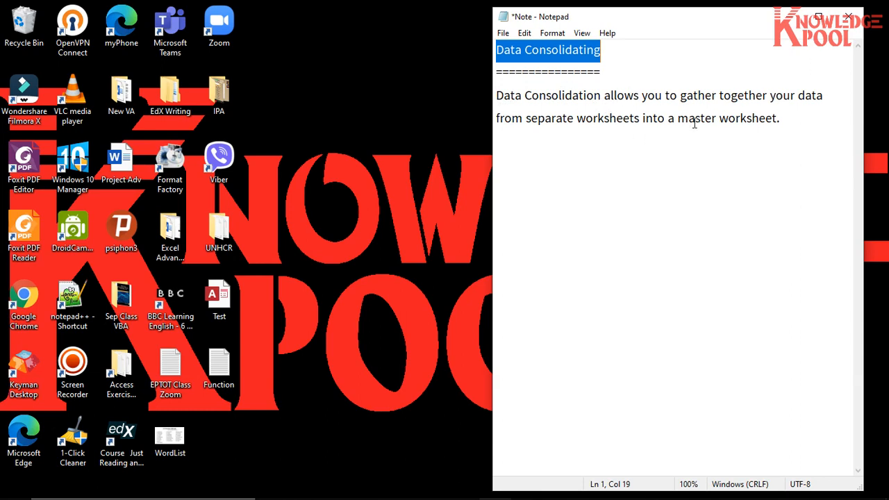
# - Read the note's definition of data consolidation, focusing on gathering separate worksheets into a master worksheet
pyautogui.click(624, 97)
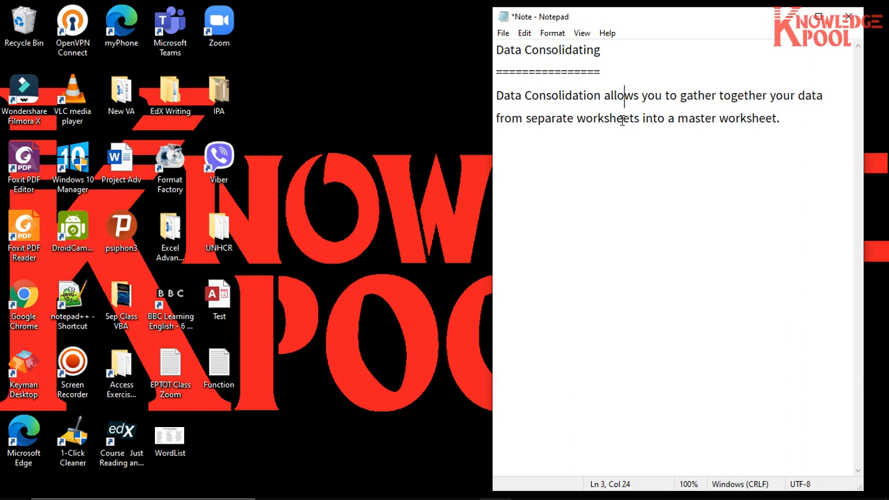
pyautogui.doubleClick(698, 120)
pyautogui.click(741, 118)
pyautogui.doubleClick(740, 118)
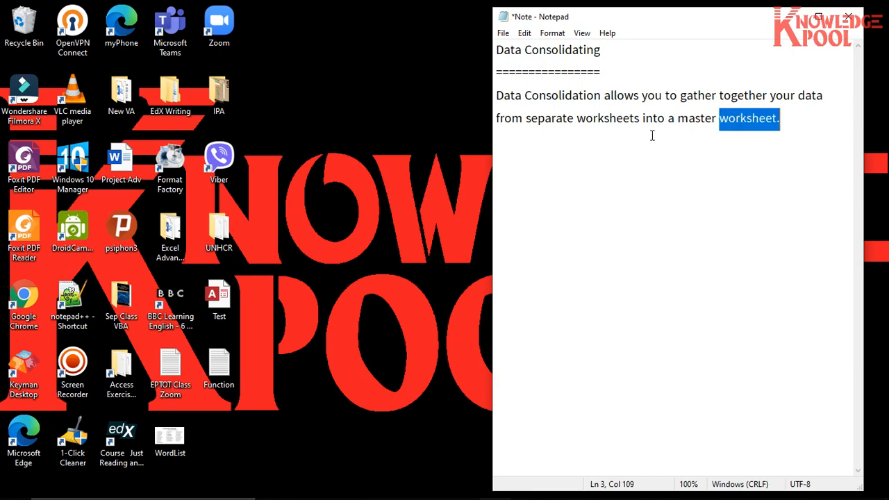
pyautogui.doubleClick(602, 119)
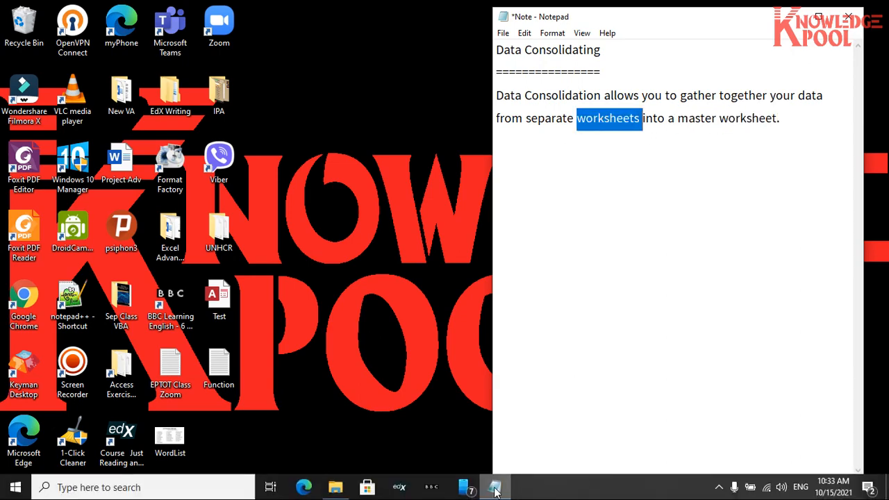
# - Switch to File Explorer and look over the Feb, Jan and Mar workbooks in the Consolidating multiple table folder
pyautogui.click(338, 486)
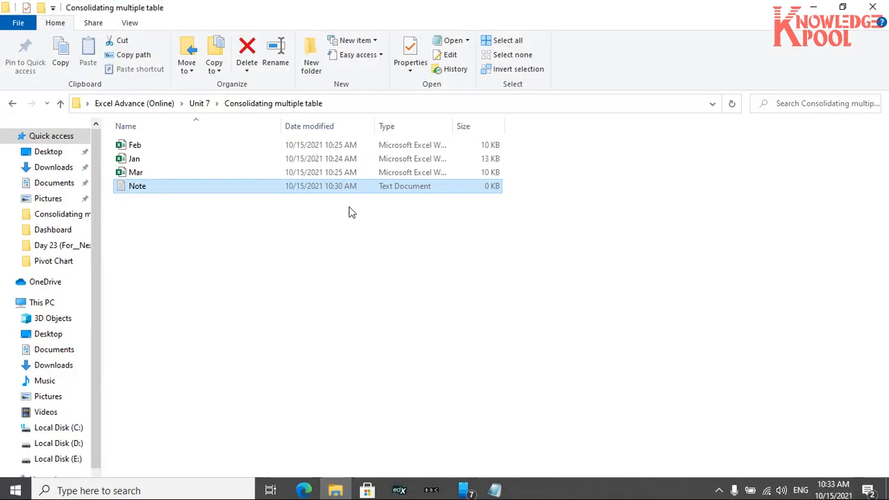
pyautogui.click(180, 146)
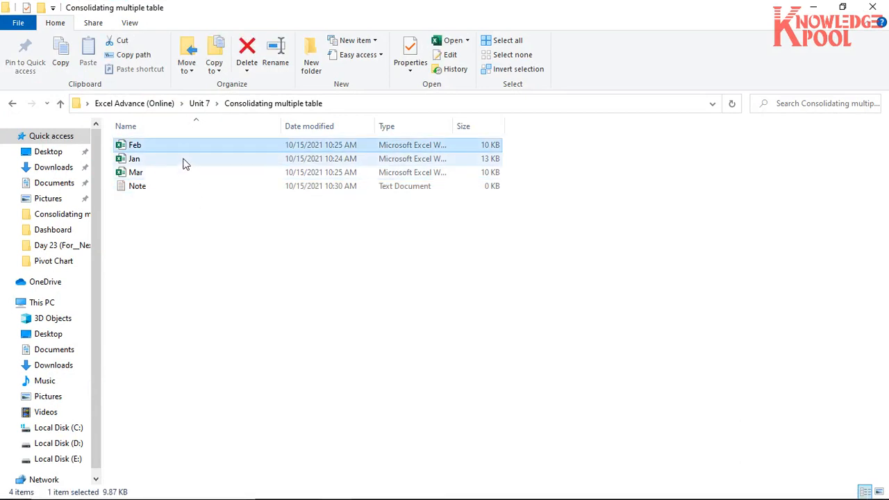
pyautogui.click(183, 172)
pyautogui.click(192, 245)
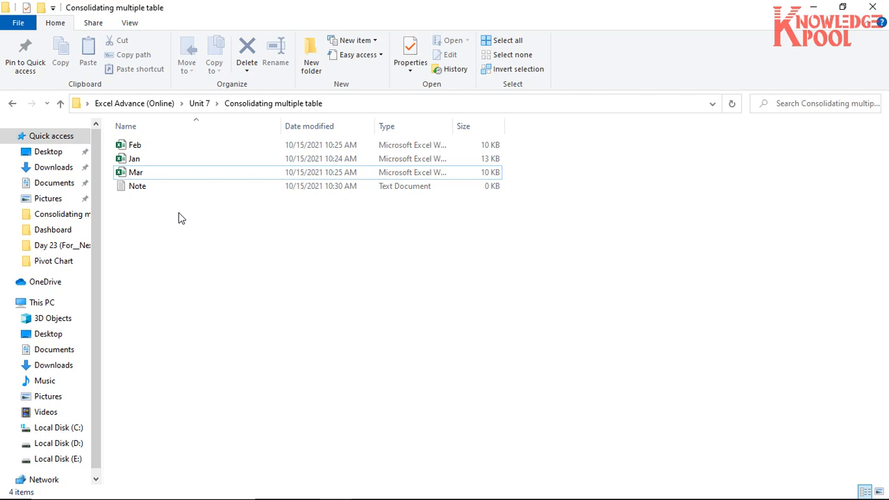
pyautogui.click(201, 148)
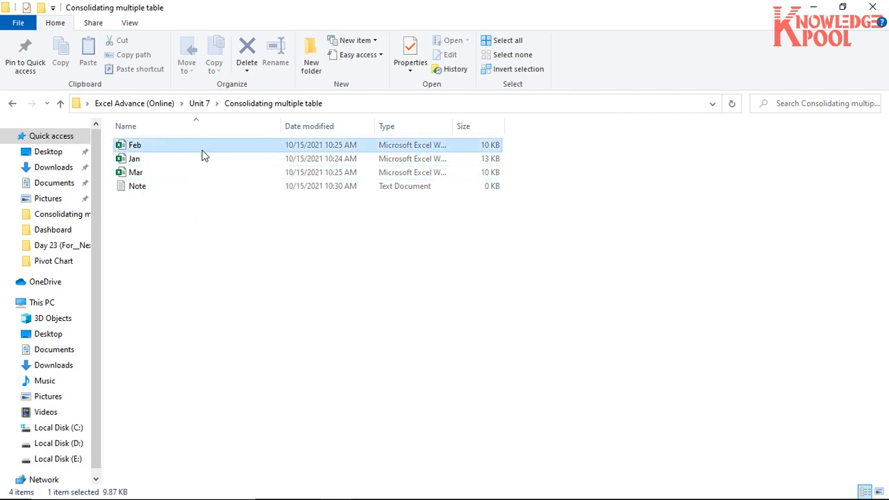
pyautogui.click(199, 161)
pyautogui.click(193, 173)
pyautogui.click(209, 147)
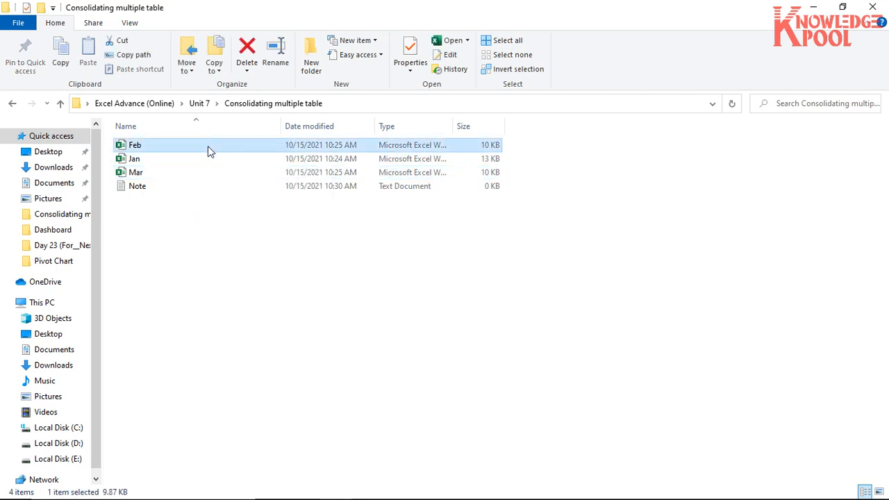
pyautogui.click(205, 160)
pyautogui.click(205, 172)
pyautogui.click(213, 148)
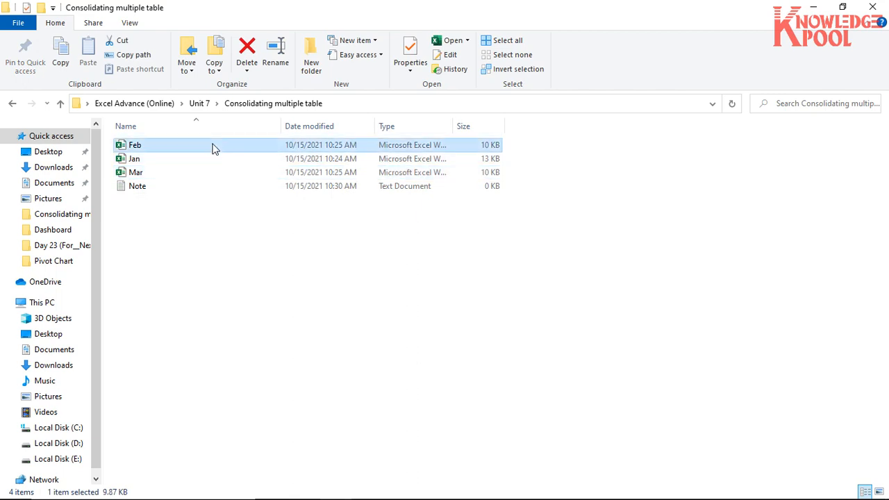
pyautogui.click(206, 223)
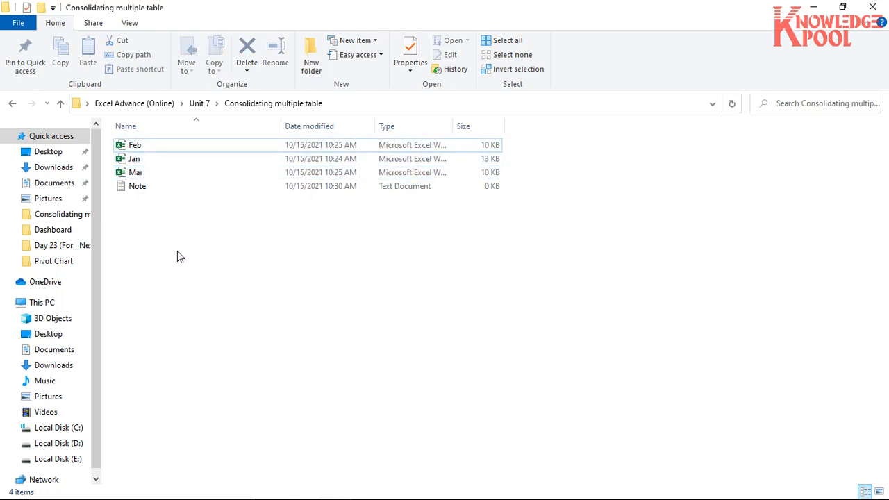
pyautogui.click(128, 149)
pyautogui.click(144, 224)
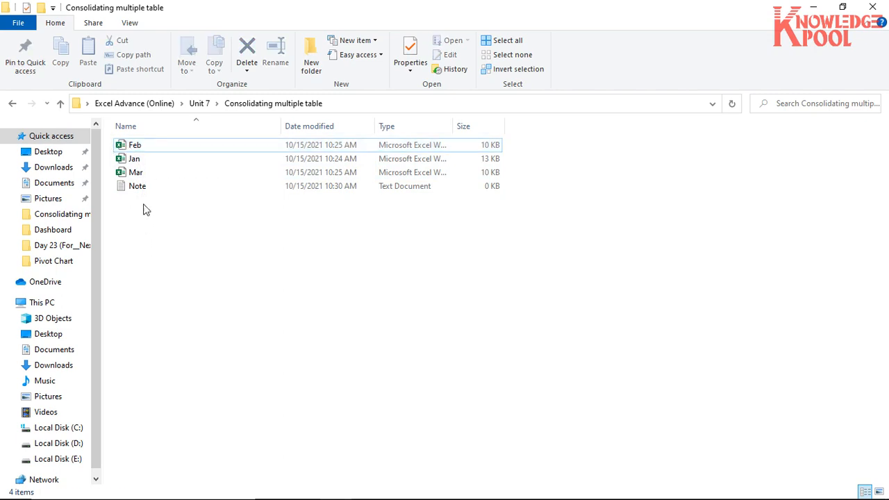
pyautogui.click(128, 148)
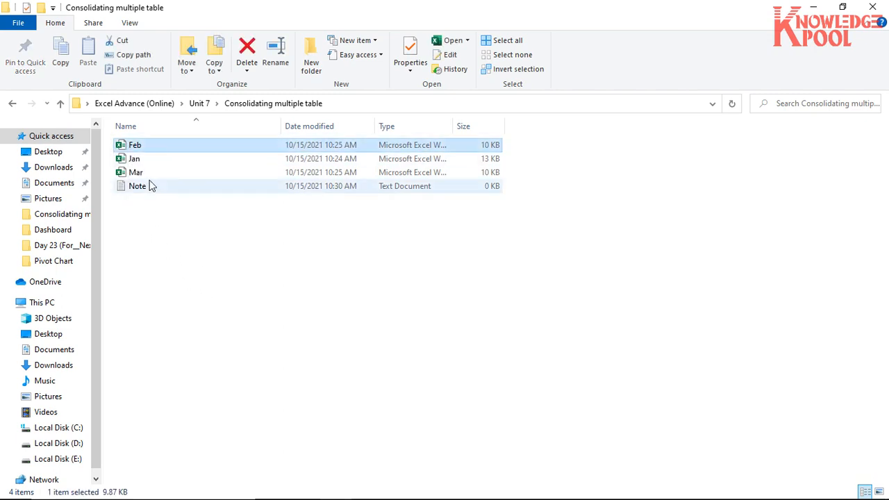
pyautogui.click(142, 231)
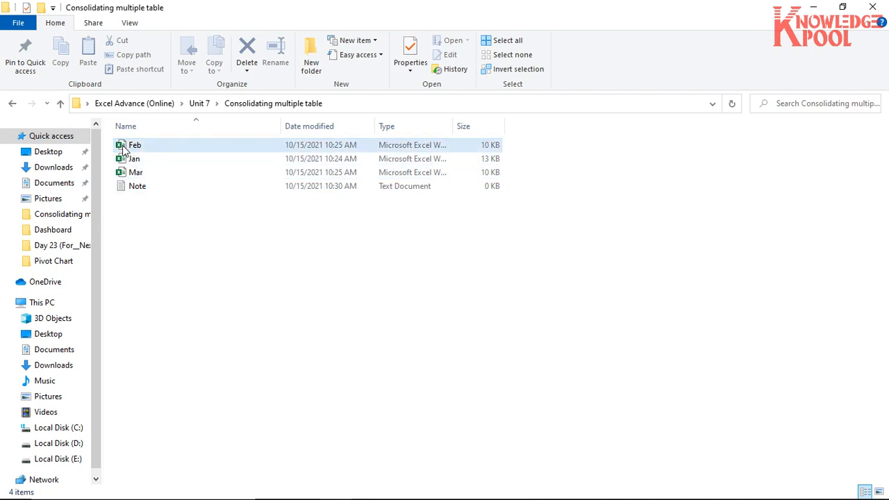
pyautogui.click(121, 147)
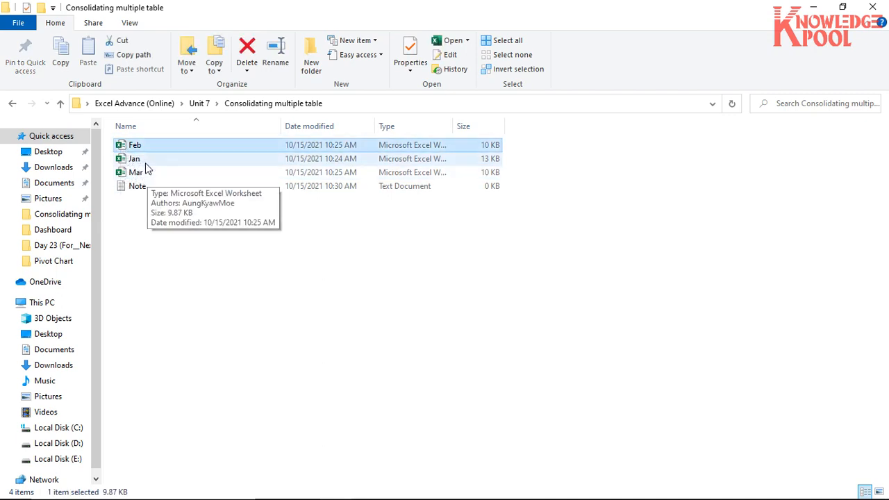
pyautogui.click(146, 163)
pyautogui.click(145, 174)
pyautogui.click(145, 234)
pyautogui.click(125, 149)
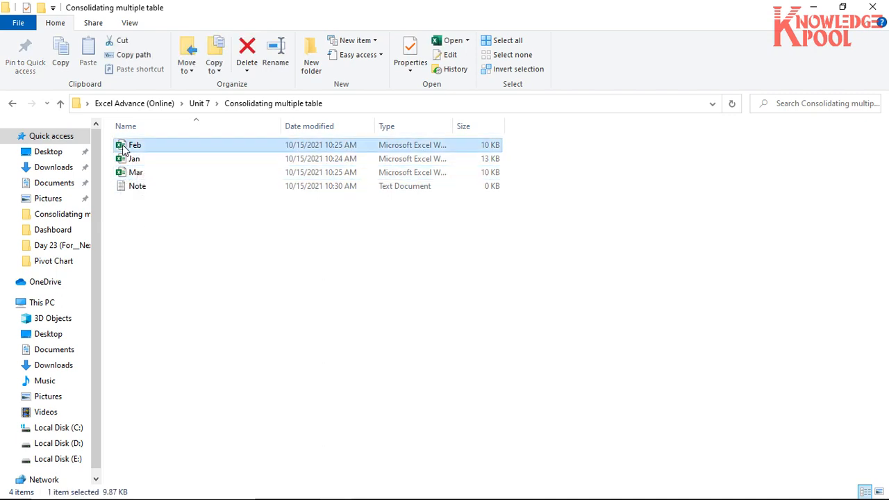
pyautogui.click(132, 240)
# - Open the Jan workbook in Excel and widen column C so the Coca Cola header fits
pyautogui.click(125, 164)
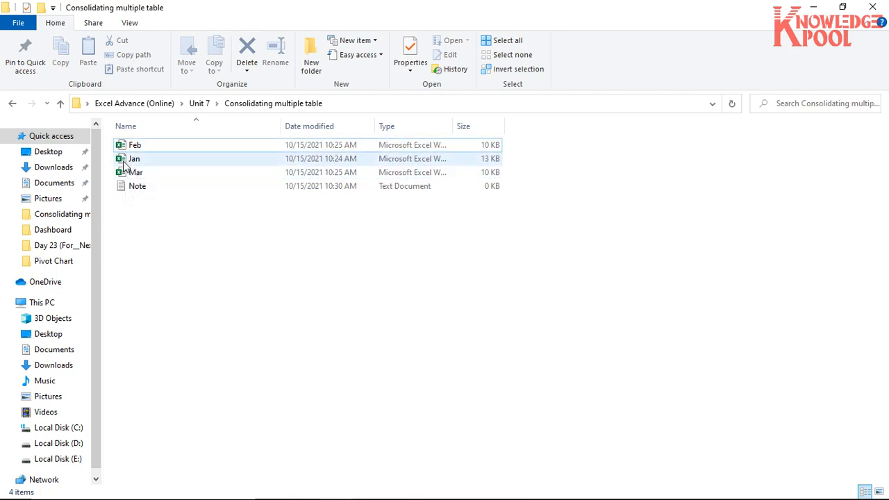
pyautogui.doubleClick(125, 166)
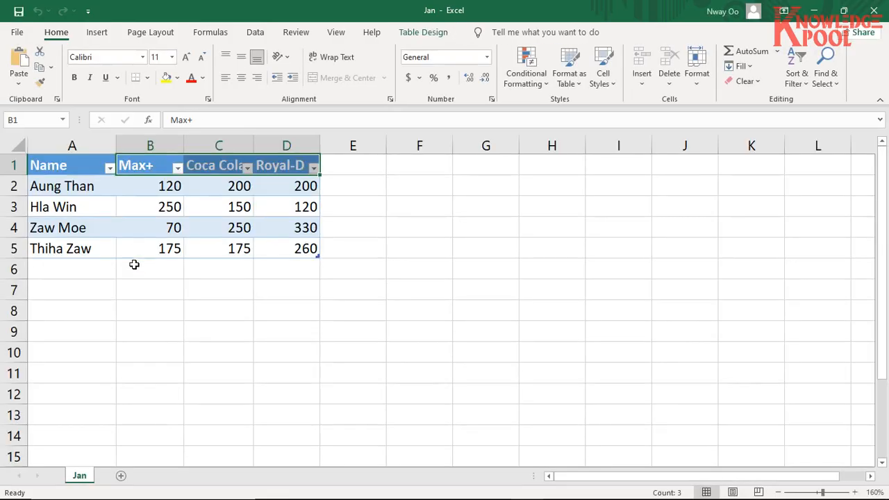
pyautogui.click(135, 287)
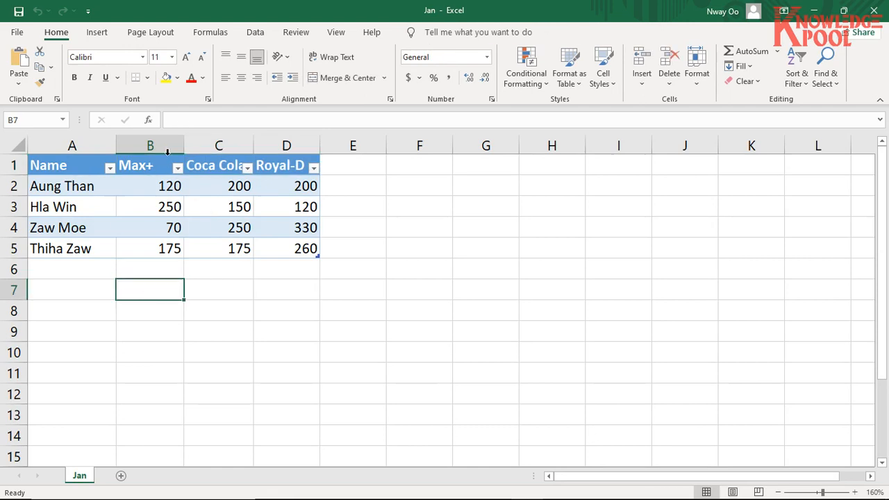
pyautogui.moveTo(256, 146); pyautogui.dragTo(267, 146)
pyautogui.click(283, 282)
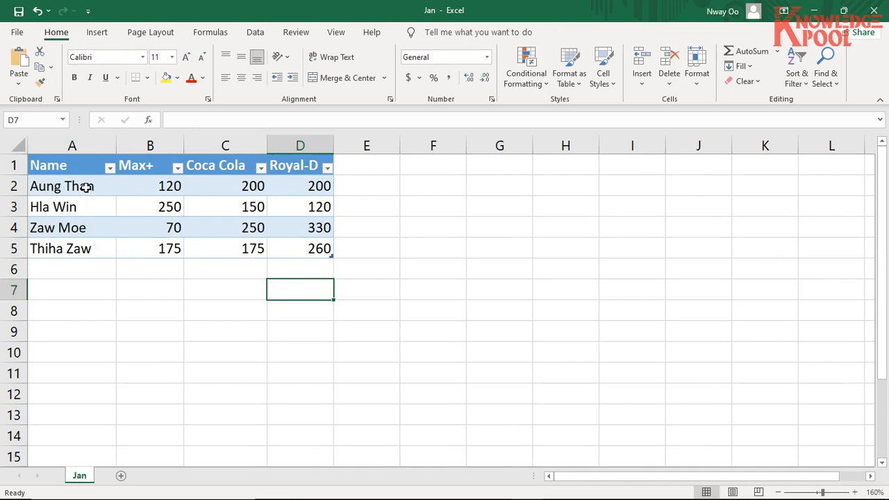
# - Examine each person's Max+, Coca Cola and Royal-D figures in rows 2 to 5 of the Jan table
pyautogui.moveTo(86, 187); pyautogui.dragTo(298, 183)
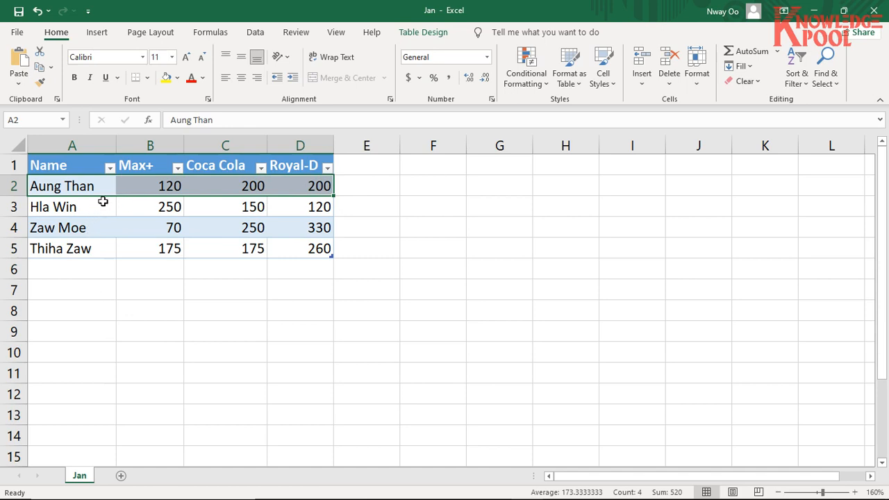
pyautogui.click(84, 186)
pyautogui.click(144, 183)
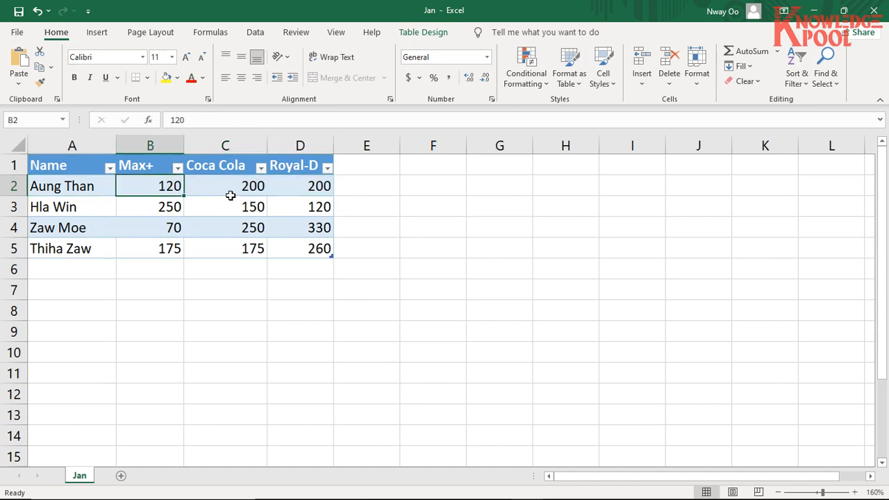
pyautogui.click(247, 186)
pyautogui.click(288, 193)
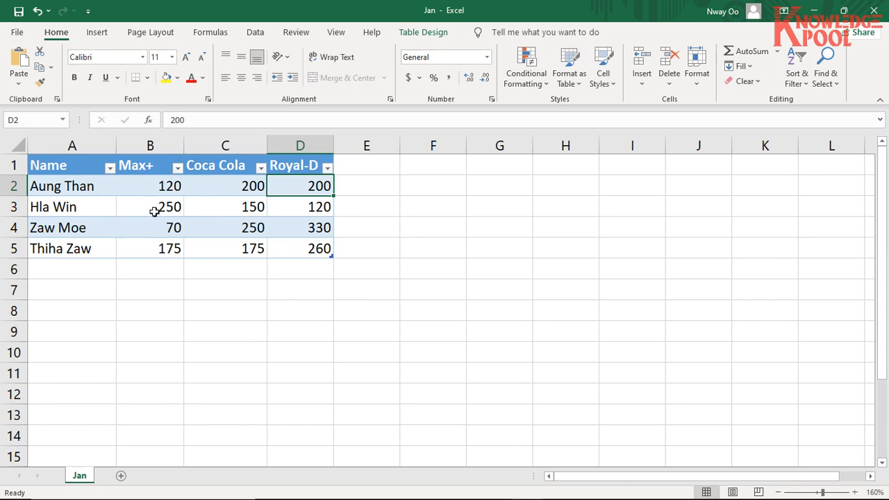
pyautogui.moveTo(99, 183); pyautogui.dragTo(235, 193)
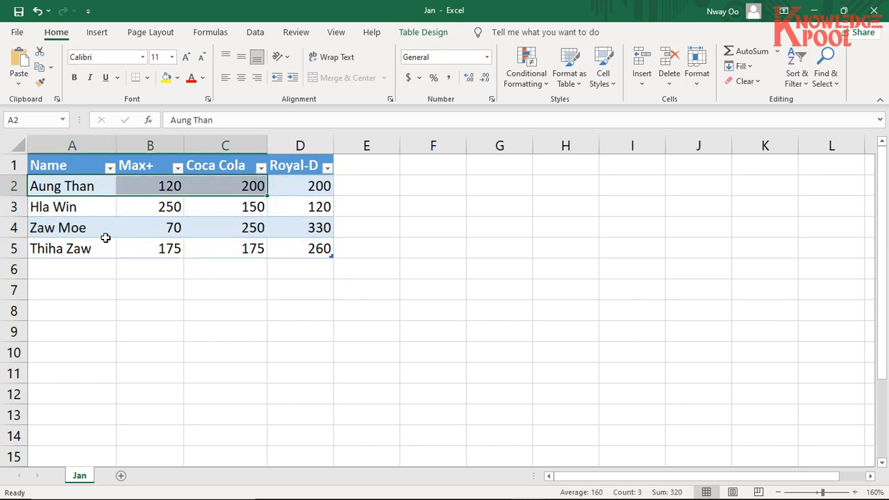
pyautogui.moveTo(100, 188); pyautogui.dragTo(308, 193)
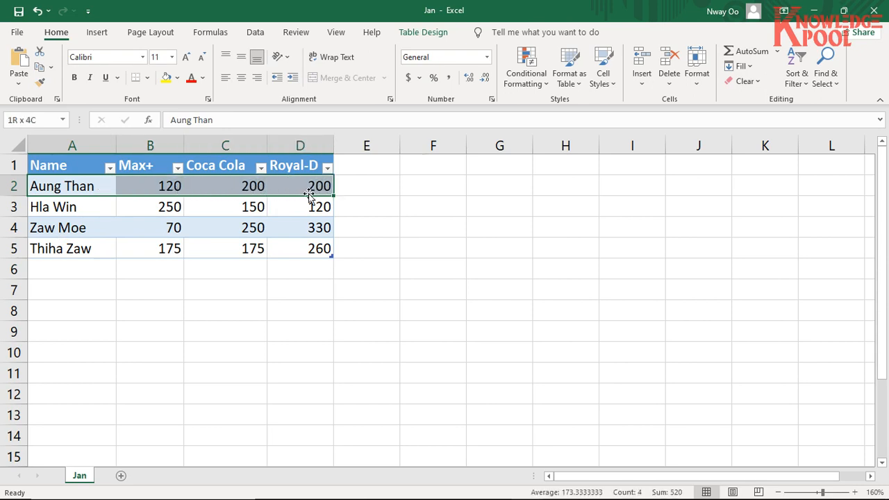
pyautogui.moveTo(99, 206); pyautogui.dragTo(297, 217)
pyautogui.moveTo(65, 228); pyautogui.dragTo(236, 229)
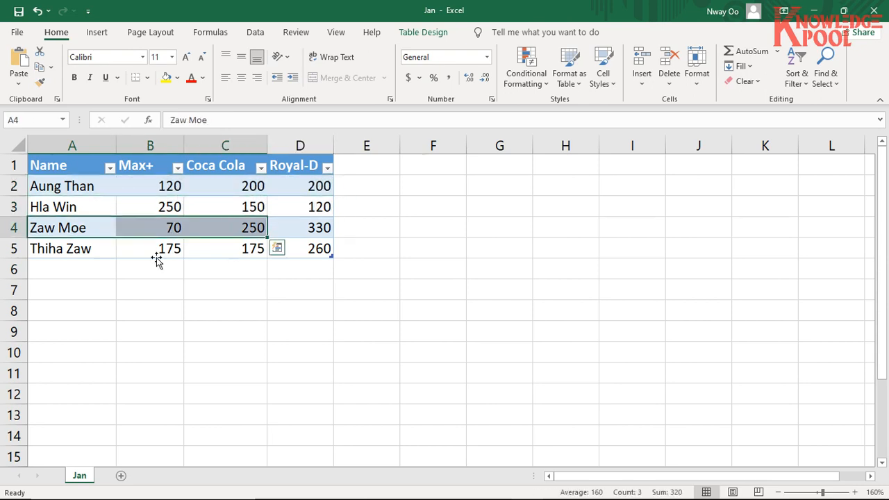
pyautogui.moveTo(63, 248); pyautogui.dragTo(305, 248)
pyautogui.moveTo(91, 186); pyautogui.dragTo(319, 262)
pyautogui.click(111, 270)
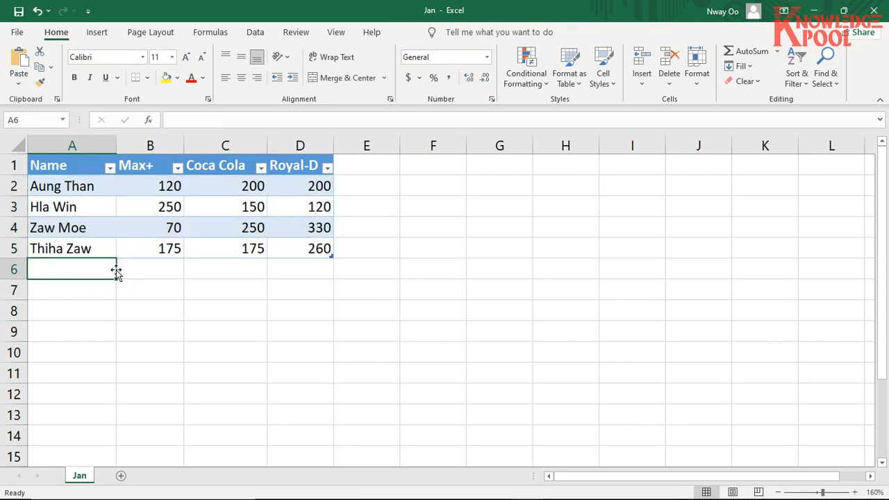
# - Examine the layout of the whole Jan table, from the Name header in A1 through D5
pyautogui.click(61, 166)
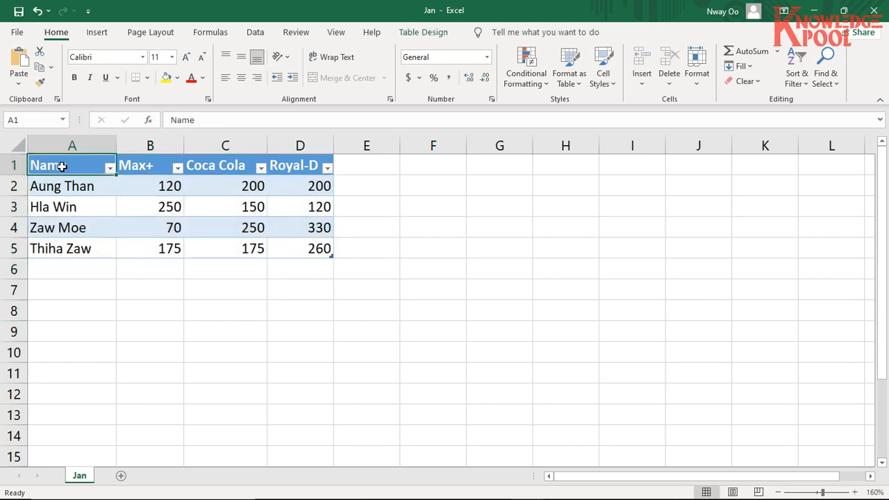
pyautogui.click(221, 246)
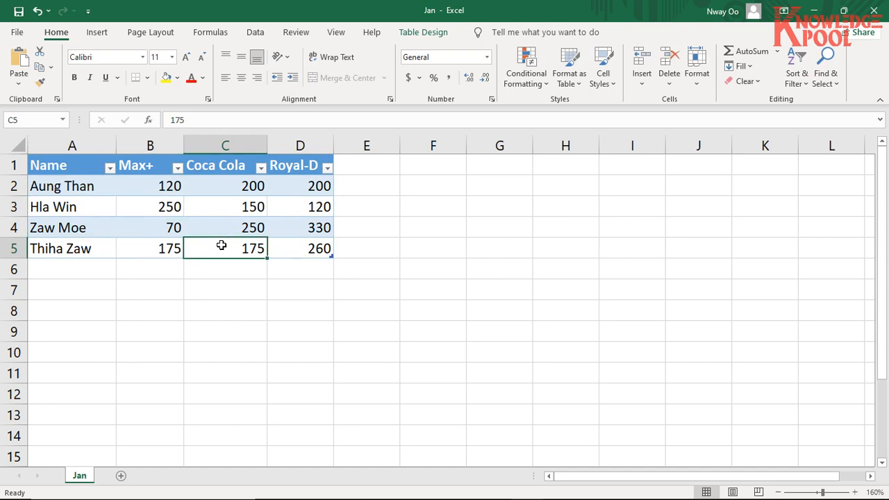
pyautogui.click(109, 204)
pyautogui.click(82, 168)
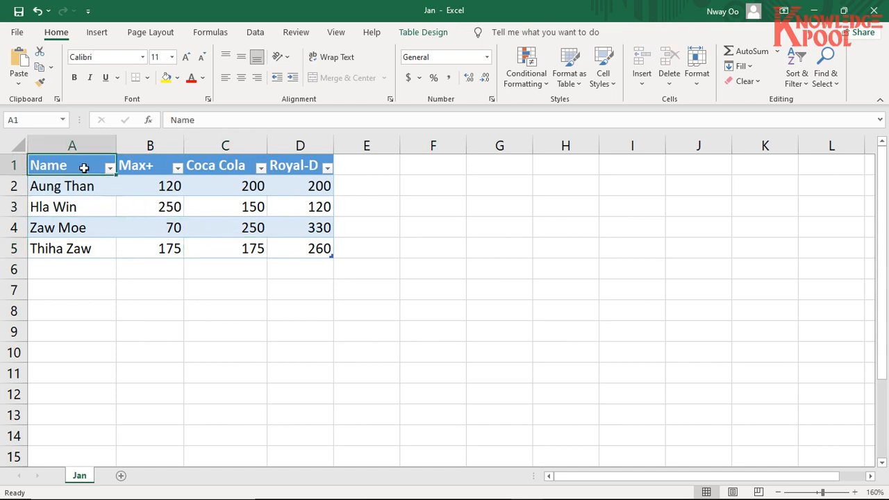
pyautogui.click(292, 232)
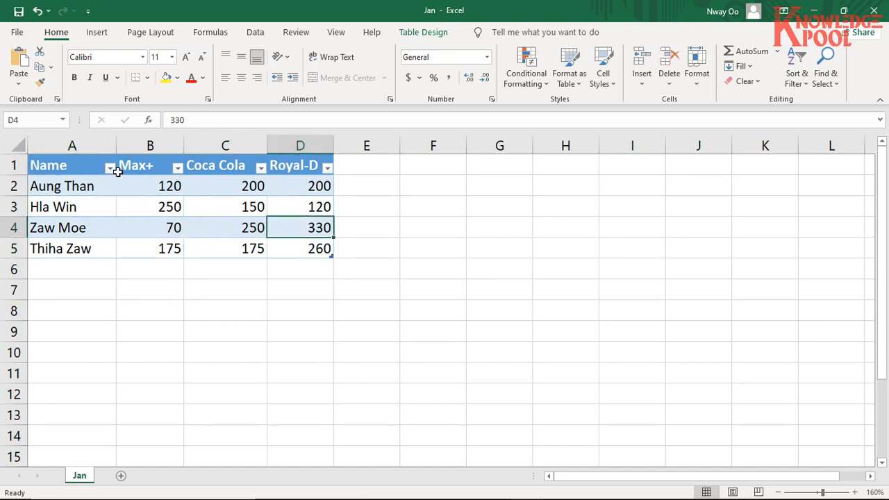
pyautogui.click(82, 165)
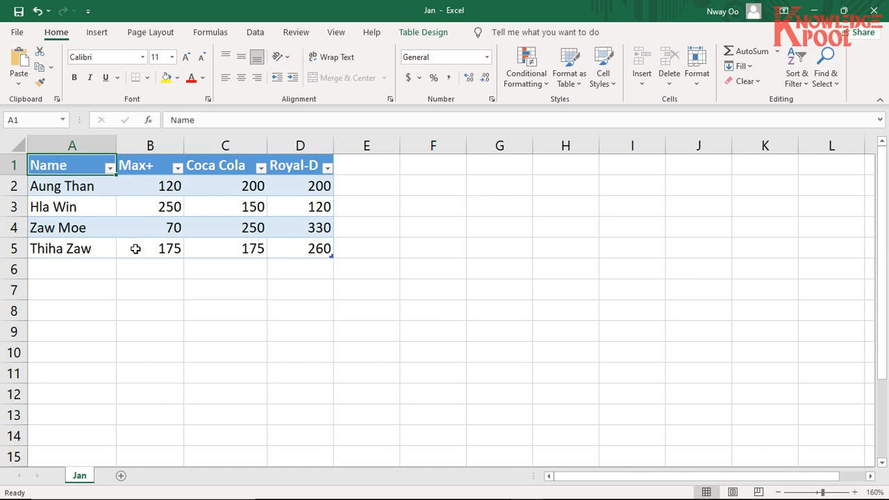
pyautogui.click(104, 211)
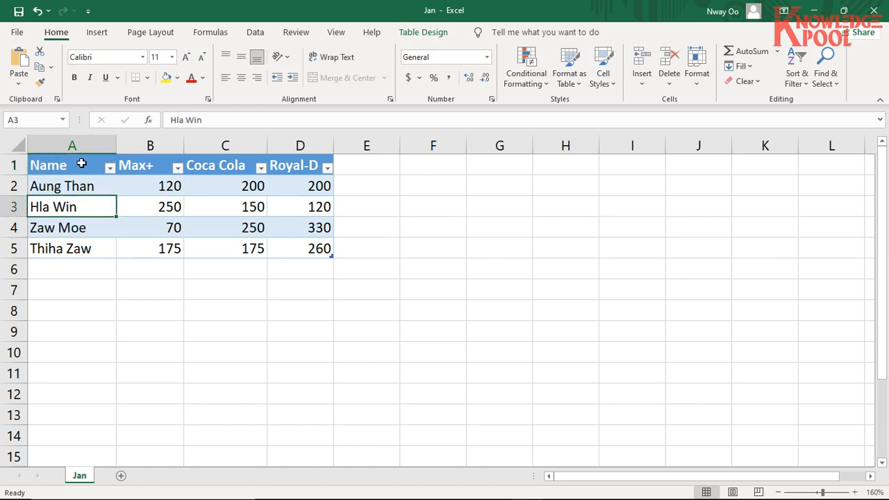
pyautogui.moveTo(82, 164); pyautogui.dragTo(306, 248)
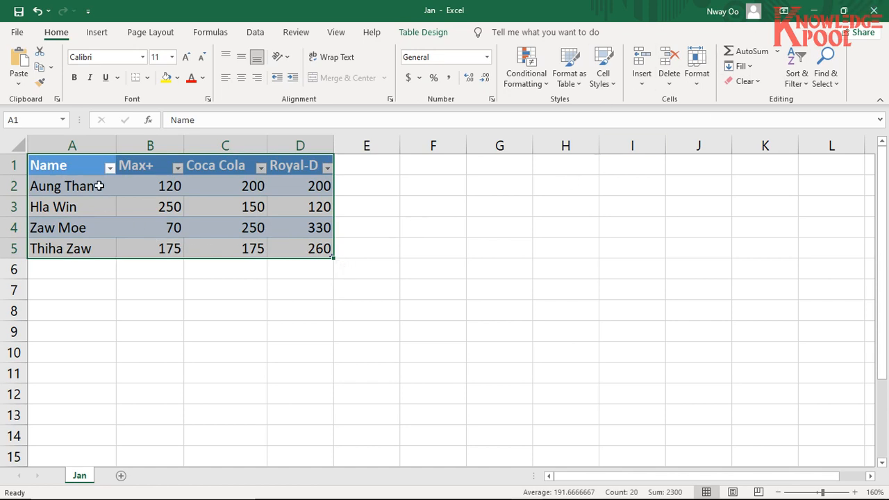
# - Close the Jan workbook and save its changes
pyautogui.click(217, 220)
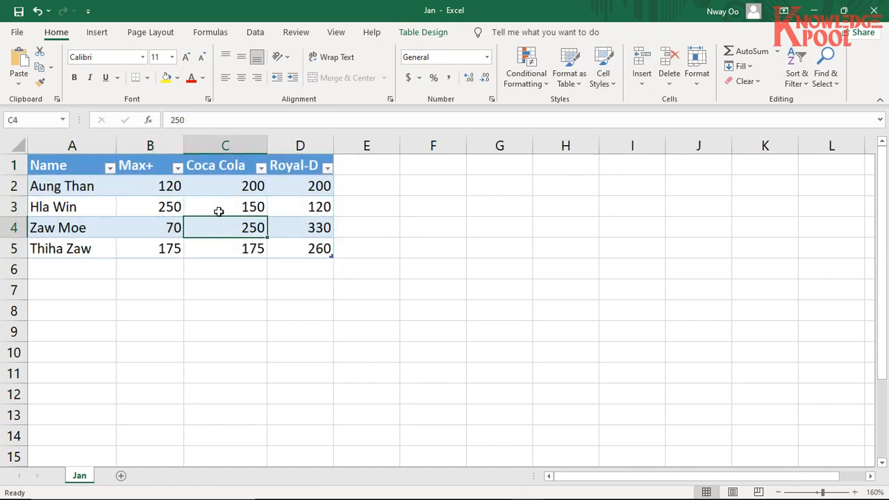
pyautogui.click(880, 7)
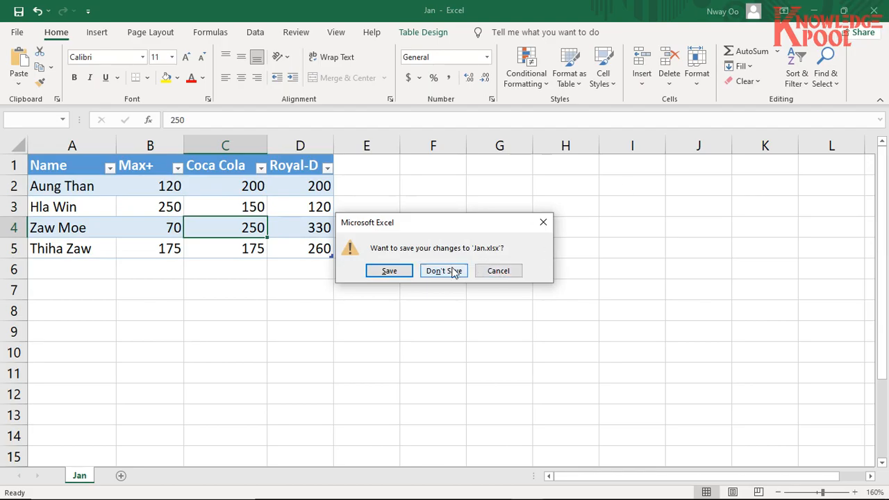
pyautogui.click(389, 270)
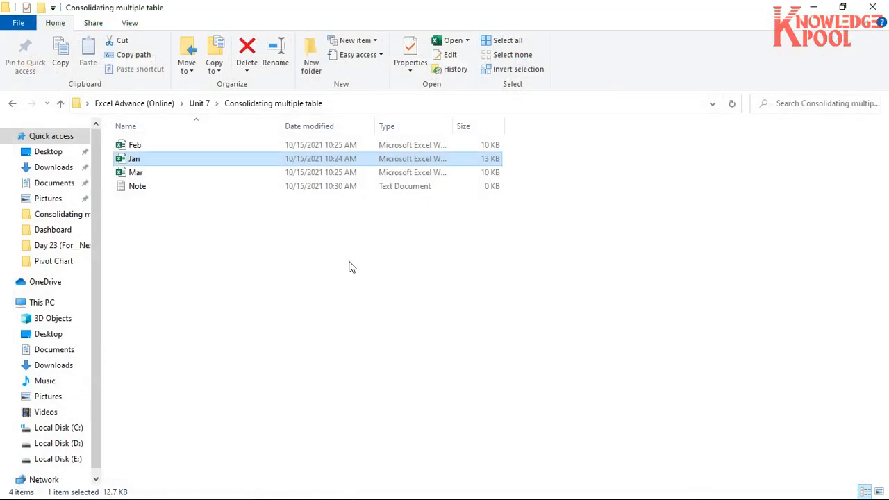
# - Open the Feb workbook and examine the names listed in column A of its table
pyautogui.doubleClick(129, 144)
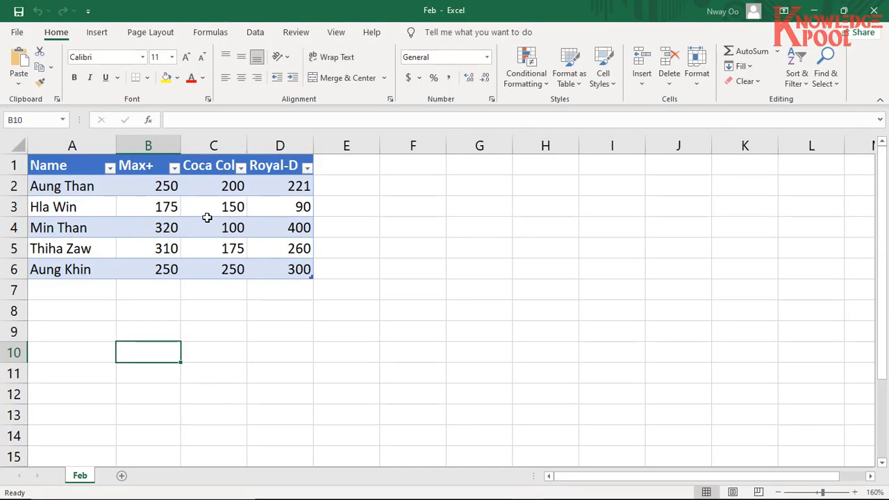
pyautogui.click(131, 222)
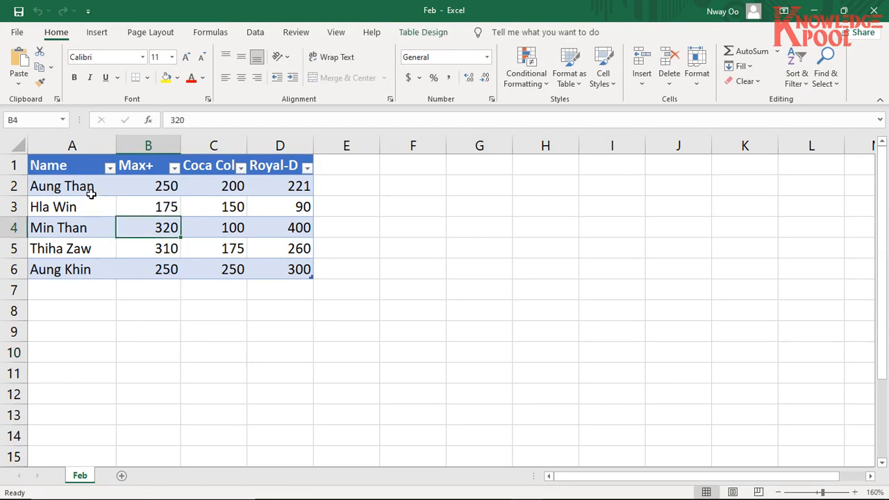
pyautogui.moveTo(87, 188); pyautogui.dragTo(295, 270)
pyautogui.click(81, 271)
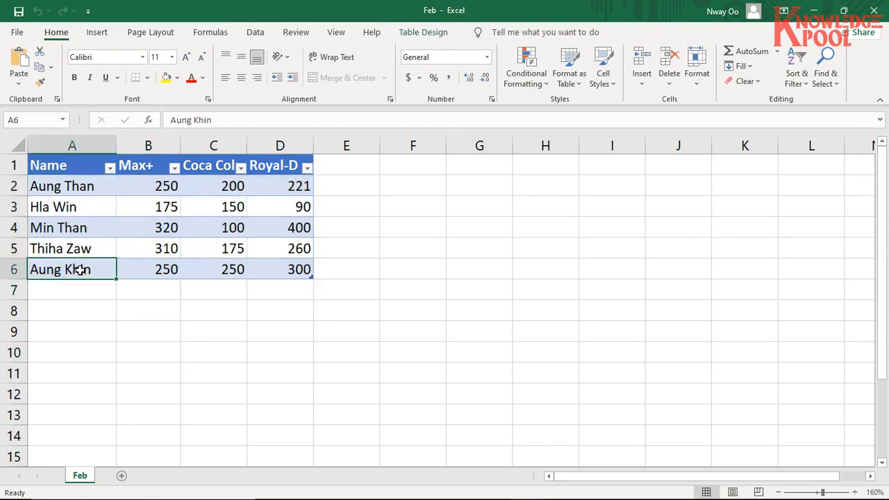
pyautogui.click(88, 230)
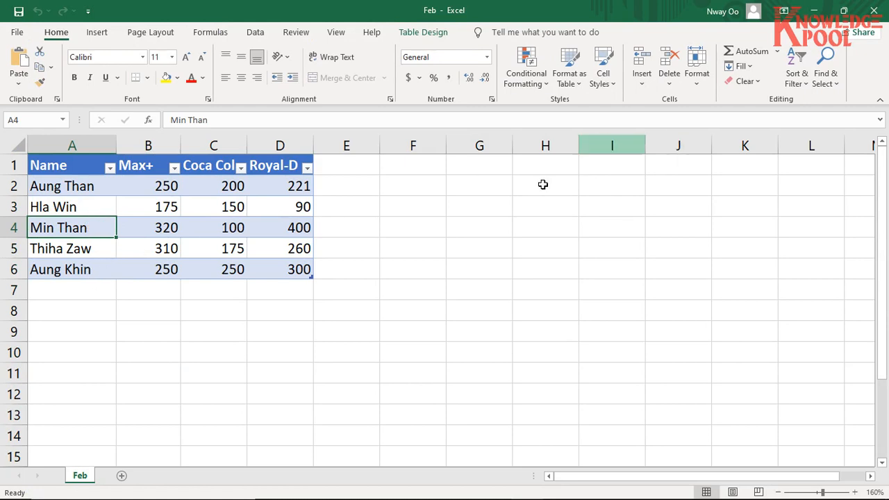
pyautogui.moveTo(67, 188); pyautogui.dragTo(73, 270)
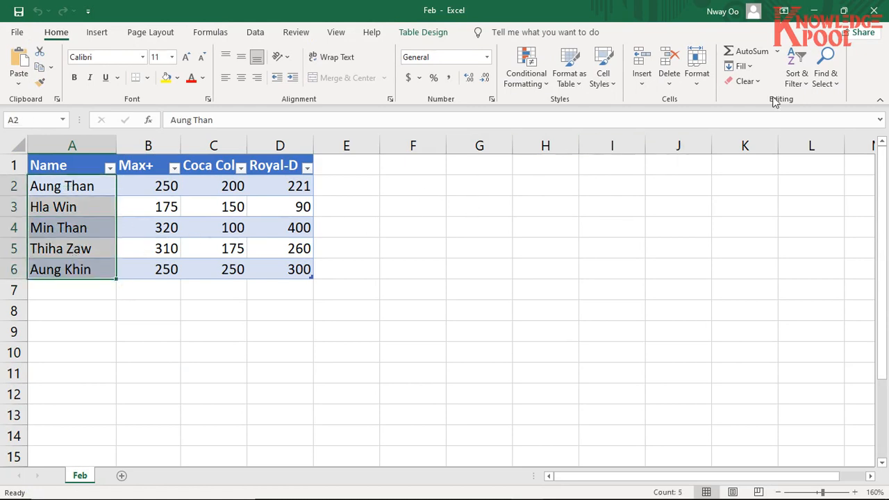
# - Examine the names and product figures of the Feb table in range A2:D6
pyautogui.moveTo(86, 196); pyautogui.dragTo(297, 266)
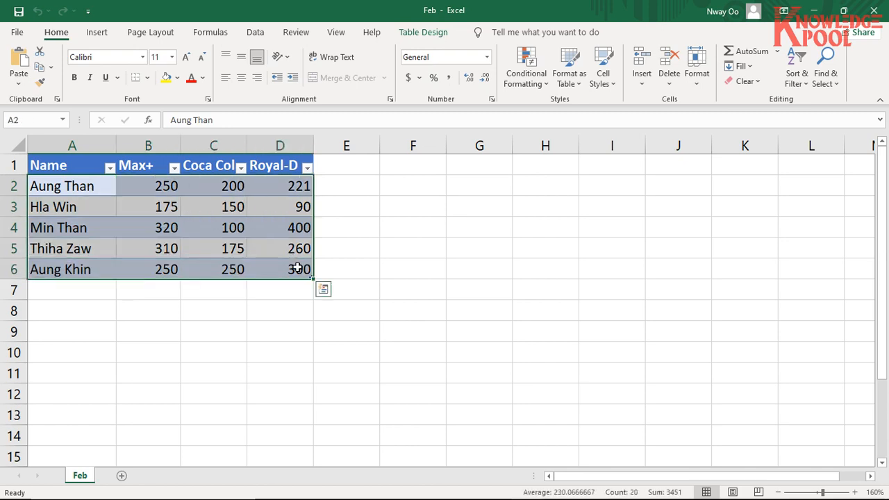
pyautogui.moveTo(85, 186); pyautogui.dragTo(298, 271)
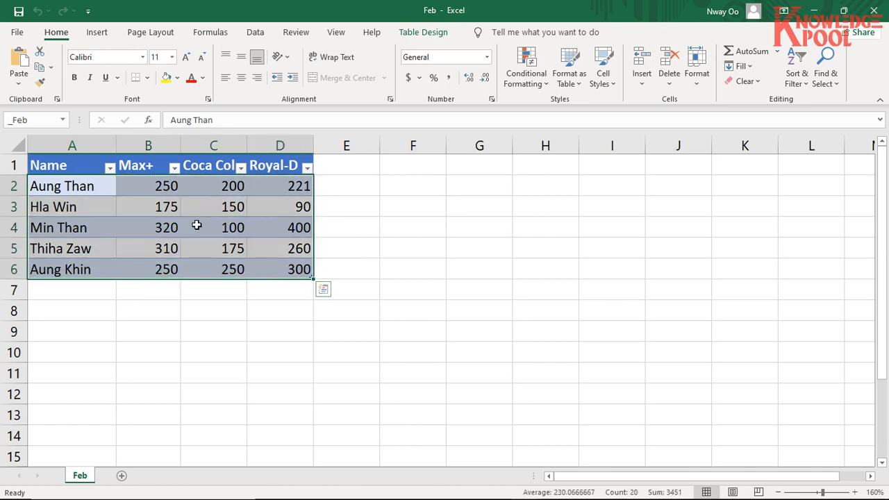
pyautogui.moveTo(102, 188); pyautogui.dragTo(282, 269)
pyautogui.moveTo(110, 186); pyautogui.dragTo(280, 267)
pyautogui.moveTo(107, 188); pyautogui.dragTo(276, 273)
pyautogui.moveTo(103, 191); pyautogui.dragTo(305, 272)
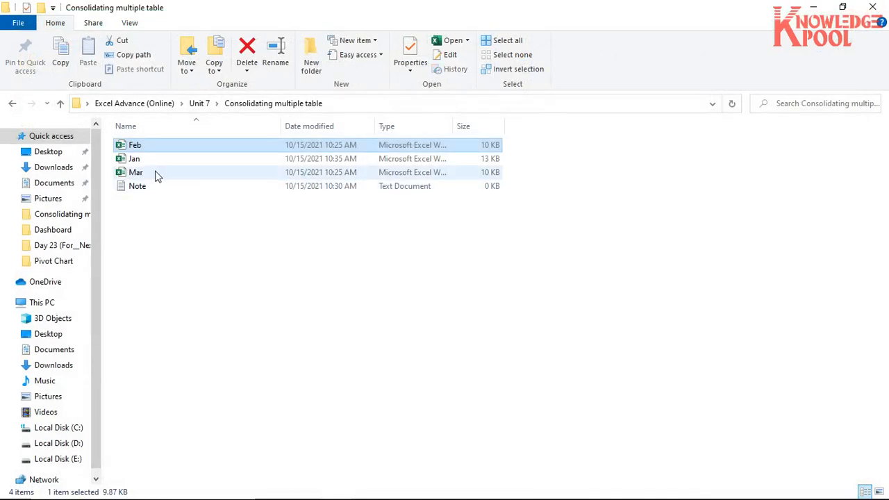
# - Close the Feb workbook, open the Mar workbook and examine its table, including the Max+, Coca Cola and Royal-D columns
pyautogui.doubleClick(158, 174)
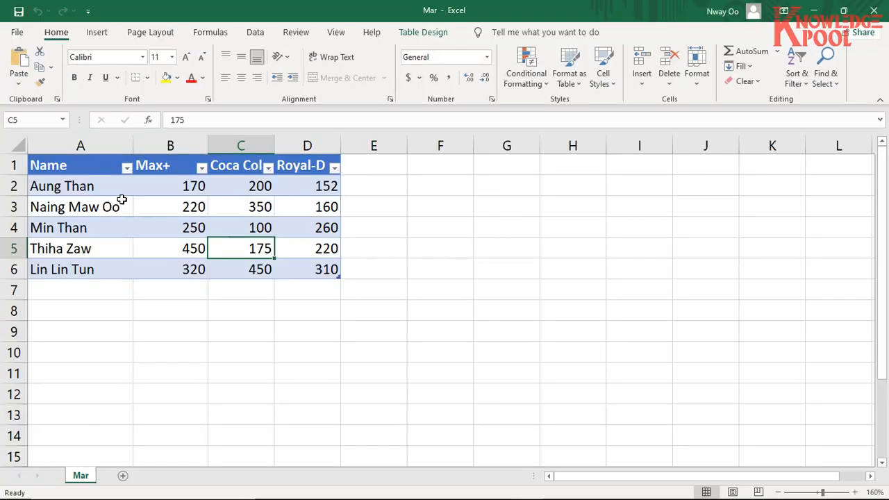
pyautogui.moveTo(113, 186); pyautogui.dragTo(324, 268)
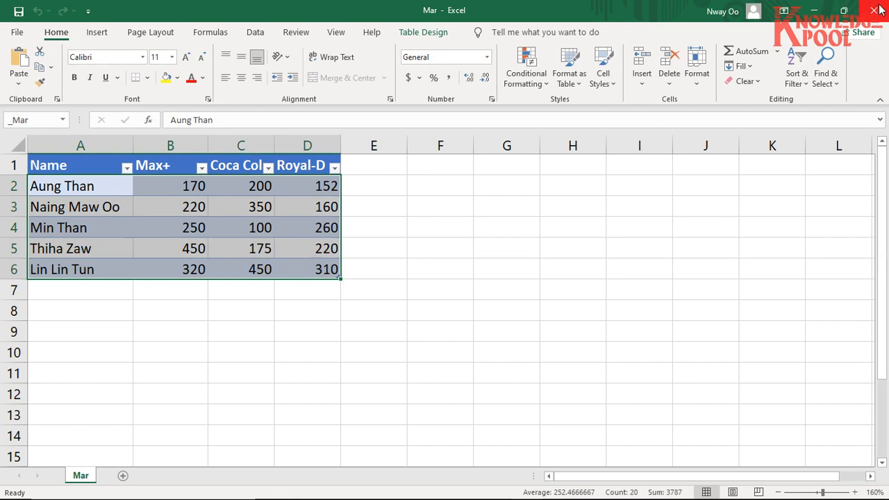
pyautogui.moveTo(100, 162); pyautogui.dragTo(308, 271)
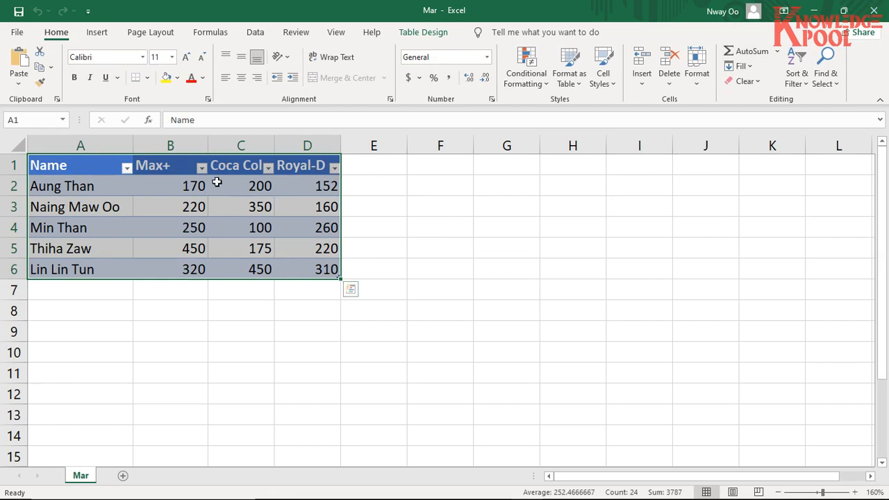
pyautogui.moveTo(187, 153); pyautogui.dragTo(324, 160)
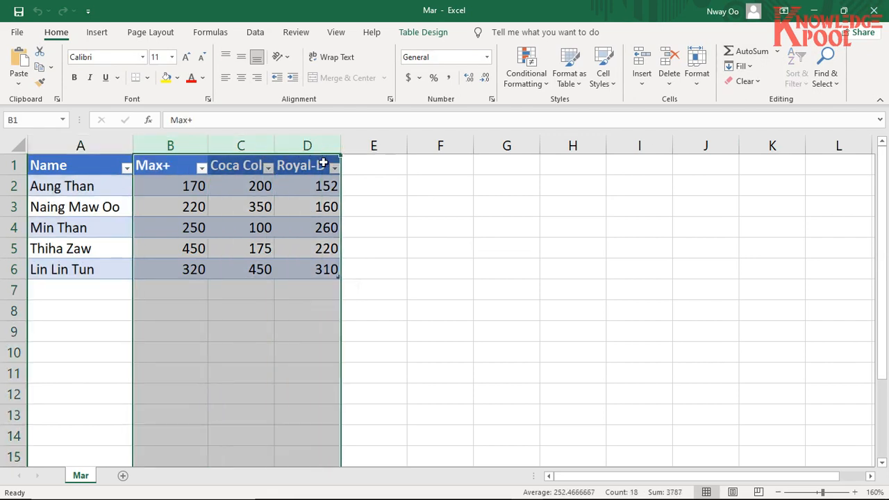
pyautogui.click(295, 243)
pyautogui.moveTo(173, 145); pyautogui.dragTo(308, 145)
pyautogui.click(186, 231)
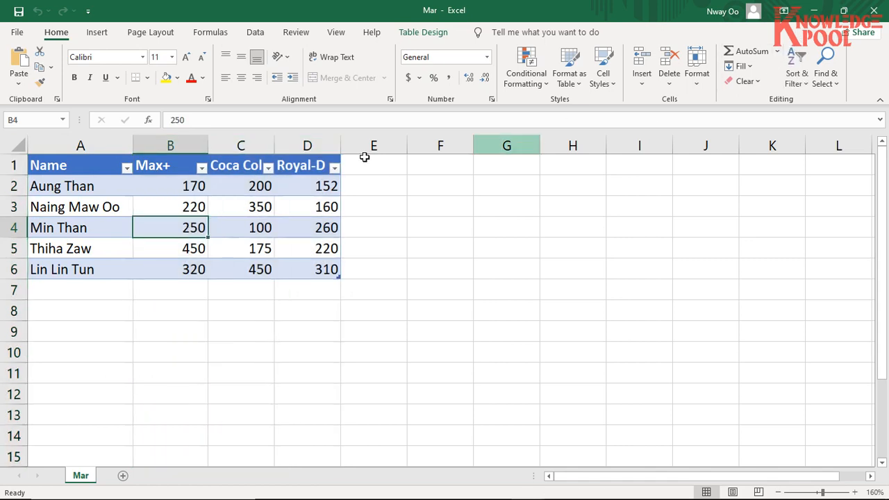
# - Review the whole Mar table from A1 to D6 and close the workbook
pyautogui.moveTo(111, 170); pyautogui.dragTo(285, 267)
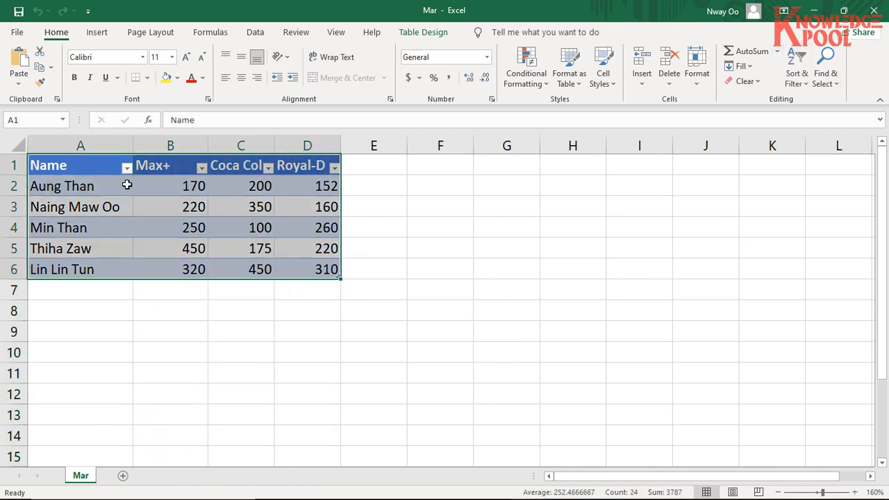
pyautogui.moveTo(110, 167); pyautogui.dragTo(305, 268)
pyautogui.click(875, 6)
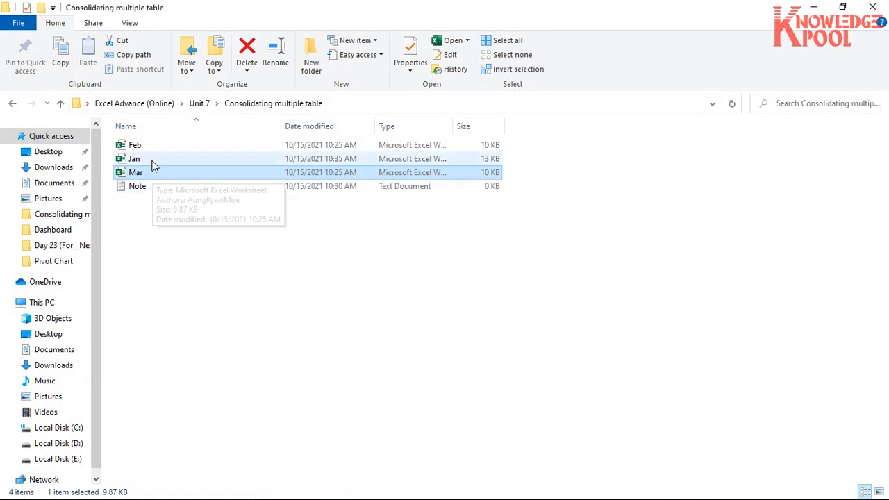
# - Reopen the Feb workbook, check its names, figures and header row against the other months, and close it
pyautogui.click(132, 161)
pyautogui.doubleClick(132, 146)
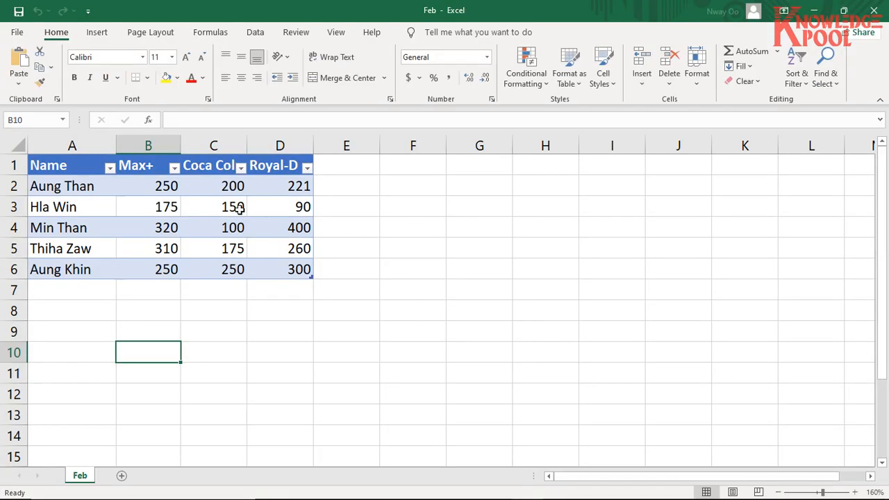
pyautogui.moveTo(285, 184); pyautogui.dragTo(292, 249)
pyautogui.moveTo(73, 186); pyautogui.dragTo(69, 249)
pyautogui.moveTo(145, 192); pyautogui.dragTo(275, 254)
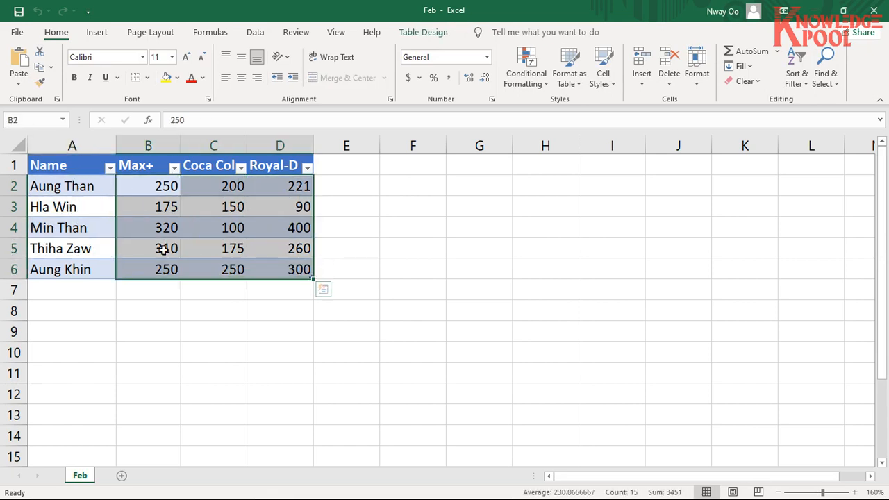
pyautogui.moveTo(96, 185); pyautogui.dragTo(97, 252)
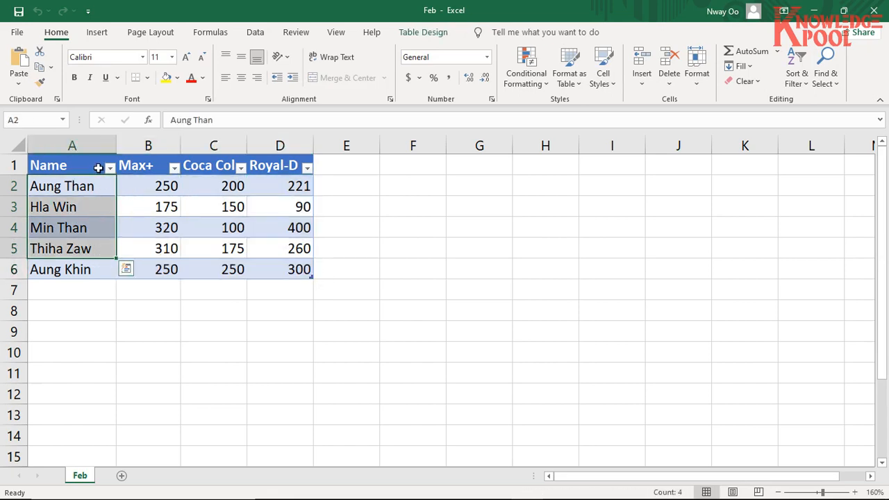
pyautogui.moveTo(98, 168); pyautogui.dragTo(269, 167)
pyautogui.click(278, 236)
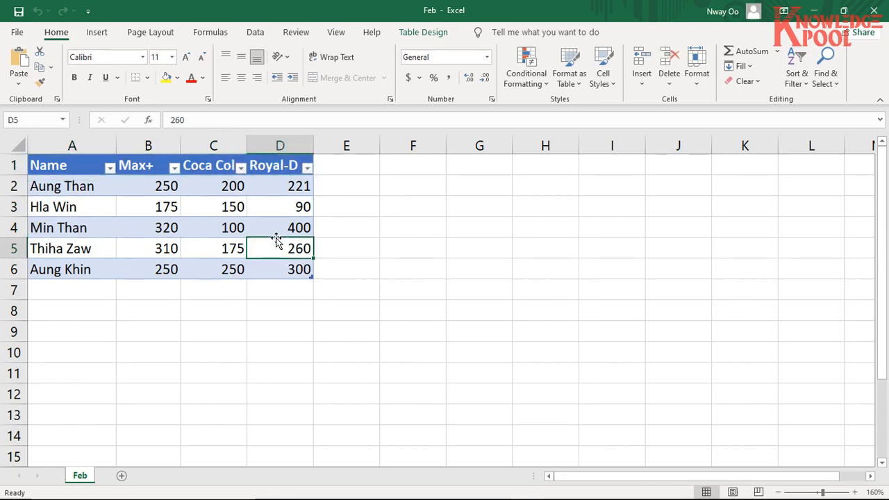
pyautogui.click(885, 6)
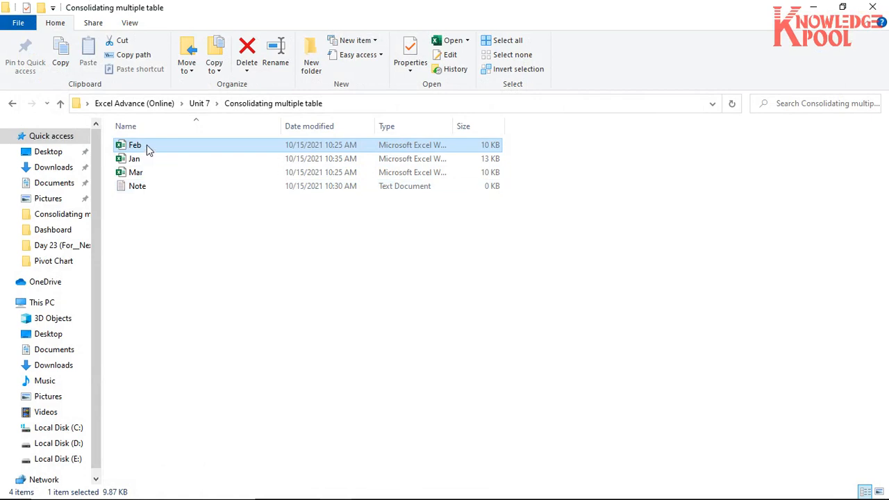
pyautogui.click(141, 159)
pyautogui.click(143, 172)
pyautogui.click(145, 223)
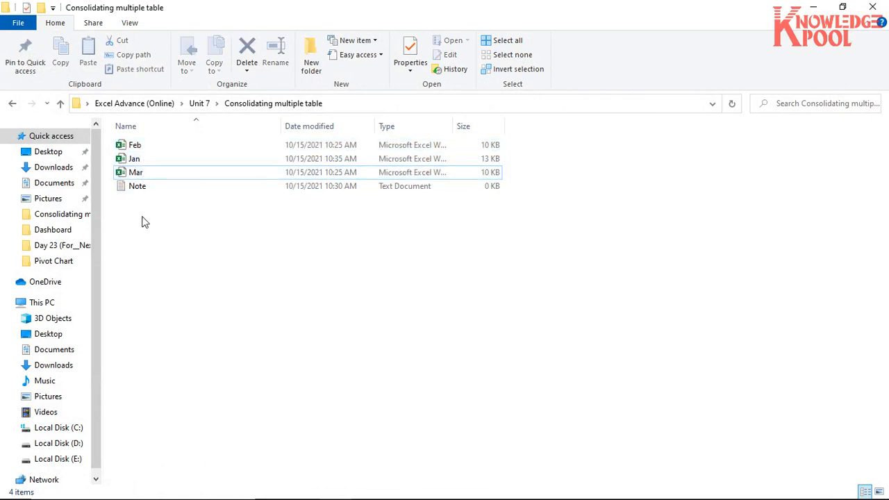
pyautogui.click(138, 174)
pyautogui.click(138, 146)
pyautogui.click(138, 159)
pyautogui.click(137, 174)
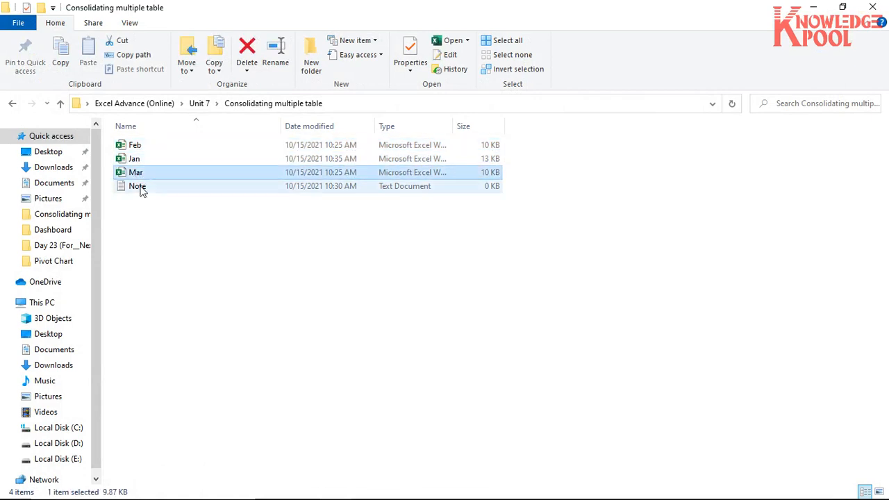
pyautogui.click(136, 227)
pyautogui.click(138, 159)
pyautogui.click(134, 146)
pyautogui.click(134, 159)
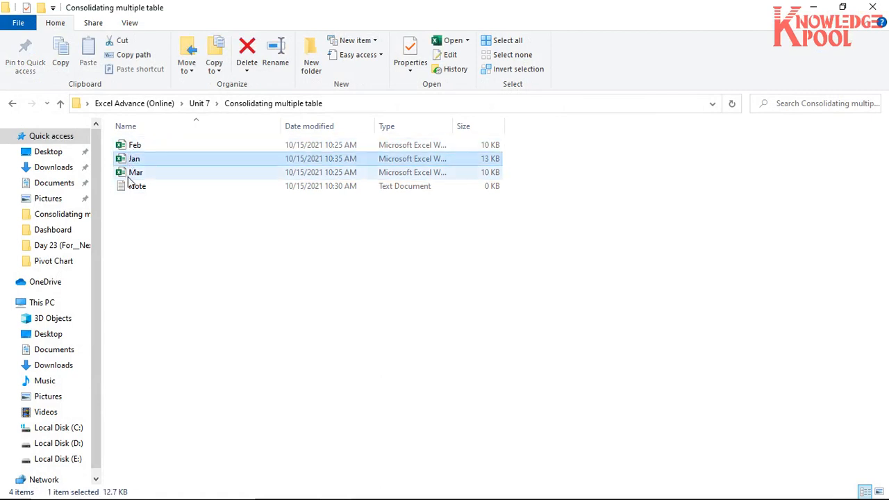
pyautogui.click(136, 172)
pyautogui.rightClick(116, 209)
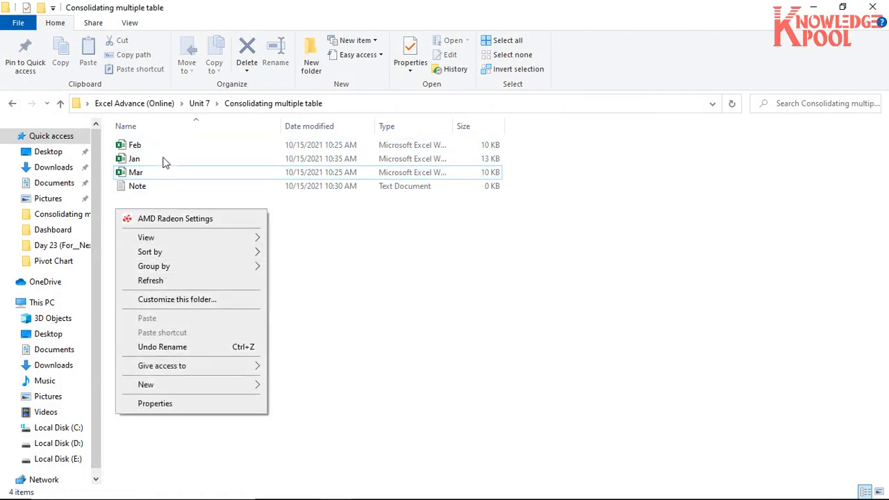
pyautogui.click(508, 274)
pyautogui.click(148, 146)
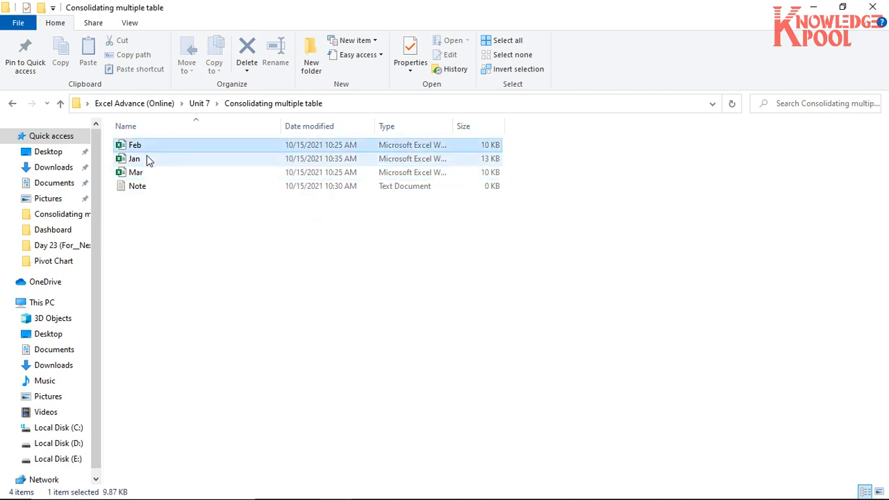
pyautogui.click(144, 159)
pyautogui.click(147, 173)
pyautogui.click(155, 253)
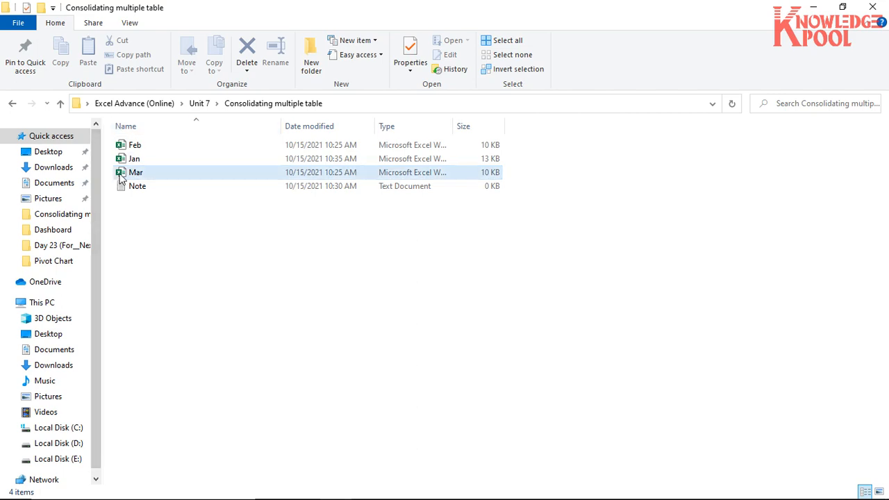
# - Create a new Excel workbook named Summary in the Consolidating multiple table folder
pyautogui.rightClick(126, 220)
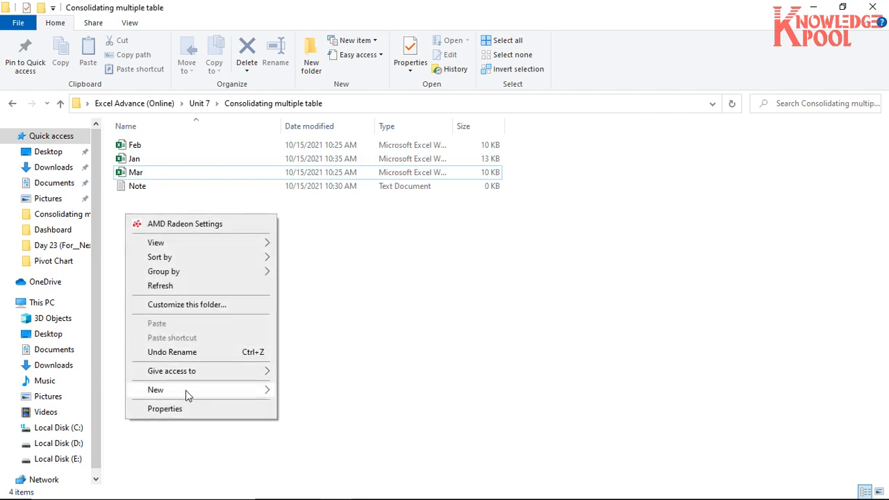
pyautogui.moveTo(188, 391)
pyautogui.click(343, 388)
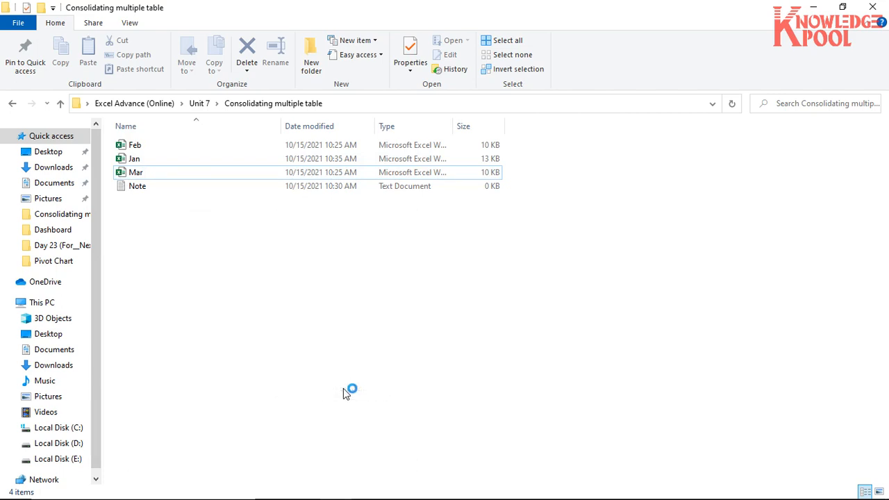
pyautogui.write('Summary')
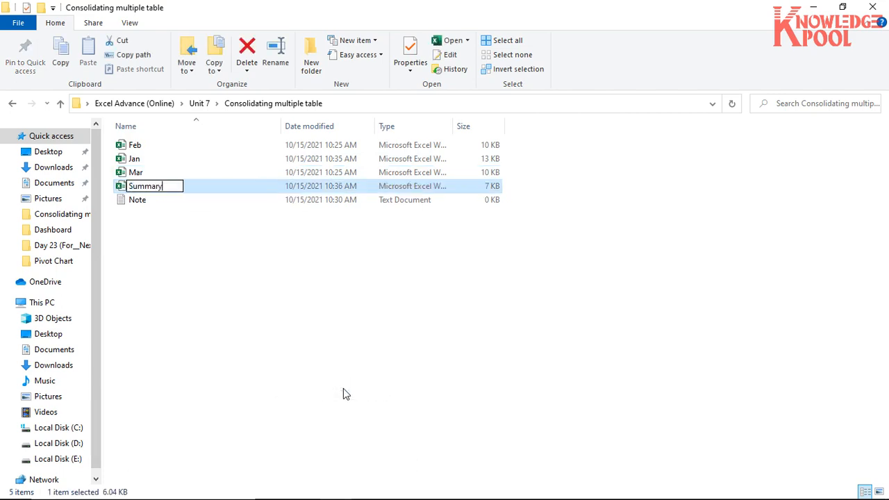
pyautogui.press('Return')
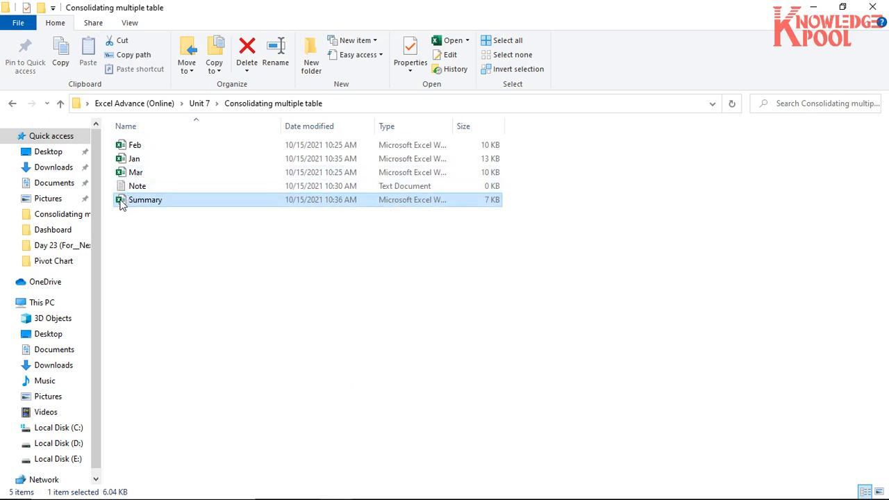
# - Open the Feb workbook and check the first person's Max+, Coca Cola and Royal-D figures in row 2
pyautogui.click(129, 145)
pyautogui.click(131, 158)
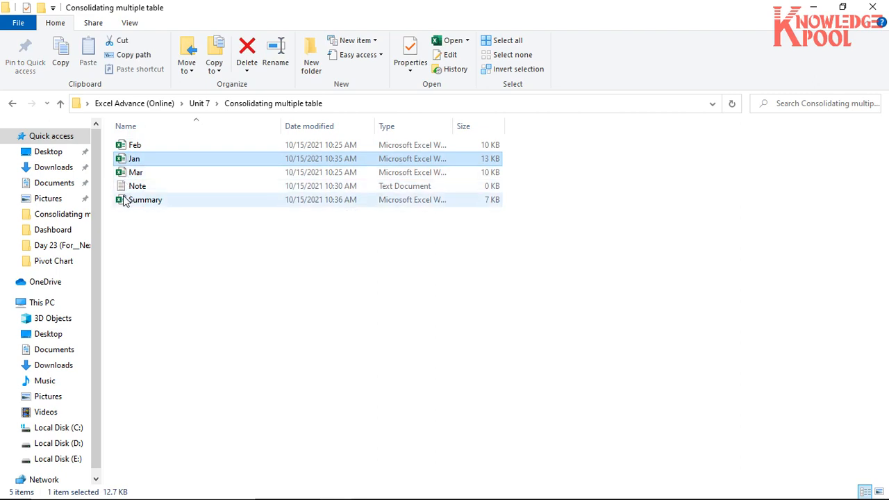
pyautogui.click(130, 146)
pyautogui.doubleClick(130, 147)
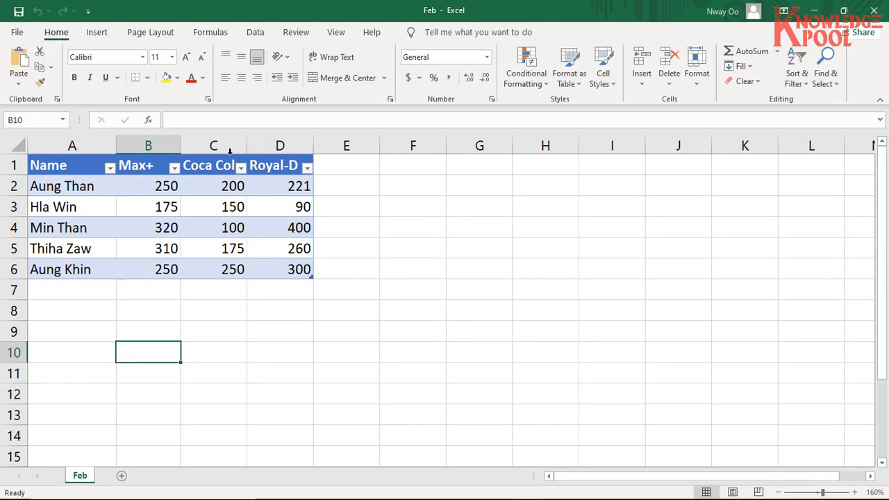
pyautogui.click(72, 194)
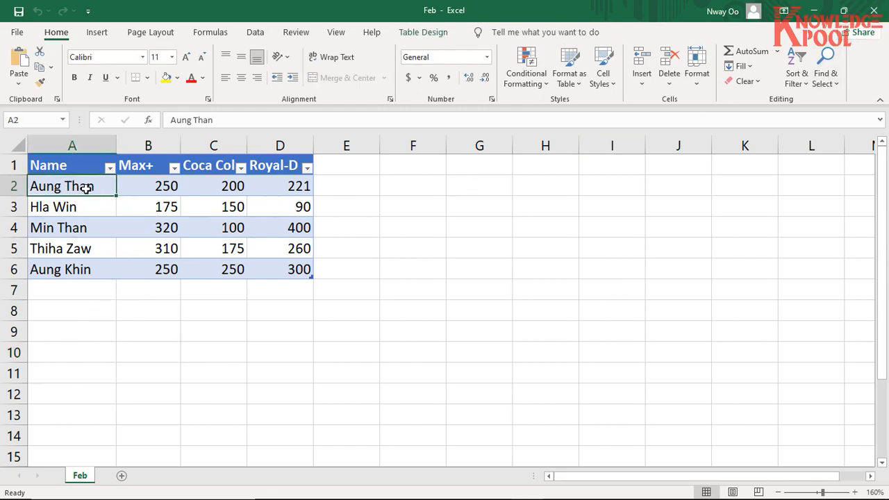
pyautogui.click(159, 186)
pyautogui.click(205, 187)
pyautogui.click(285, 186)
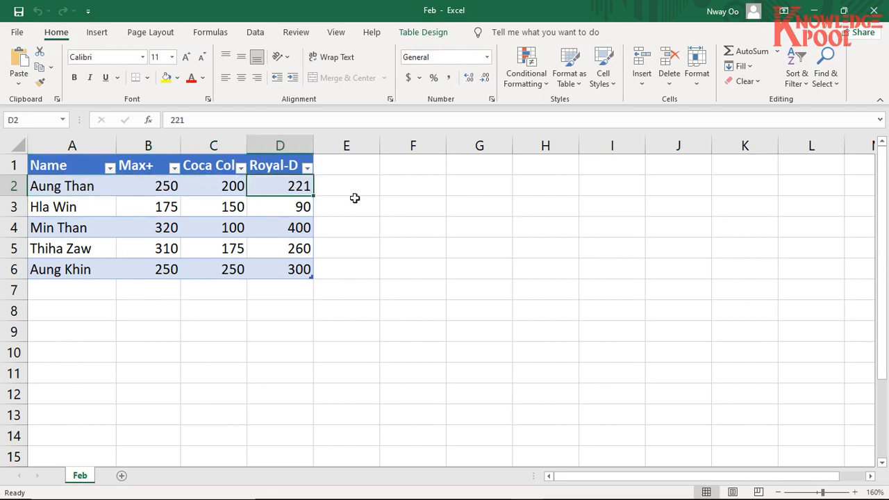
# - Open a blank Notepad document and note the first person's name with 250, 200, 221 and the label Jan
pyautogui.press('super+r')
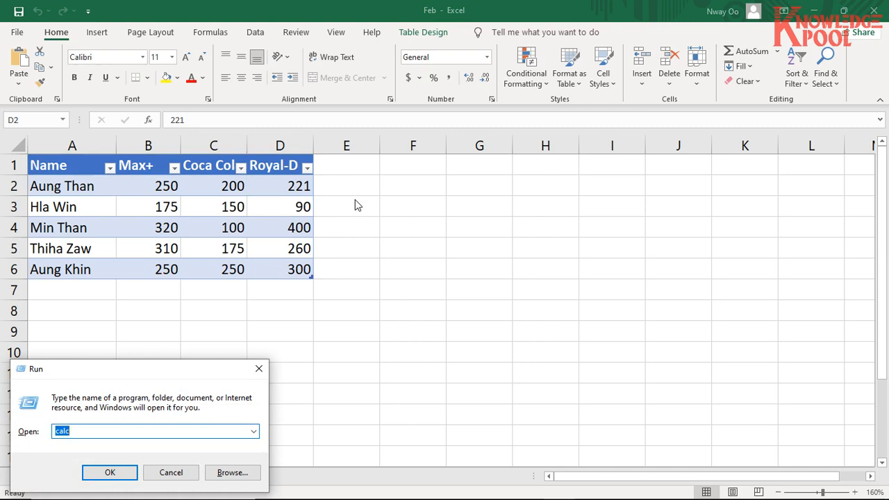
pyautogui.write('notepad')
pyautogui.press('Return')
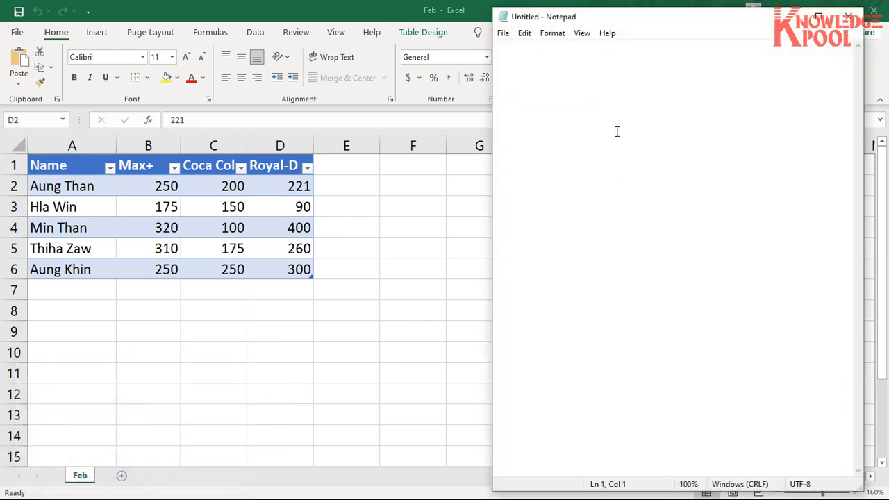
pyautogui.write('Aung')
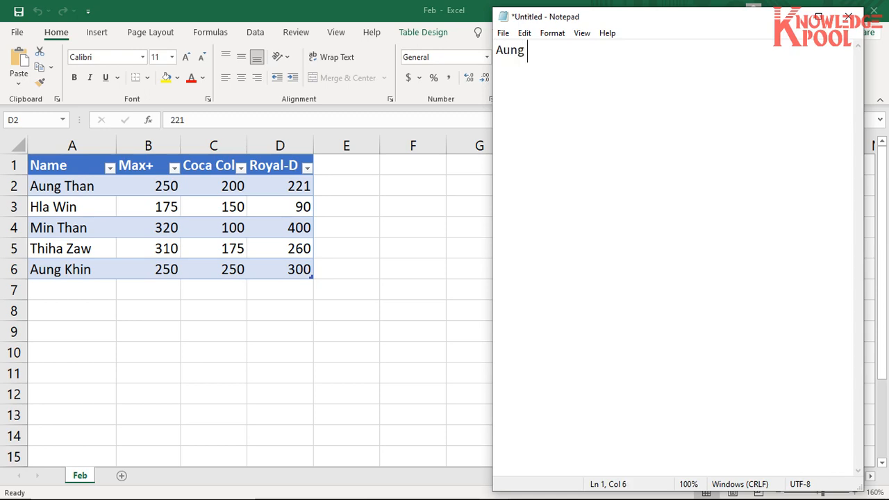
pyautogui.write(' Than 250, 200,')
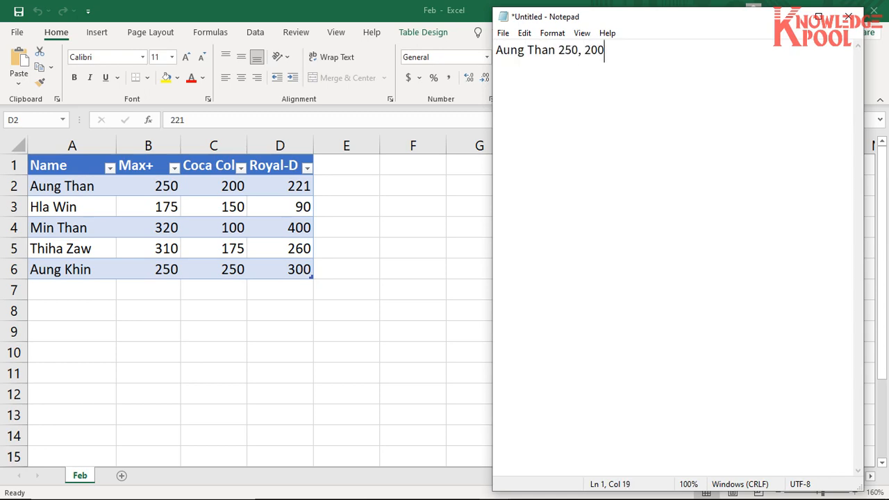
pyautogui.write(' 221  _ Jan')
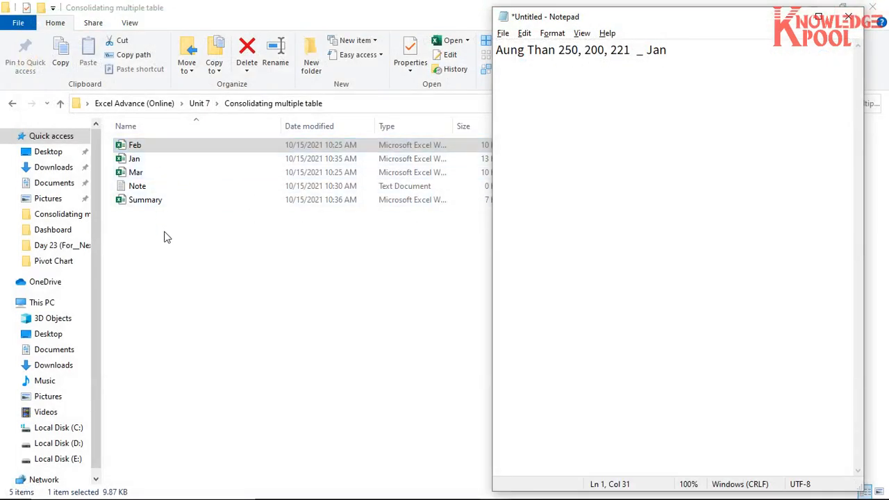
# - Open the Jan workbook, check the first person's row, and correct the month label on the Notepad line to Feb
pyautogui.click(175, 162)
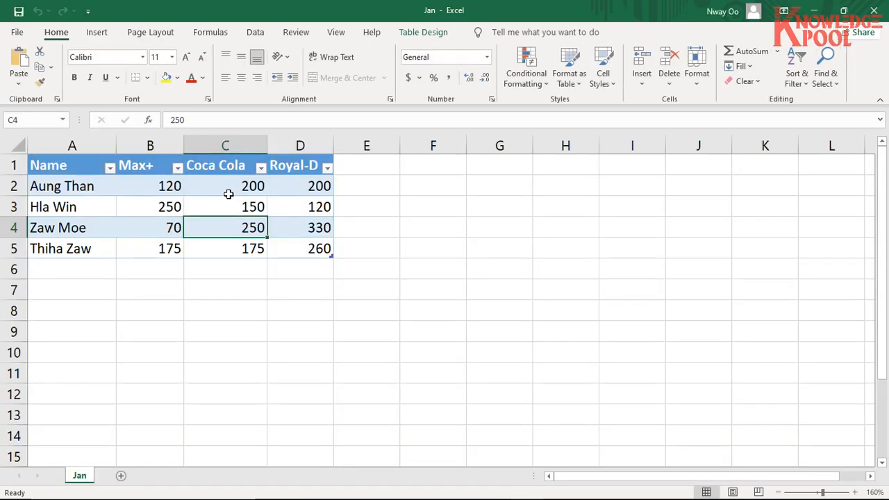
pyautogui.click(98, 186)
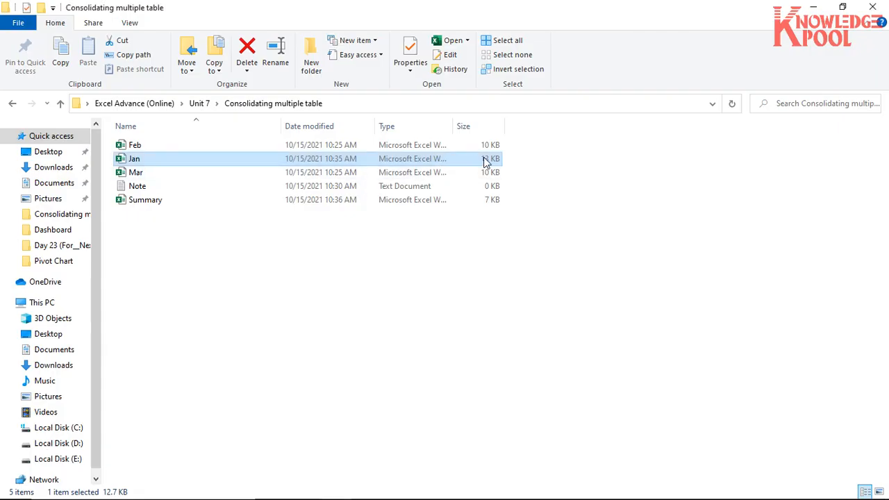
pyautogui.hotkey('alt', 'Tab')
pyautogui.hotkey('alt', 'Tab')
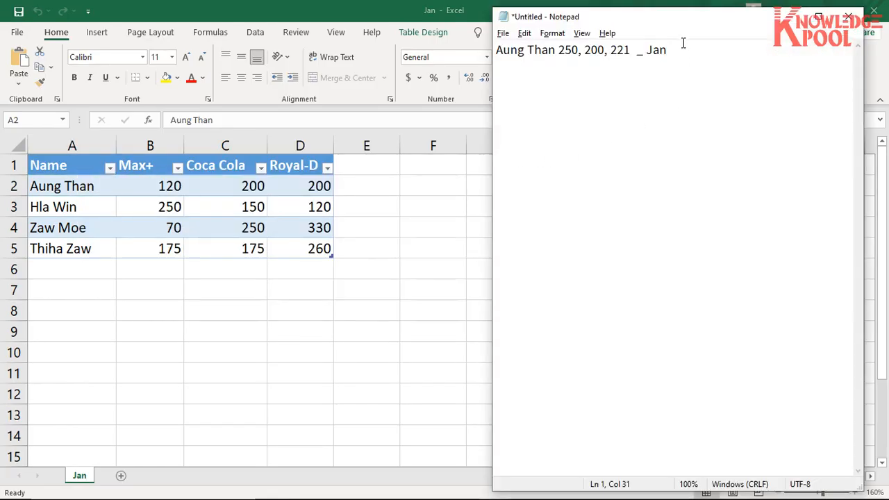
pyautogui.press('BackSpace')
pyautogui.press('BackSpace')
pyautogui.press('BackSpace')
pyautogui.write('Feb')
pyautogui.write('Aung Than ')
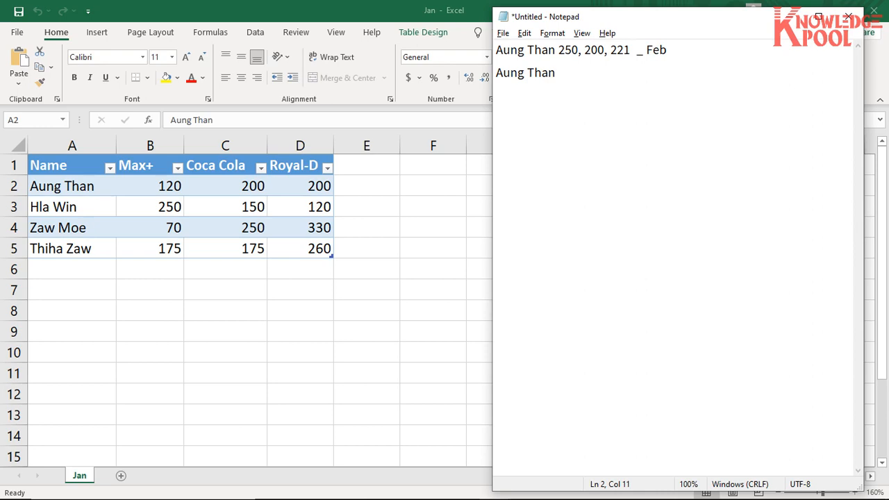
pyautogui.write('120, 200, 200 ')
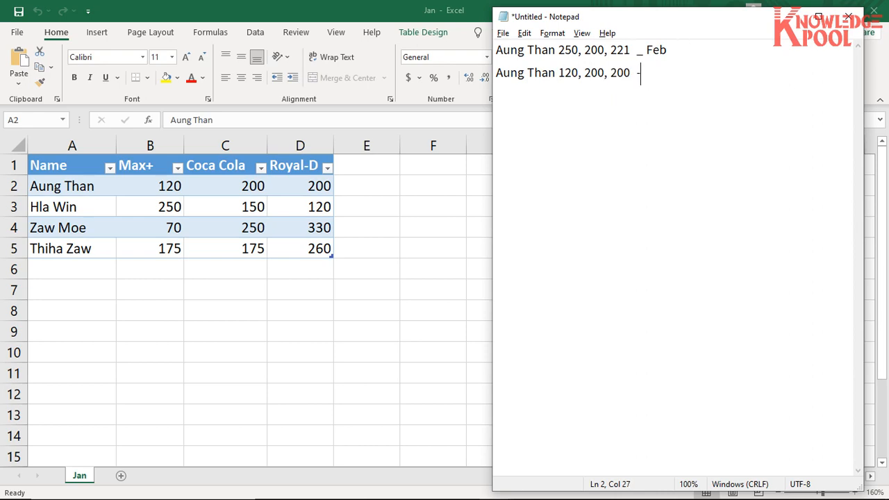
pyautogui.write(' - Jan')
# - Add a second Notepad line with the first person's name, the Jan figures 120, 200, 200 and the label Jan
pyautogui.press('BackSpace')
pyautogui.write('n')
pyautogui.press('Return')
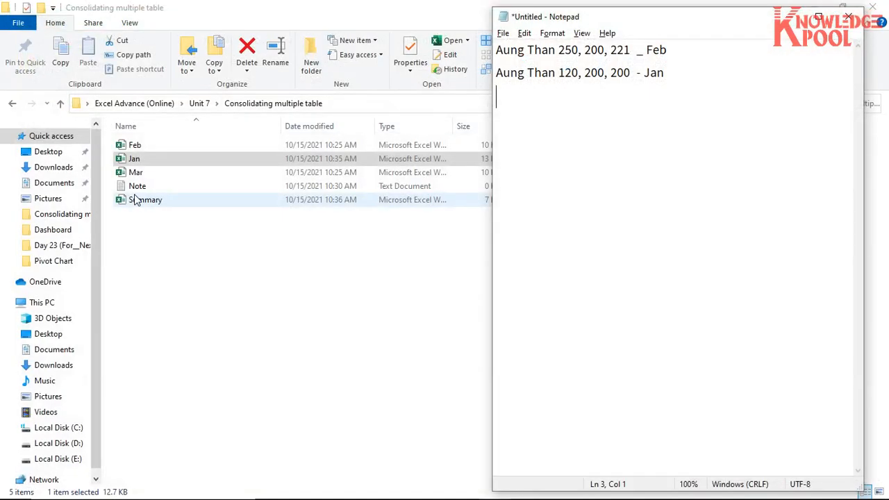
# - Open the Mar workbook and add a third Notepad line with the first person's name, 170, 200, 152 and the label Mar
pyautogui.click(131, 175)
pyautogui.doubleClick(130, 174)
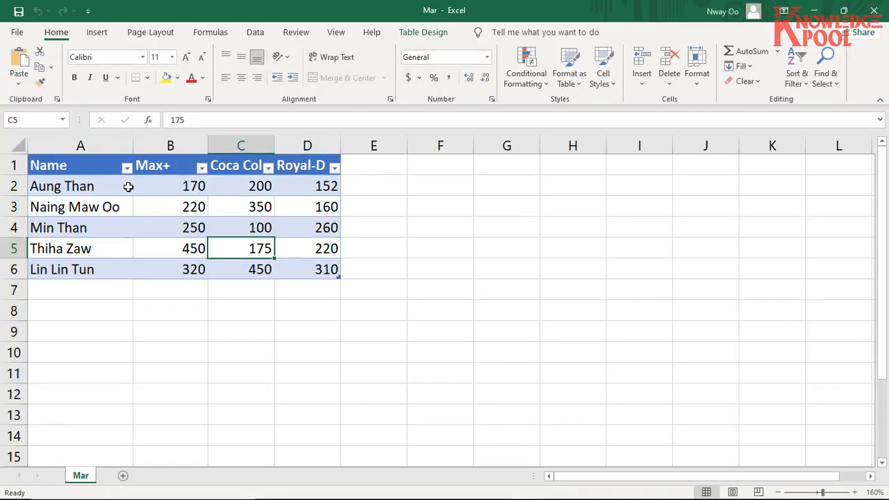
pyautogui.click(76, 186)
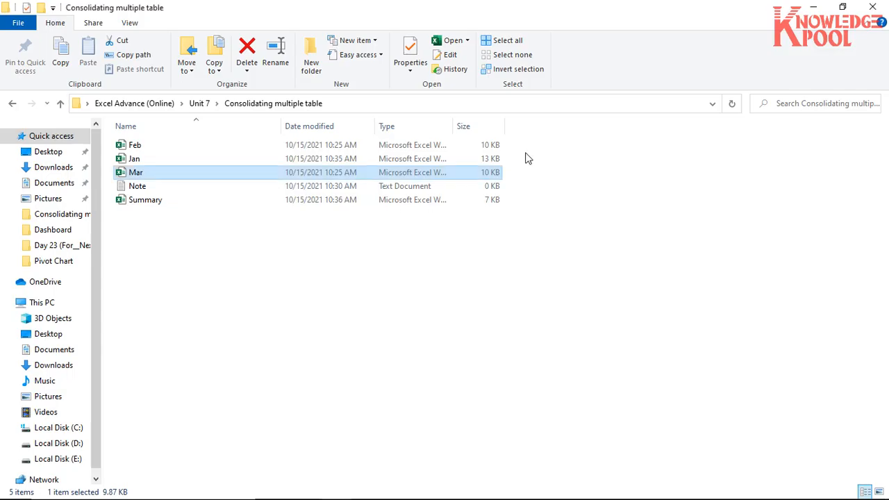
pyautogui.hotkey('alt', 'Tab')
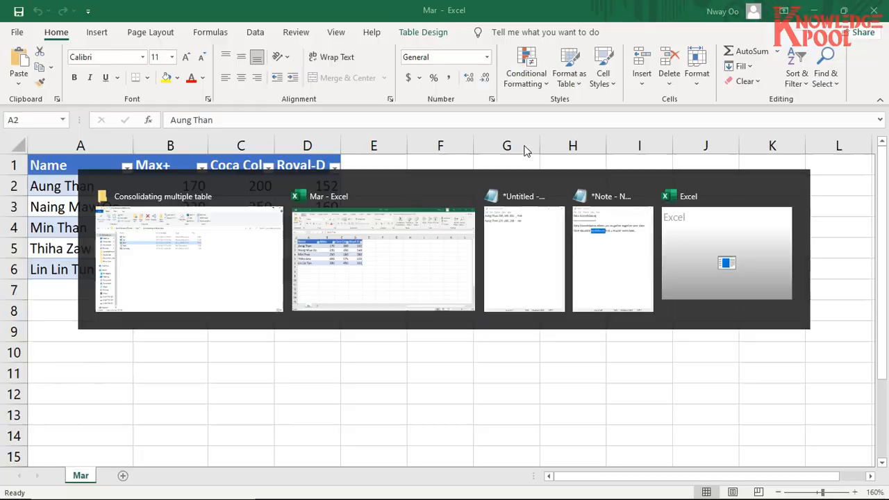
pyautogui.hotkey('alt', 'Tab')
pyautogui.hotkey('alt', 'Tab')
pyautogui.write('Aung Than ')
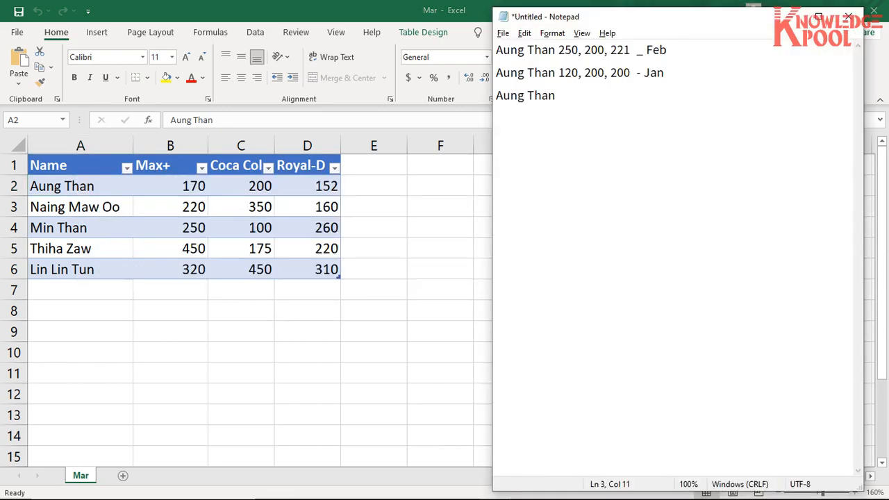
pyautogui.write('170, 200, 152')
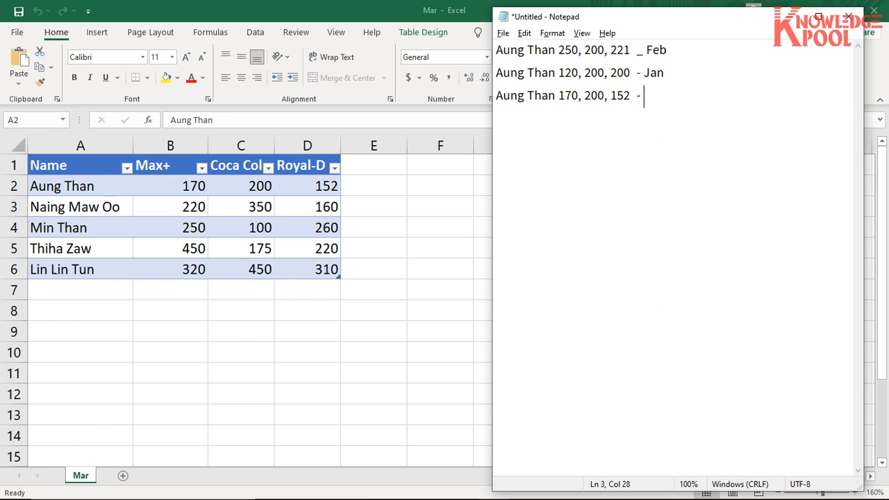
pyautogui.write('  - Mar')
# - Review the name and Max+ figures noted in Notepad and close the Mar workbook
pyautogui.moveTo(502, 52); pyautogui.dragTo(559, 52)
pyautogui.moveTo(564, 98); pyautogui.dragTo(573, 97)
pyautogui.click(226, 12)
pyautogui.click(874, 10)
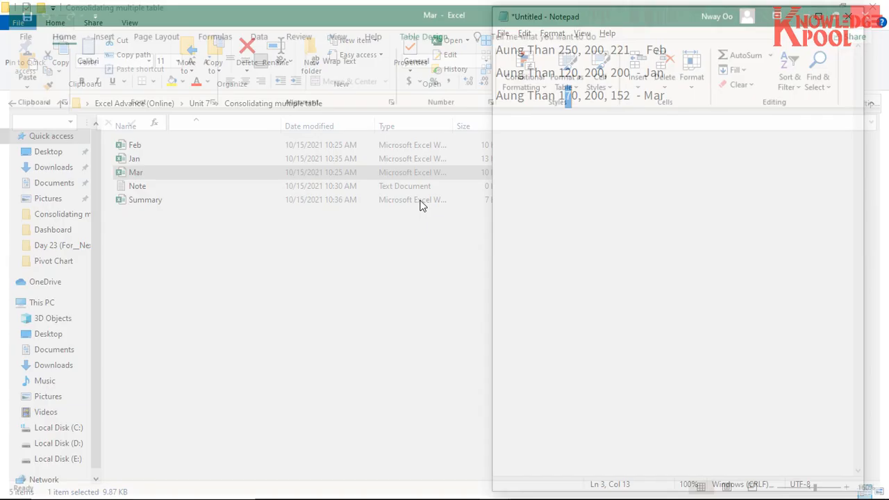
# - Open the Summary workbook and enter the header Name in cell A1
pyautogui.click(159, 200)
pyautogui.doubleClick(159, 200)
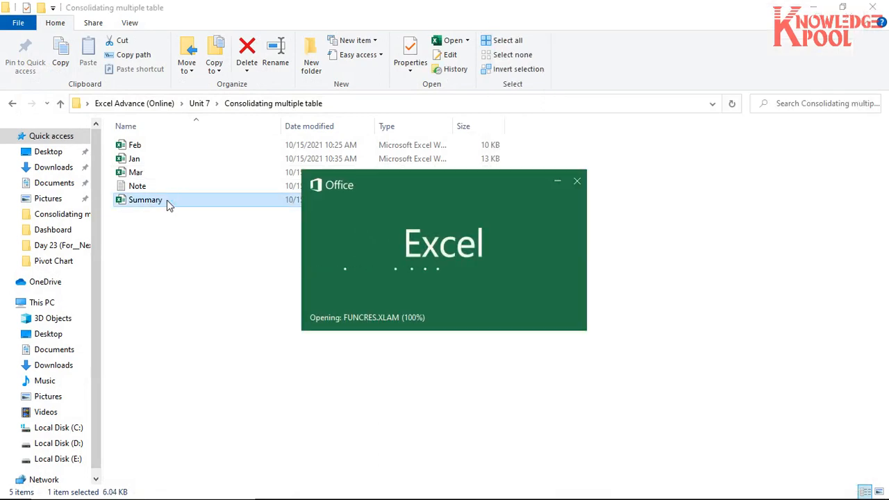
pyautogui.scroll(3, 174, 200)
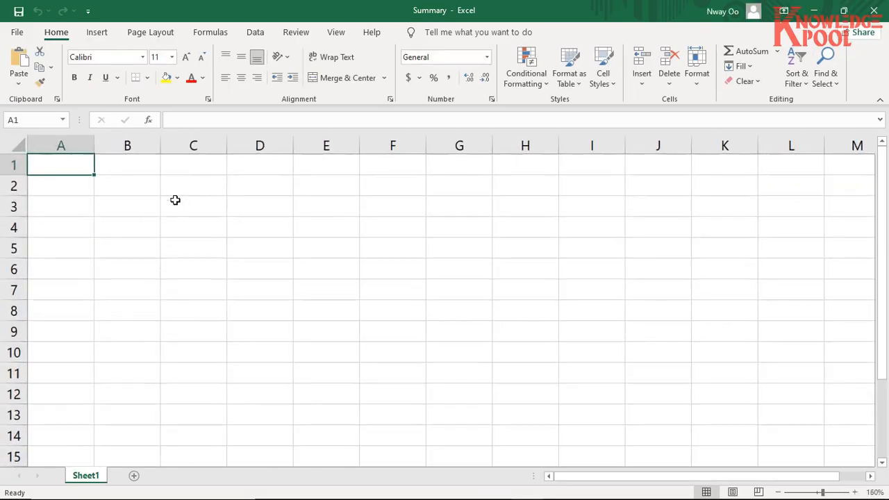
pyautogui.write('Nam')
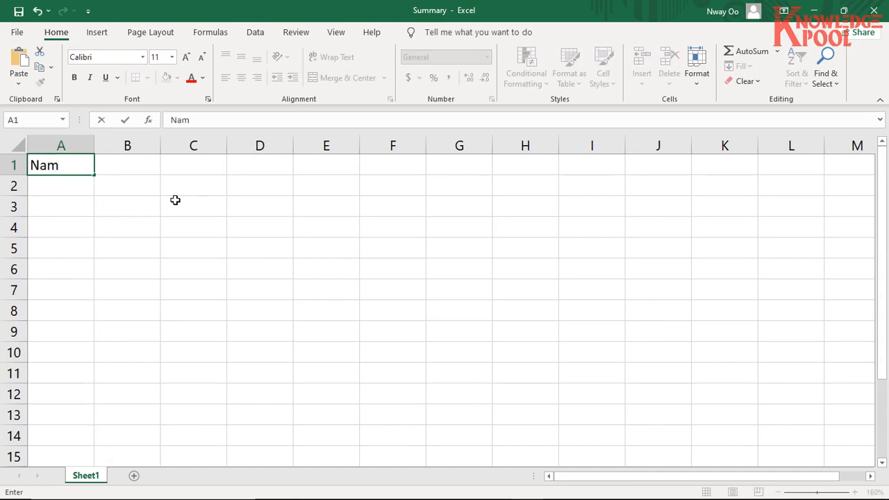
pyautogui.write('e')
pyautogui.press('Tab')
# - Enter the headers Max+, Coca Cola and Royal-D in cells B1 to D1
pyautogui.write('Max')
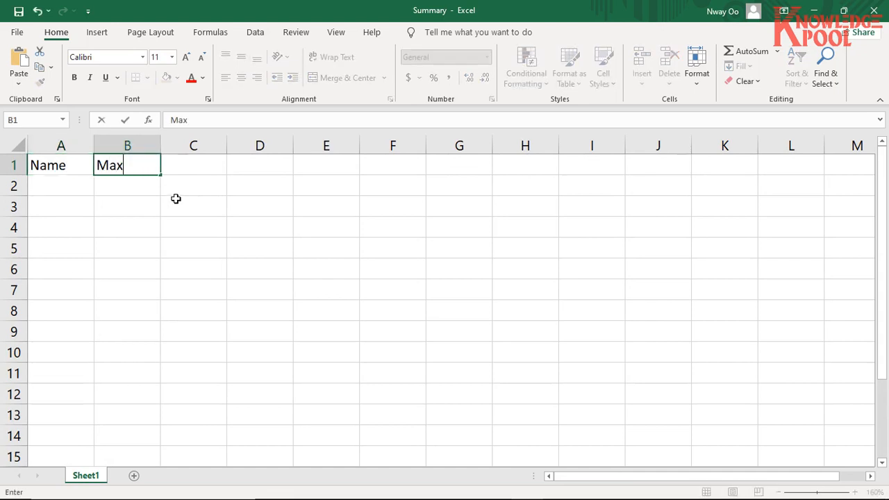
pyautogui.write('+')
pyautogui.press('Tab')
pyautogui.write('Co')
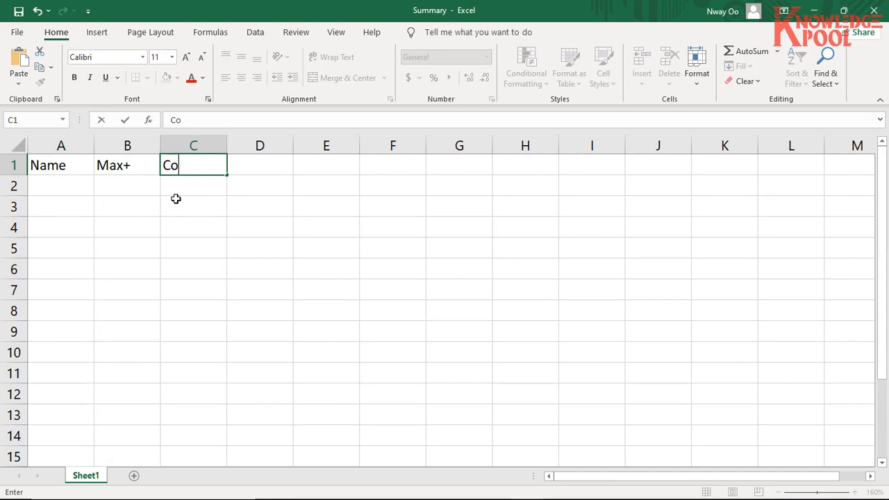
pyautogui.write('ca Cola')
pyautogui.press('Tab')
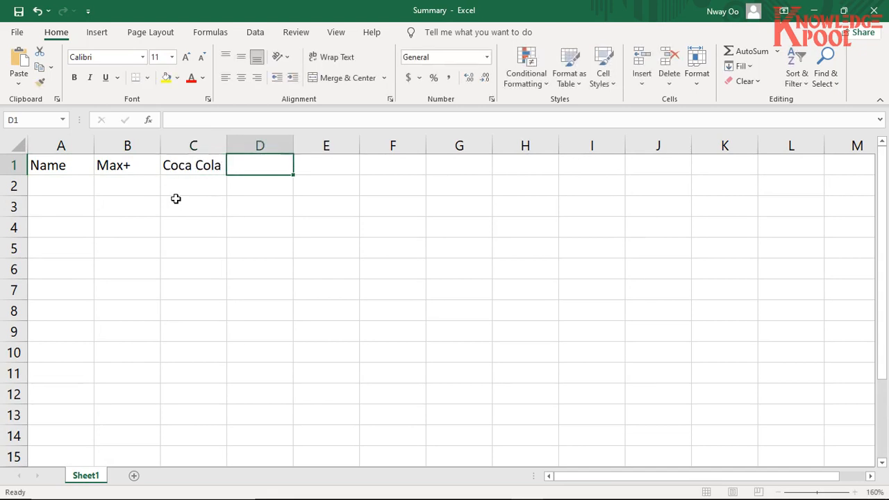
pyautogui.write('Ro')
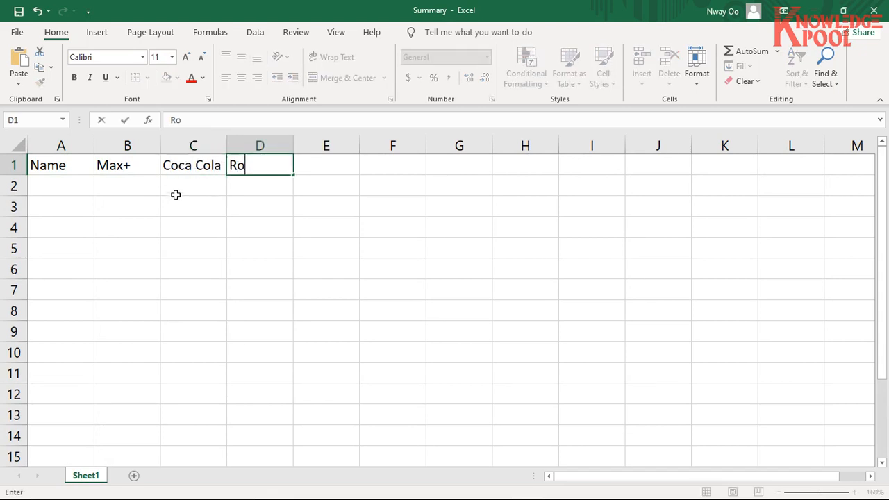
pyautogui.write('yal-D')
pyautogui.press('Return')
# - Enter the first person's name in A2 and the sum of the three noted Max+ figures, 540, in B2
pyautogui.write('Aung Than')
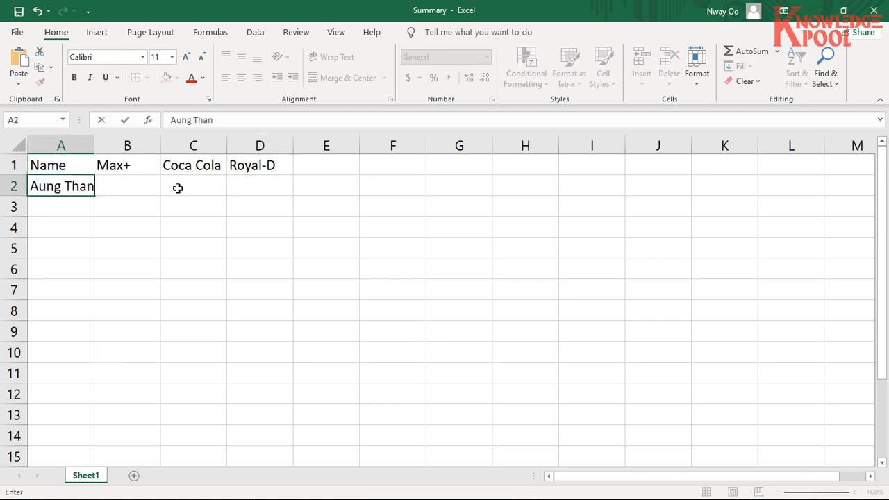
pyautogui.press('Tab')
pyautogui.hotkey('alt', 'Tab')
pyautogui.hotkey('alt', 'Tab')
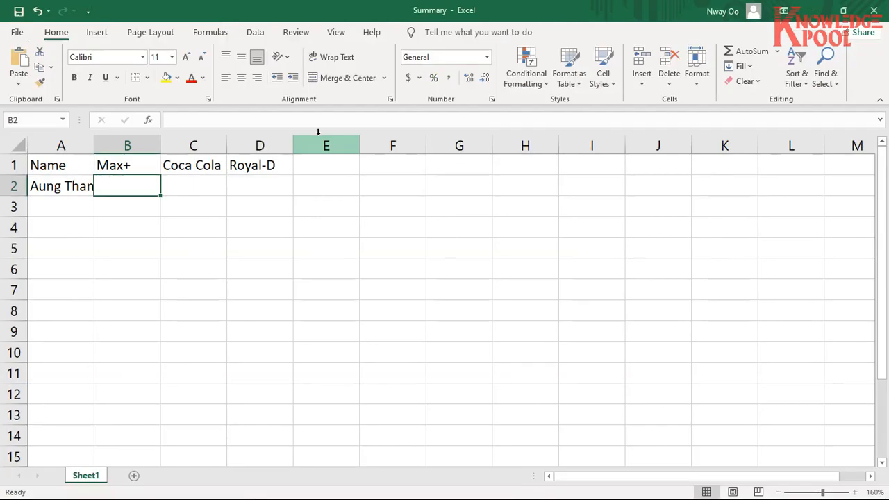
pyautogui.hotkey('alt', 'Tab')
pyautogui.press('Tab')
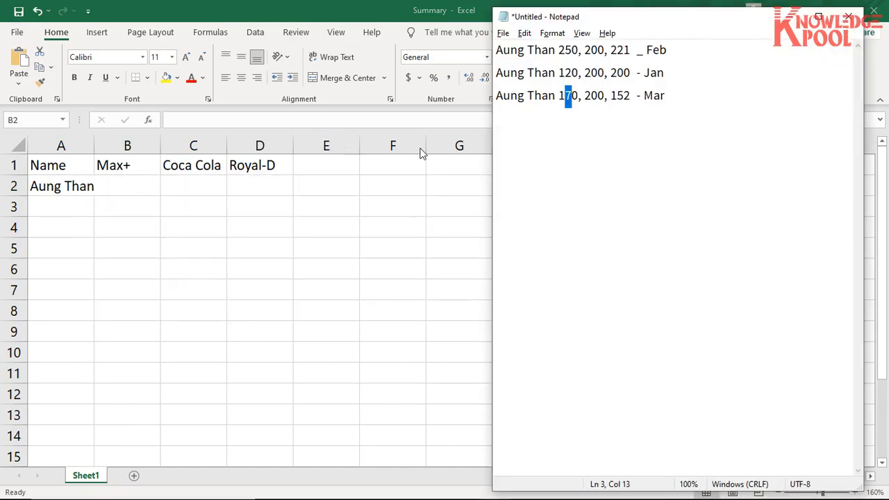
pyautogui.doubleClick(569, 50)
pyautogui.doubleClick(570, 72)
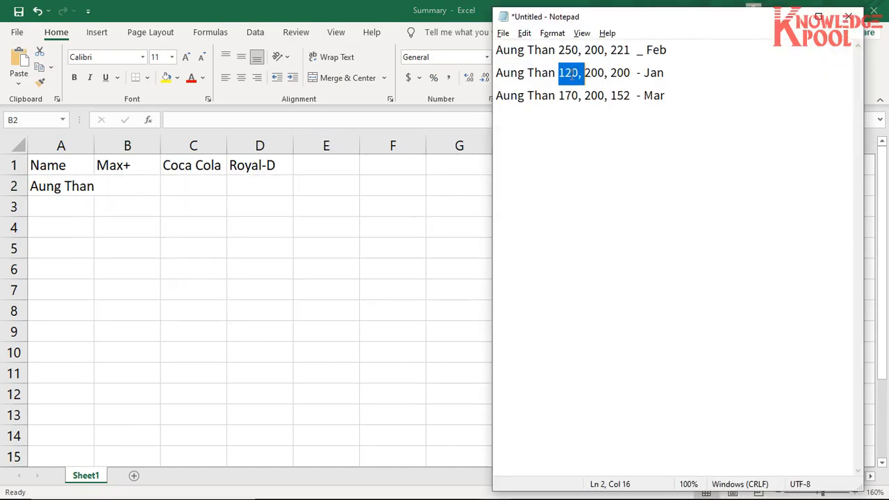
pyautogui.click(568, 96)
pyautogui.doubleClick(567, 97)
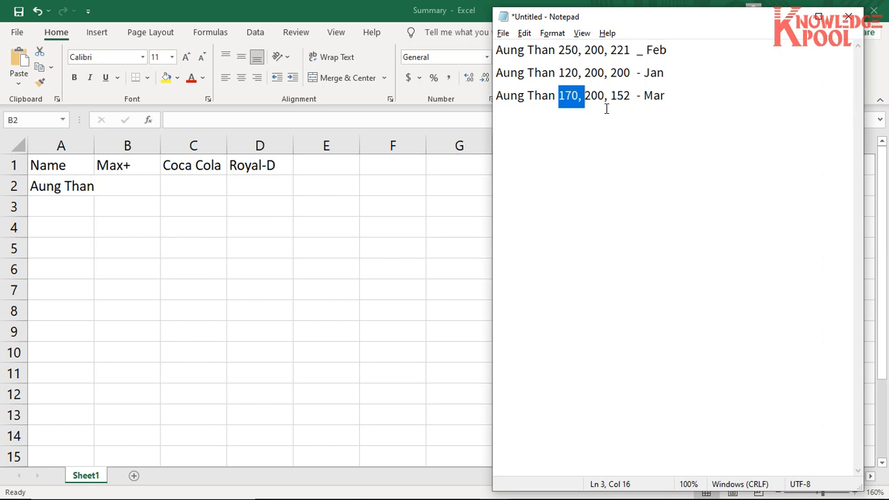
pyautogui.hotkey('alt', 'Tab')
pyautogui.write('540')
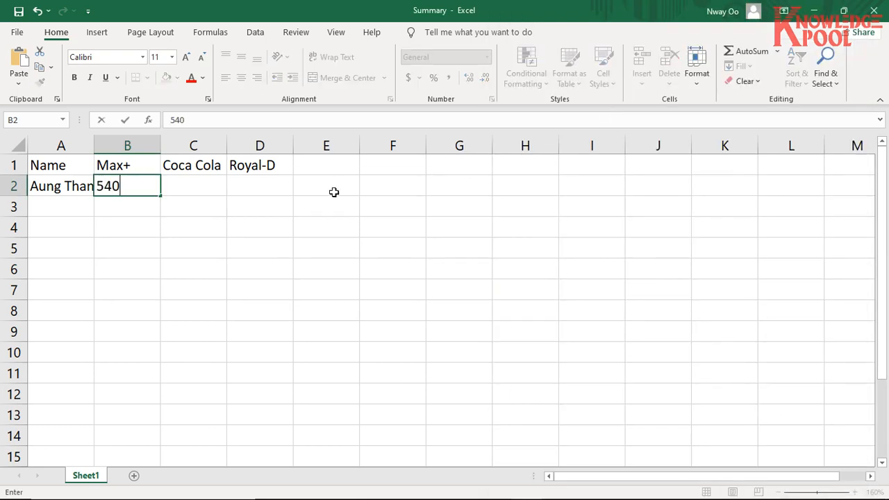
pyautogui.press('Tab')
# - Check the Coca Cola figures in Notepad and enter 200 in cell C2 of the Summary sheet
pyautogui.hotkey('alt', 'Tab')
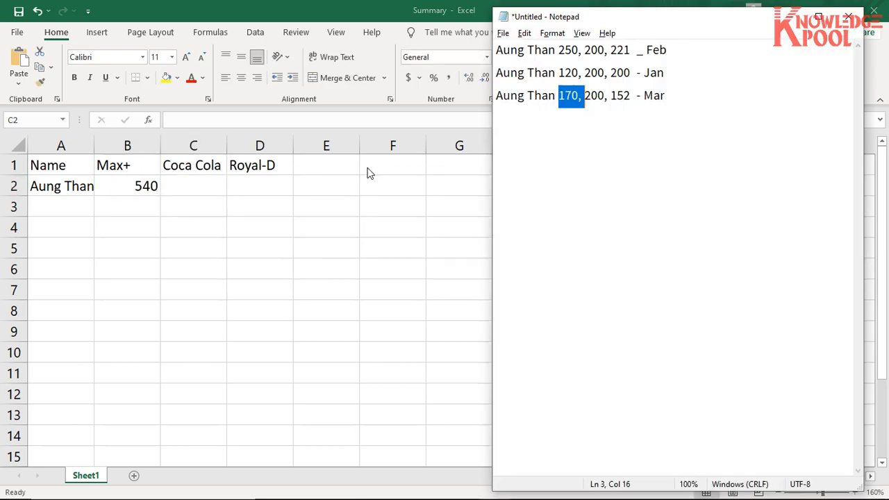
pyautogui.click(595, 55)
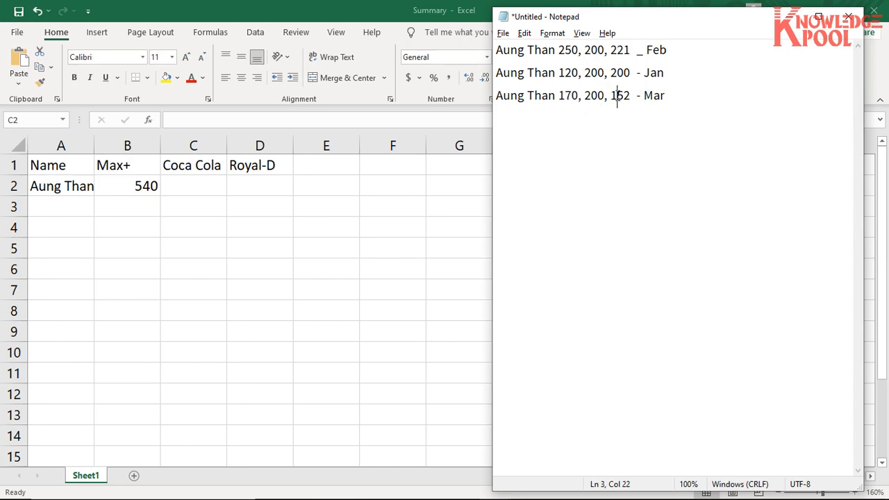
pyautogui.hotkey('alt', 'Tab')
pyautogui.hotkey('alt', 'Tab')
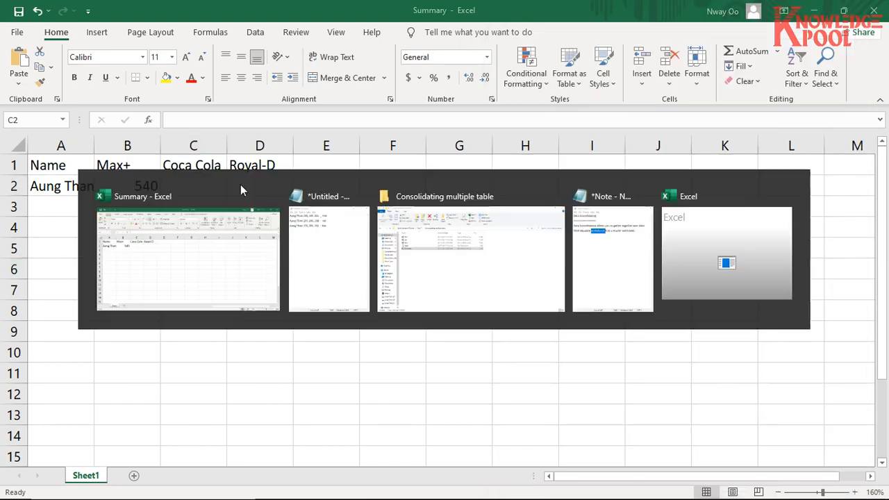
pyautogui.hotkey('alt', 'Tab')
# - Check the Coca Cola figures in Notepad and enter their sum, 600, in cell C2 of the Summary workbook
pyautogui.hotkey('alt', 'Tab')
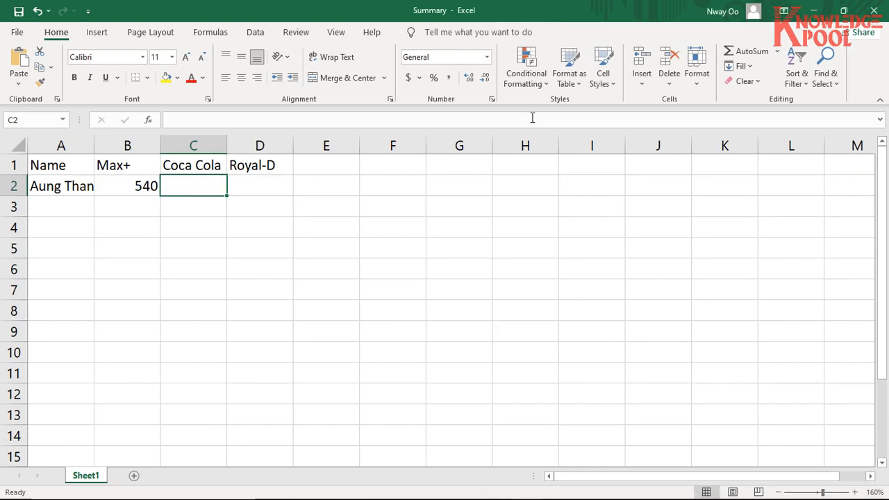
pyautogui.write('200')
pyautogui.press('Tab')
pyautogui.hotkey('alt', 'Tab')
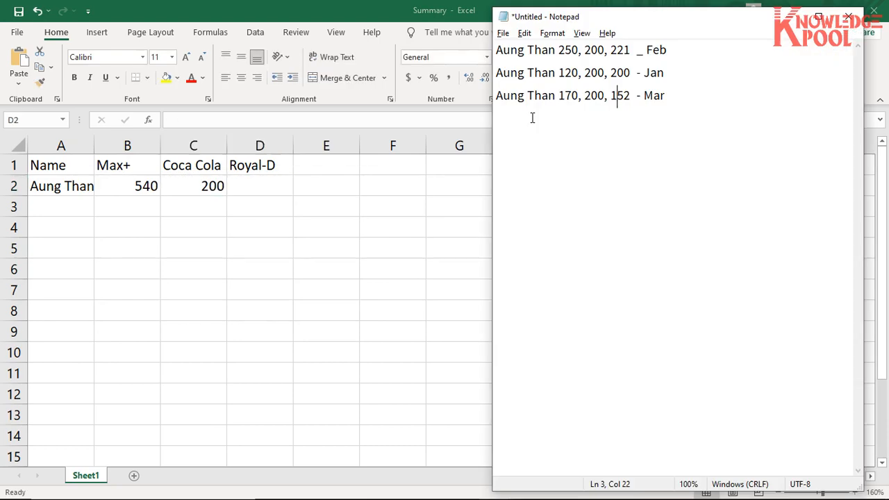
pyautogui.hotkey('alt', 'Tab')
pyautogui.hotkey('shift', 'Tab')
pyautogui.write('600')
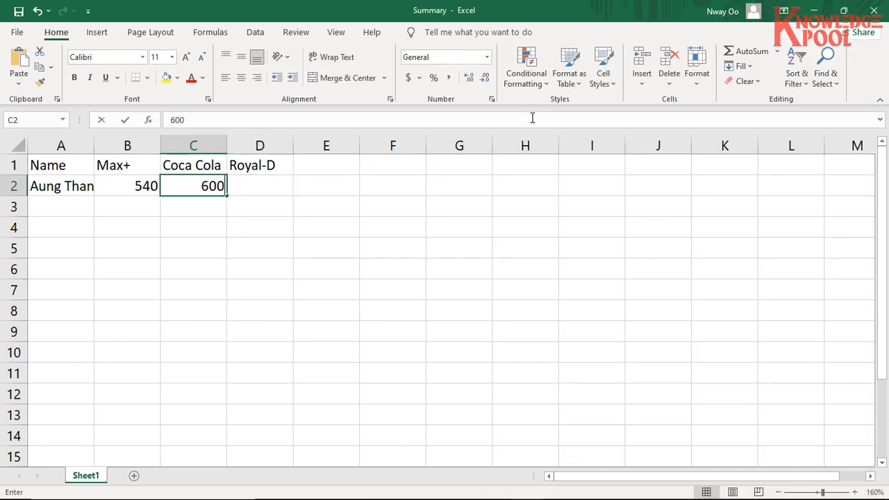
pyautogui.press('Tab')
# - Check the Royal-D figures in Notepad and enter 570 in cell D2 of the Summary workbook
pyautogui.hotkey('alt', 'Tab')
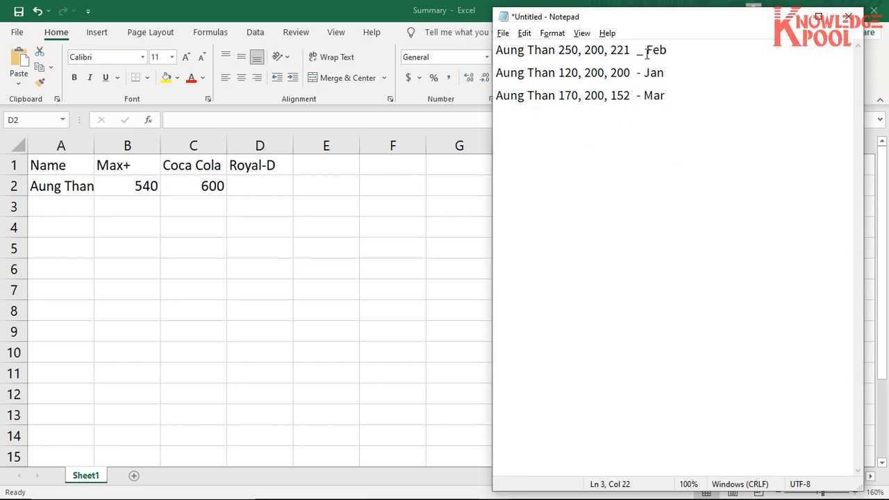
pyautogui.hotkey('alt', 'Tab')
pyautogui.write('570')
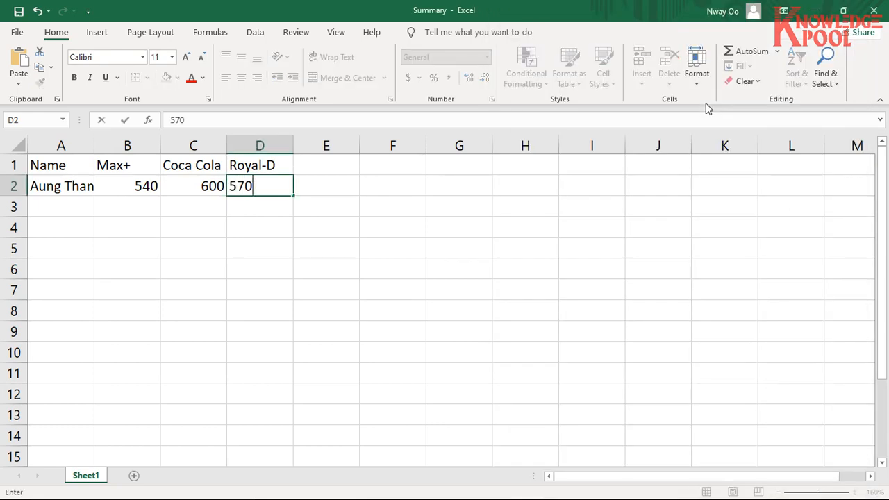
pyautogui.press('Return')
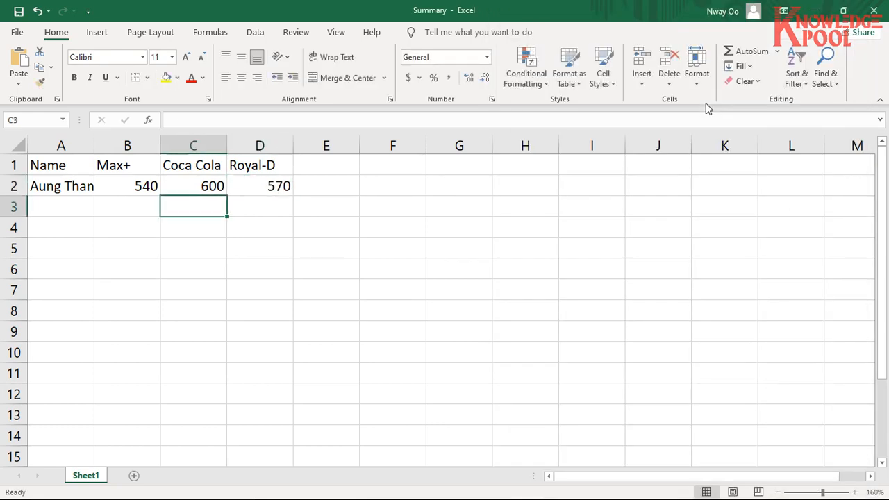
pyautogui.press('Home')
# - Widen column A of the Summary workbook so the full name in A2 fits
pyautogui.hotkey('alt', 'Tab')
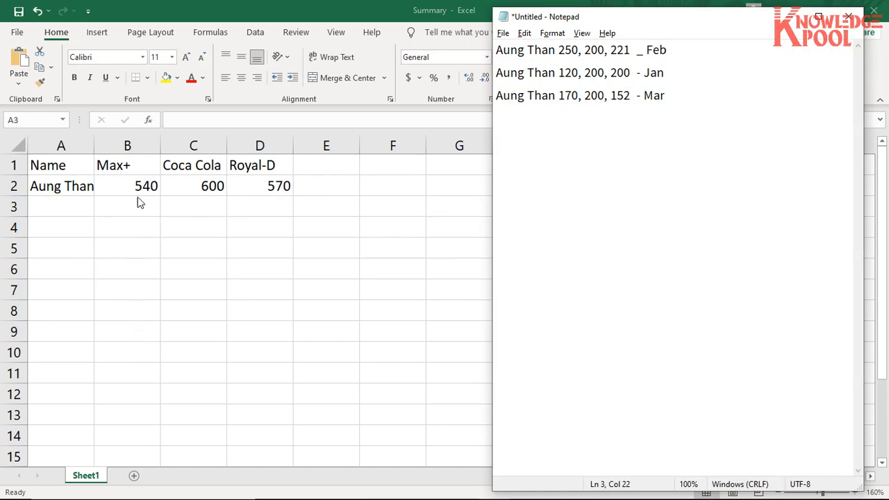
pyautogui.click(98, 145)
pyautogui.moveTo(98, 144); pyautogui.dragTo(112, 144)
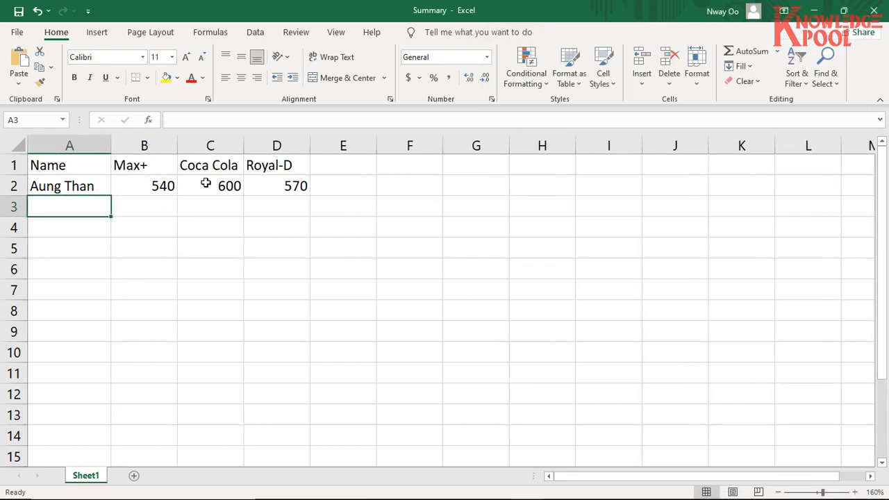
pyautogui.click(198, 221)
pyautogui.click(203, 211)
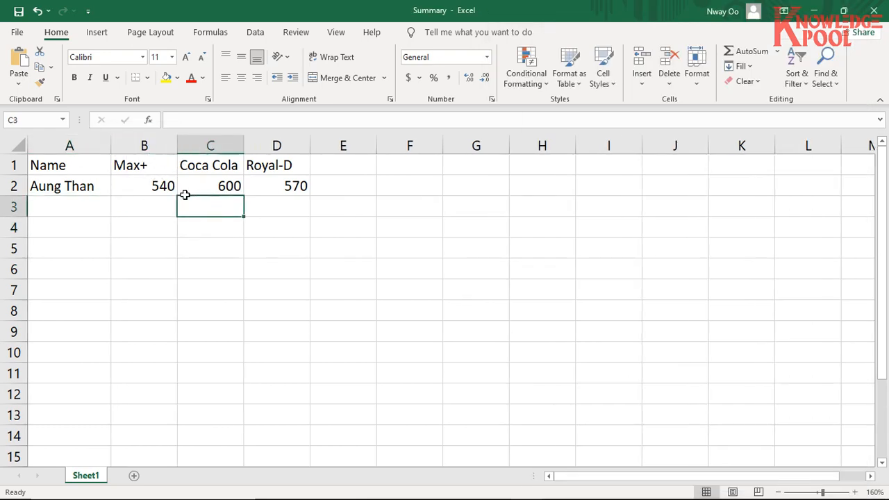
pyautogui.click(95, 205)
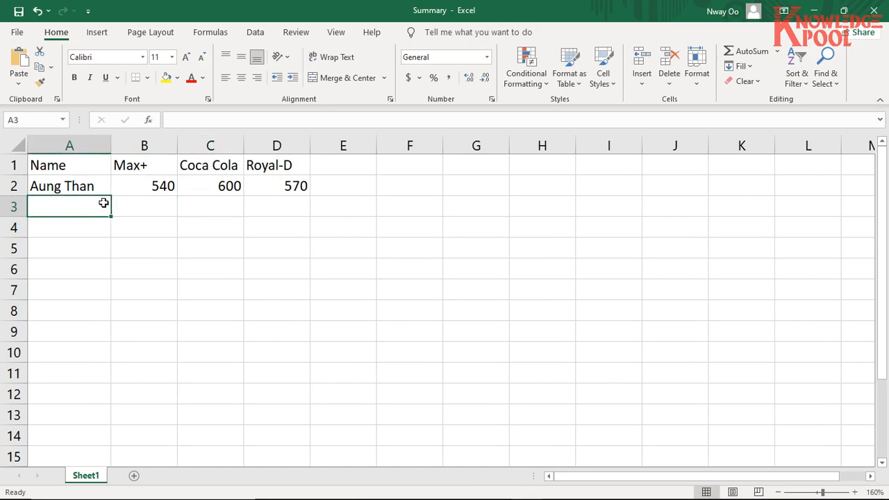
# - Remove all the noted figures from Notepad and return to the Summary workbook
pyautogui.hotkey('alt', 'Tab')
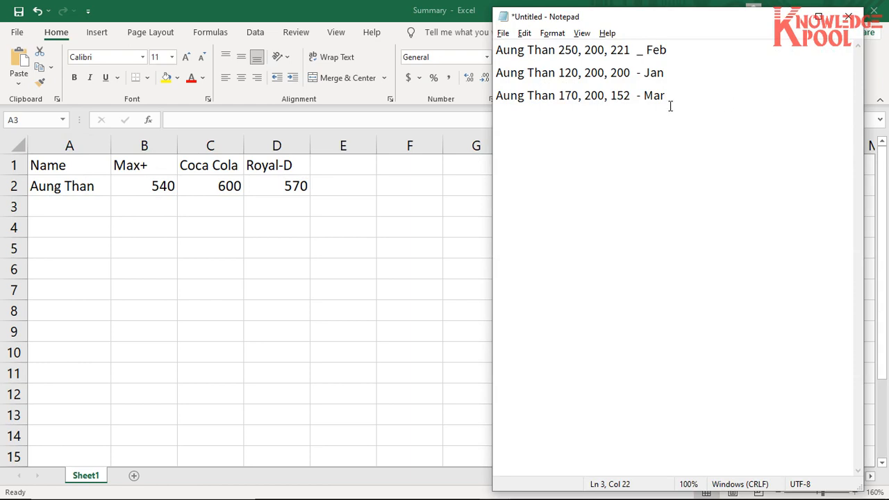
pyautogui.hotkey('ctrl', 'a')
pyautogui.hotkey('ctrl', 'x')
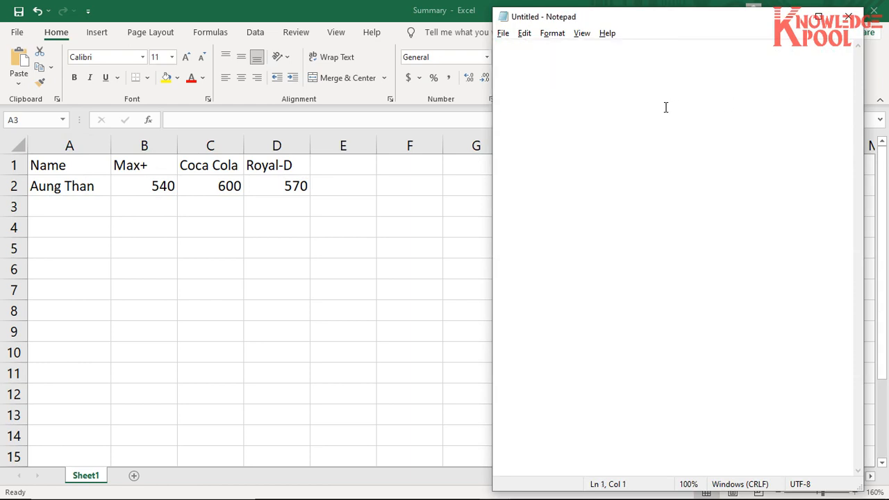
pyautogui.hotkey('alt', 'Tab')
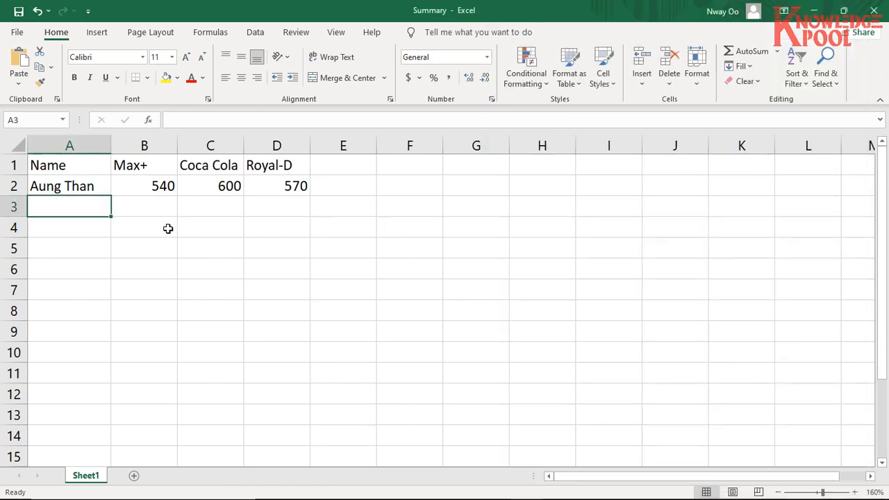
pyautogui.moveTo(89, 168); pyautogui.dragTo(268, 183)
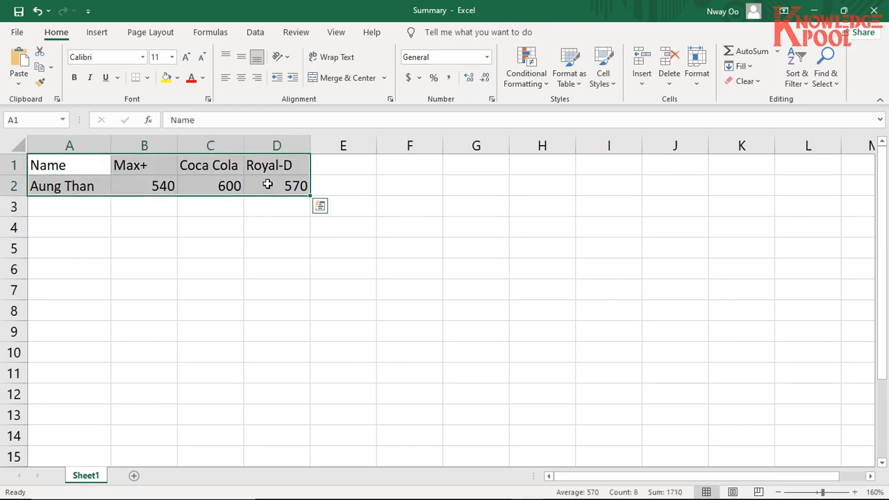
pyautogui.moveTo(101, 163); pyautogui.dragTo(294, 188)
pyautogui.click(135, 219)
pyautogui.moveTo(104, 166); pyautogui.dragTo(262, 181)
pyautogui.click(293, 172)
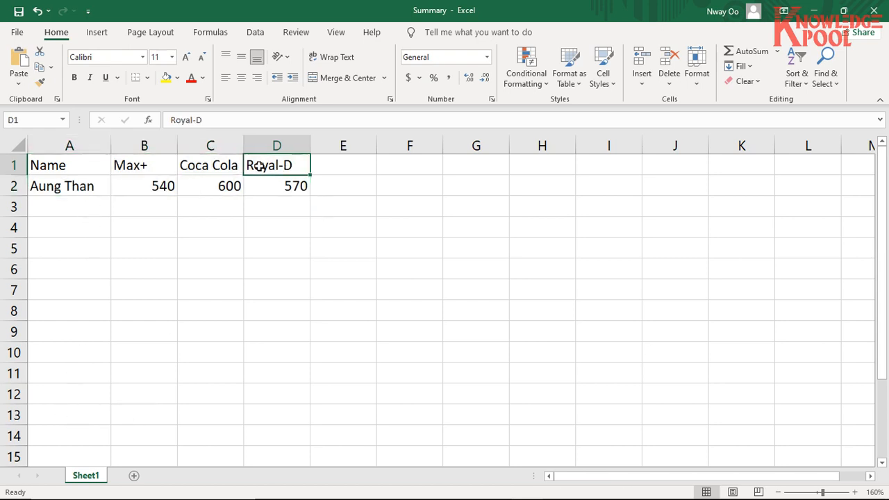
# - Widen columns C and D slightly for the Coca Cola and Royal-D headers
pyautogui.moveTo(244, 146); pyautogui.dragTo(255, 145)
pyautogui.moveTo(324, 151); pyautogui.dragTo(327, 149)
pyautogui.moveTo(94, 165); pyautogui.dragTo(291, 178)
pyautogui.click(88, 206)
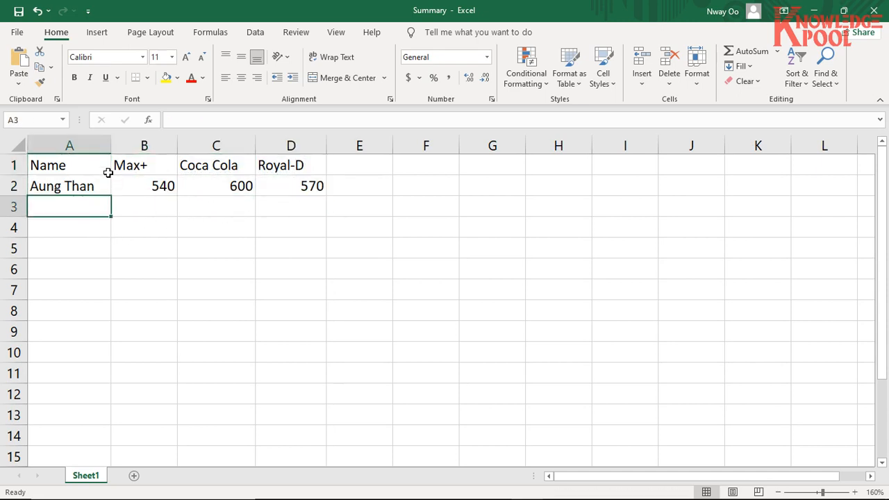
# - Clear the hand-made summary table in cells A1:D2
pyautogui.moveTo(104, 166); pyautogui.dragTo(279, 183)
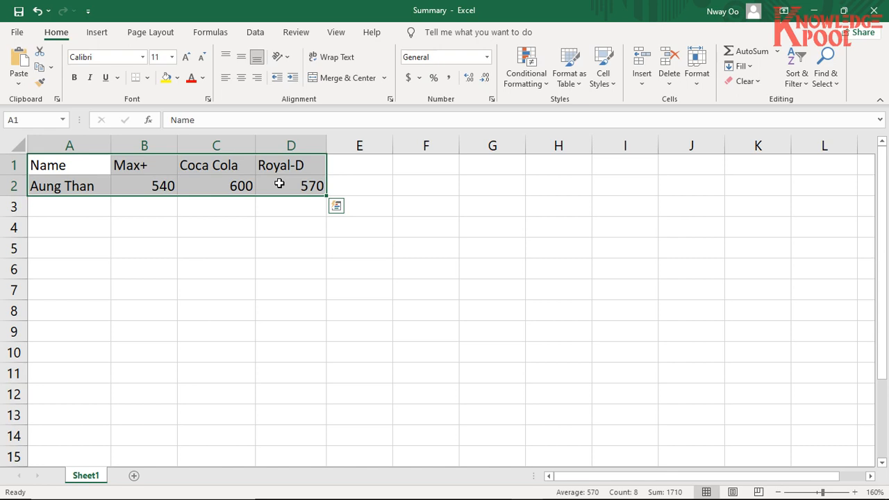
pyautogui.press('Delete')
pyautogui.click(155, 312)
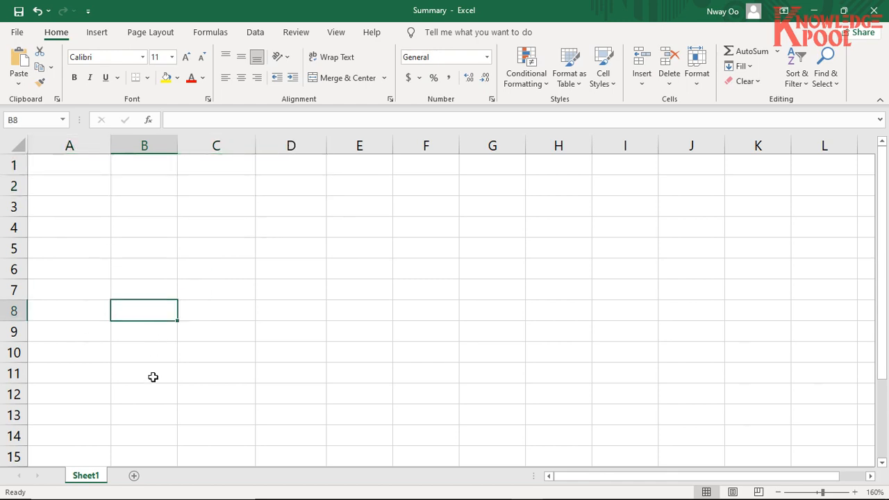
# - Rename the worksheet Sheet1 as Summary
pyautogui.doubleClick(86, 476)
pyautogui.write('Summary')
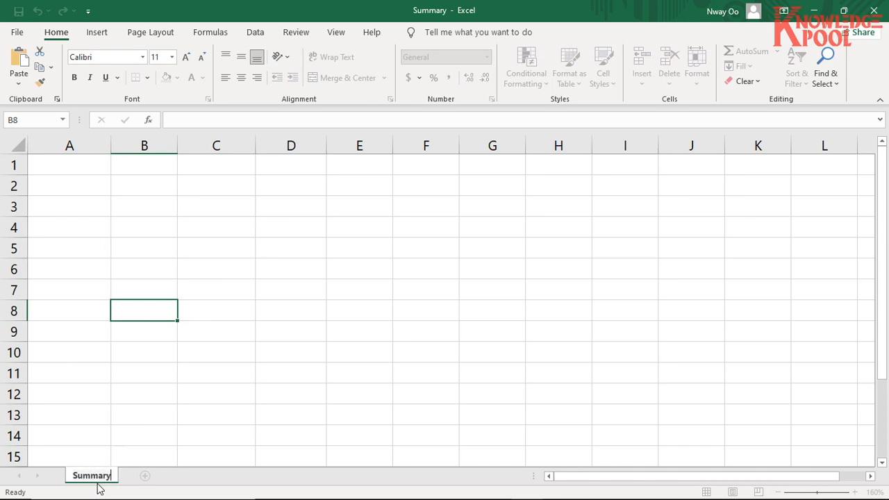
pyautogui.press('Return')
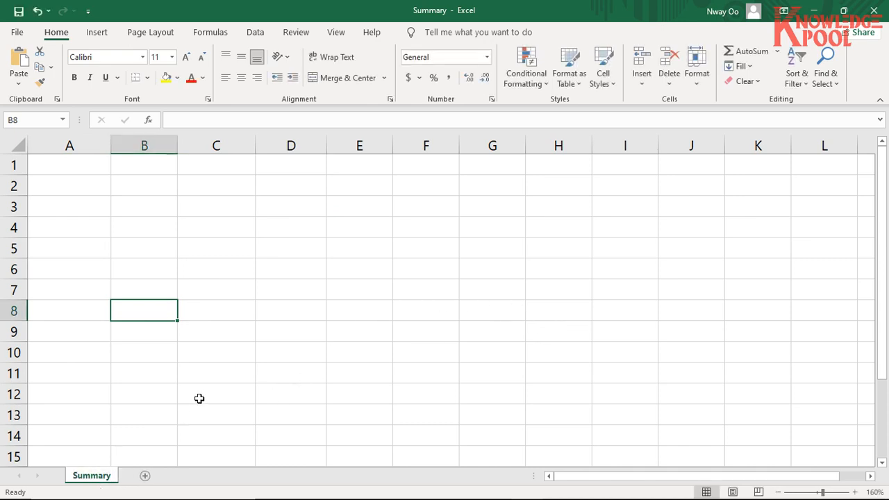
# - Minimize the Summary workbook and open the Jan workbook from the Consolidating multiple table folder in File Explorer
pyautogui.hotkey('alt', 'Tab')
pyautogui.hotkey('alt', 'Tab')
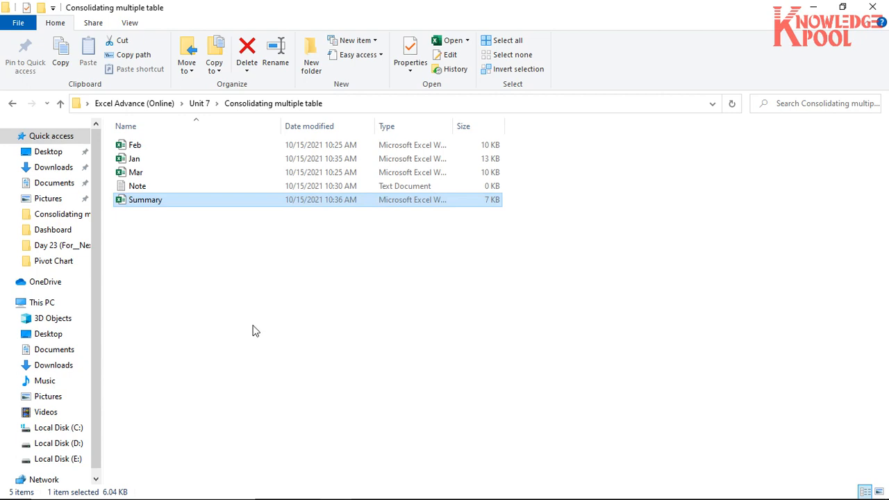
pyautogui.hotkey('alt', 'Tab')
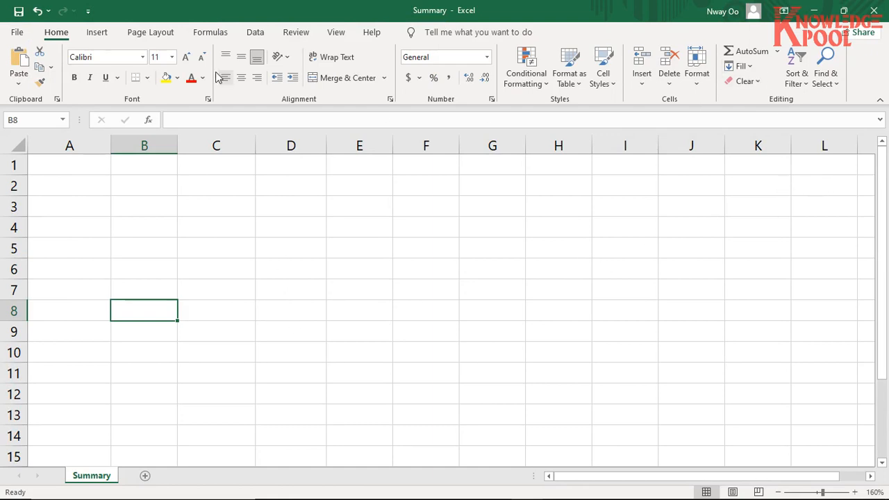
pyautogui.click(439, 17)
pyautogui.click(817, 11)
pyautogui.click(148, 159)
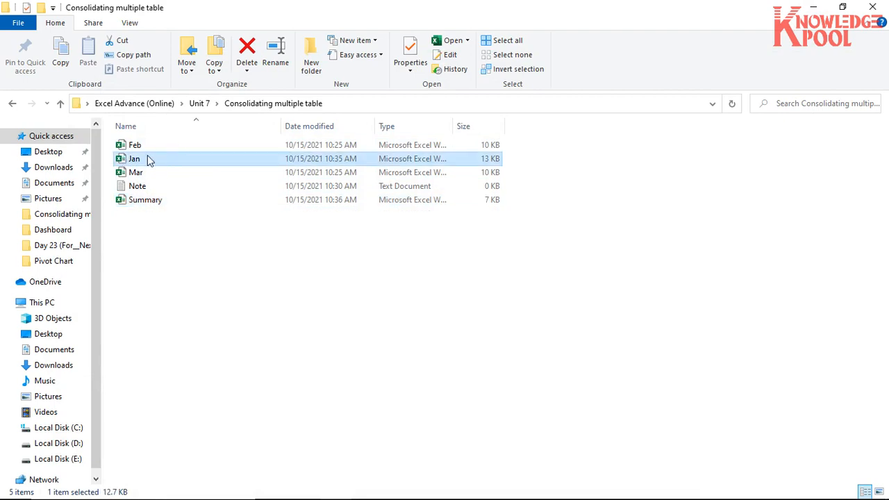
pyautogui.doubleClick(125, 163)
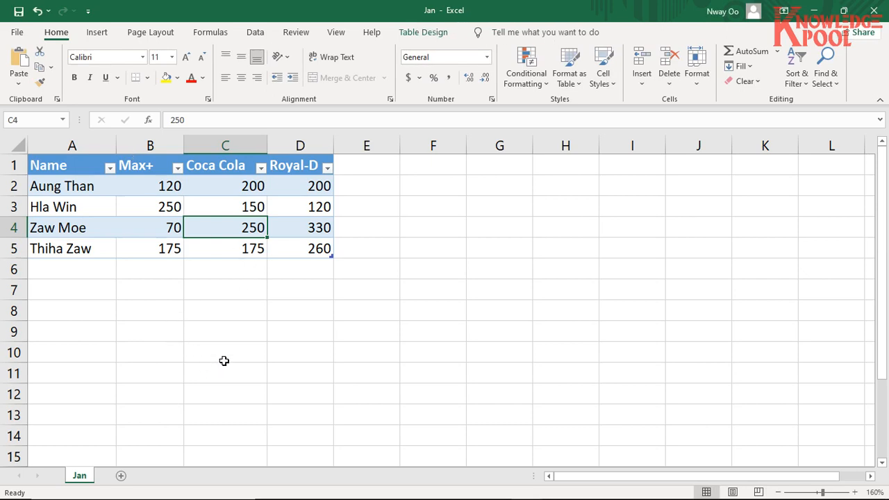
# - Review the open Summary and Jan workbooks in turn and return to the Jan sheet
pyautogui.moveTo(356, 495)
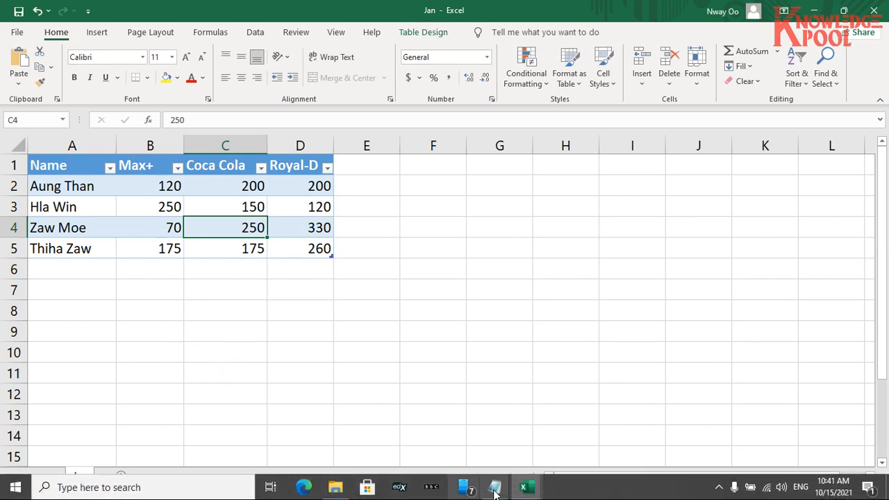
pyautogui.click(528, 487)
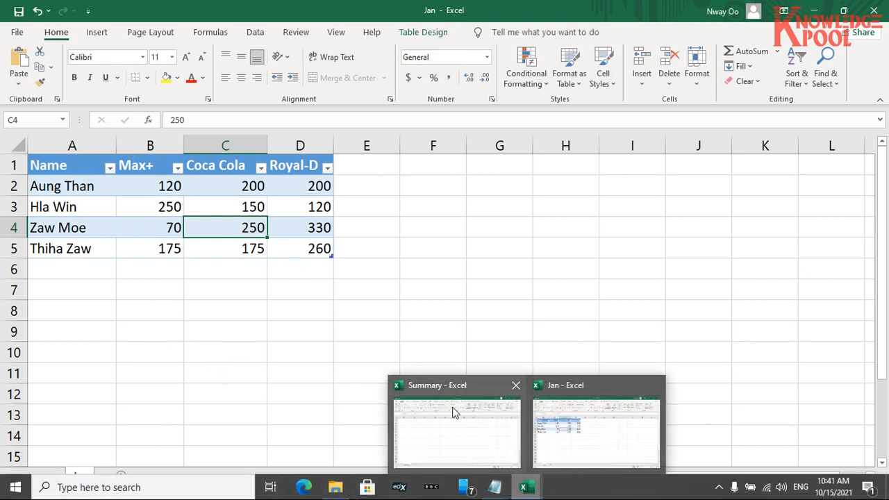
pyautogui.click(574, 410)
pyautogui.click(120, 432)
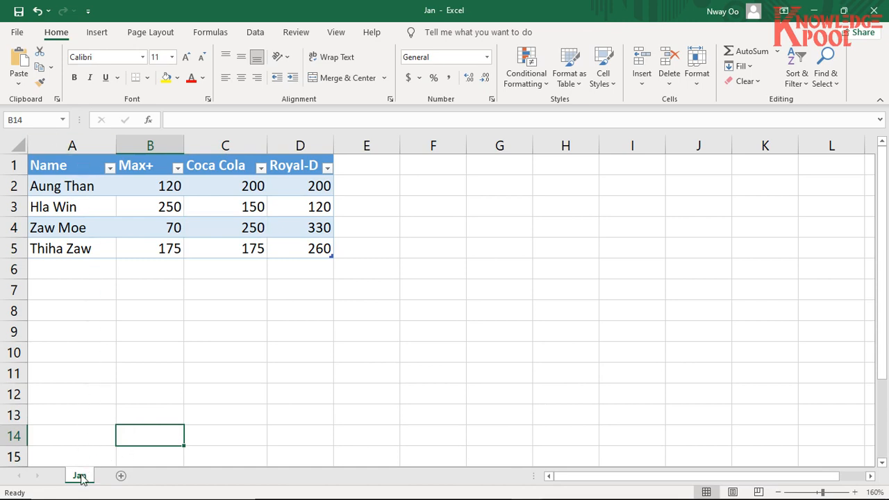
pyautogui.hotkey('alt', 'Tab')
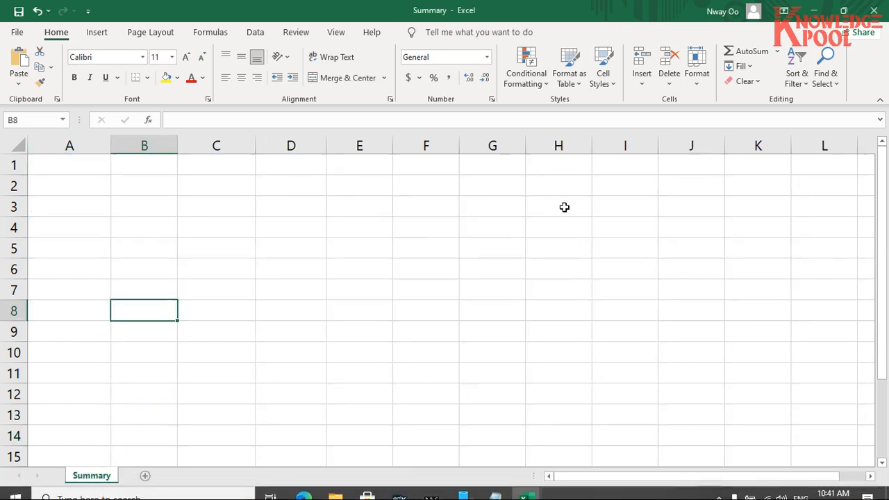
pyautogui.moveTo(526, 486)
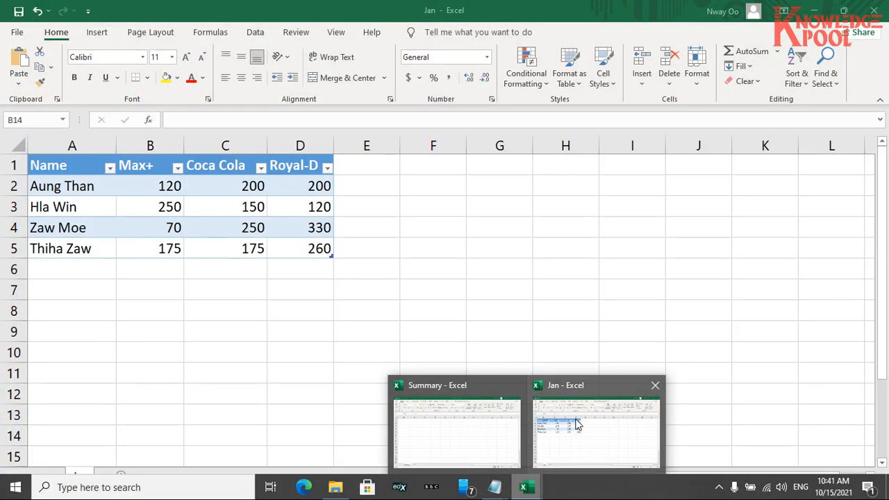
pyautogui.click(575, 424)
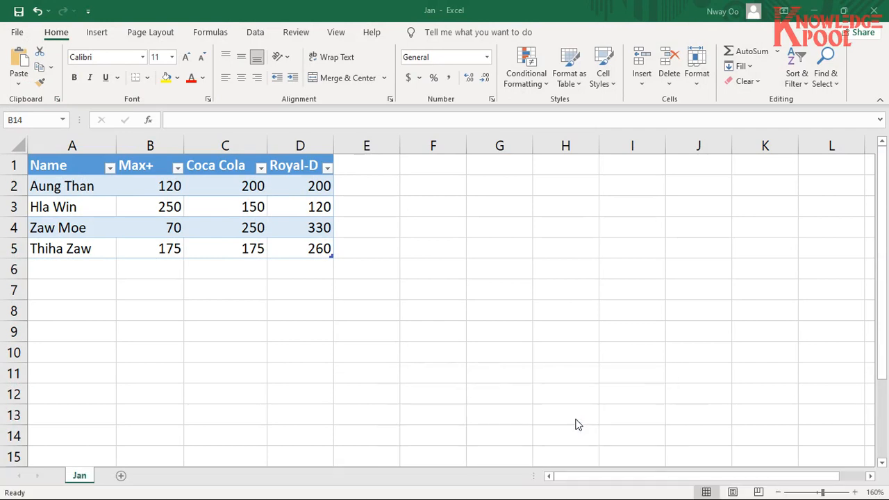
# - Copy the Jan sheet into the Summary.xlsx workbook, placing the copy at the end, after the Summary sheet
pyautogui.rightClick(87, 477)
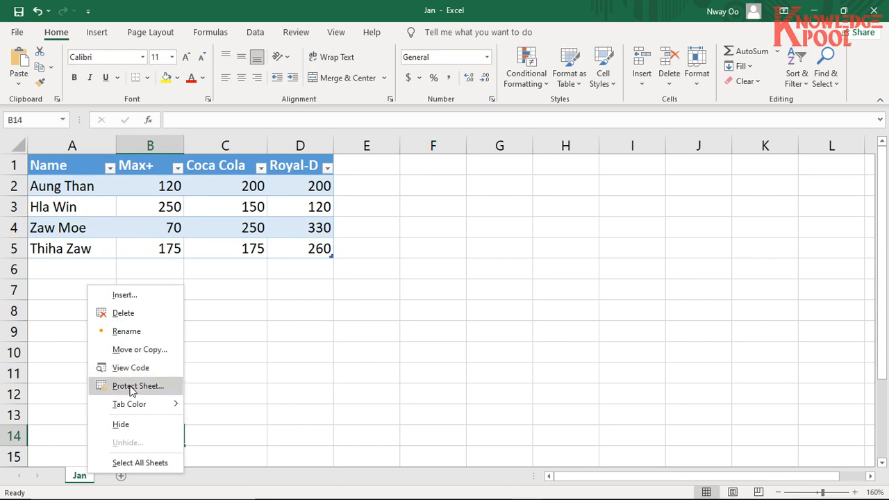
pyautogui.click(144, 350)
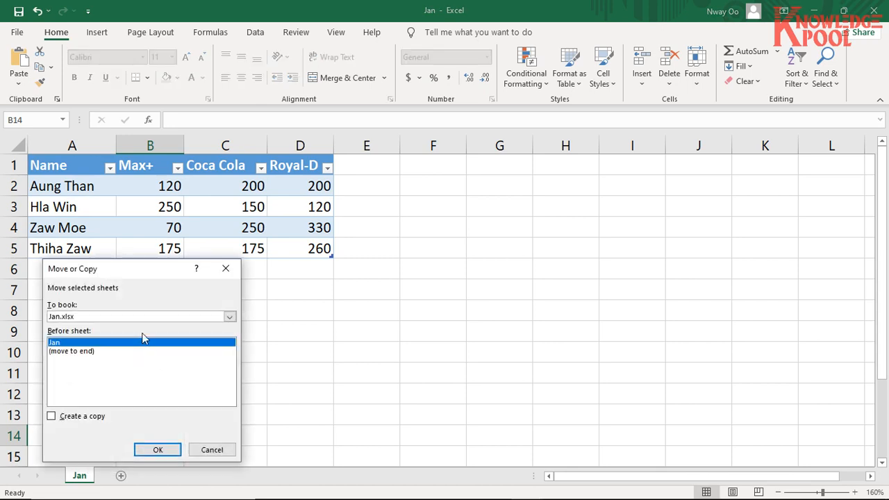
pyautogui.moveTo(147, 275); pyautogui.dragTo(155, 218)
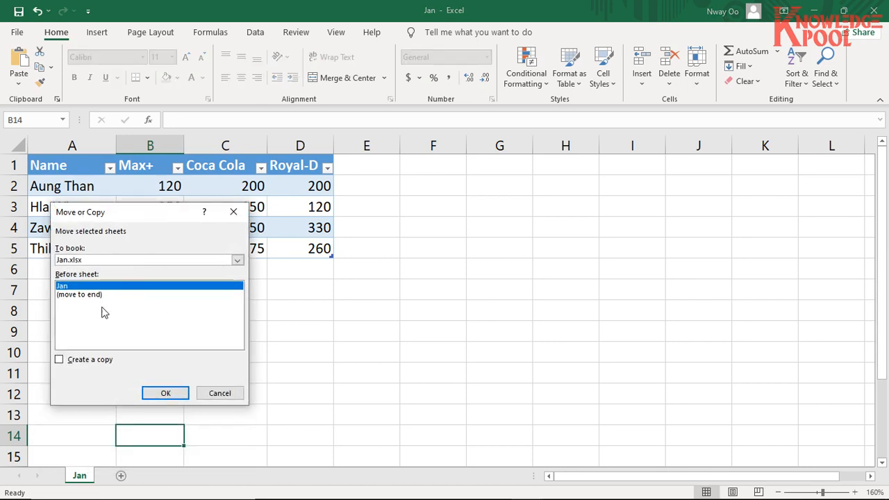
pyautogui.click(60, 360)
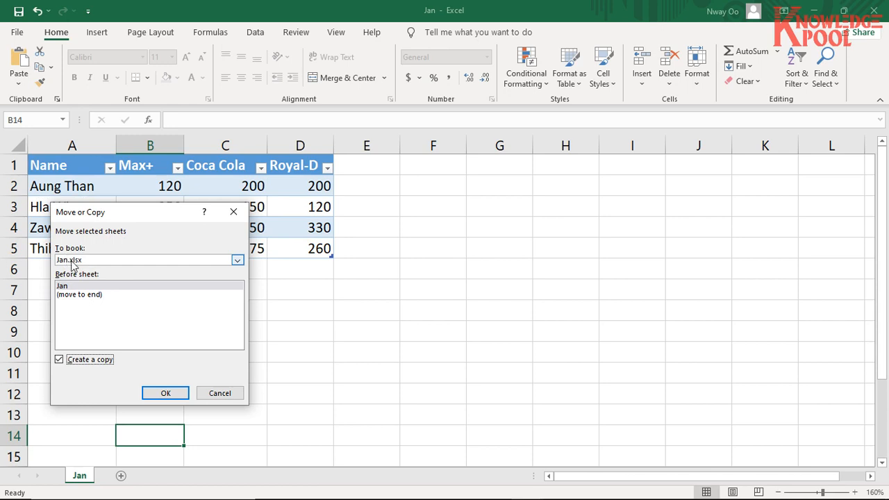
pyautogui.click(237, 260)
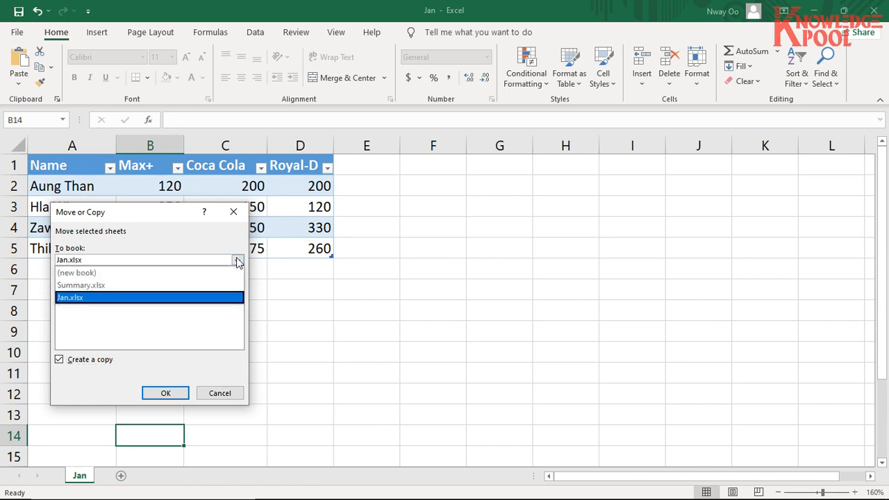
pyautogui.click(133, 287)
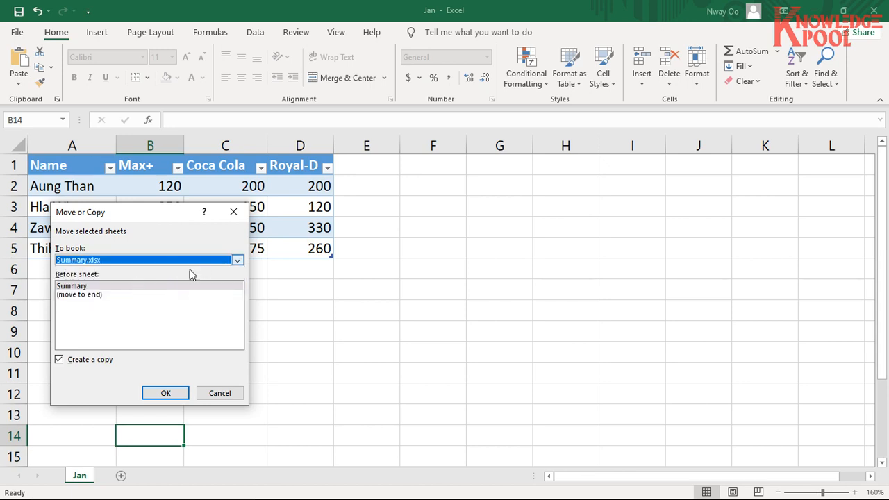
pyautogui.click(70, 287)
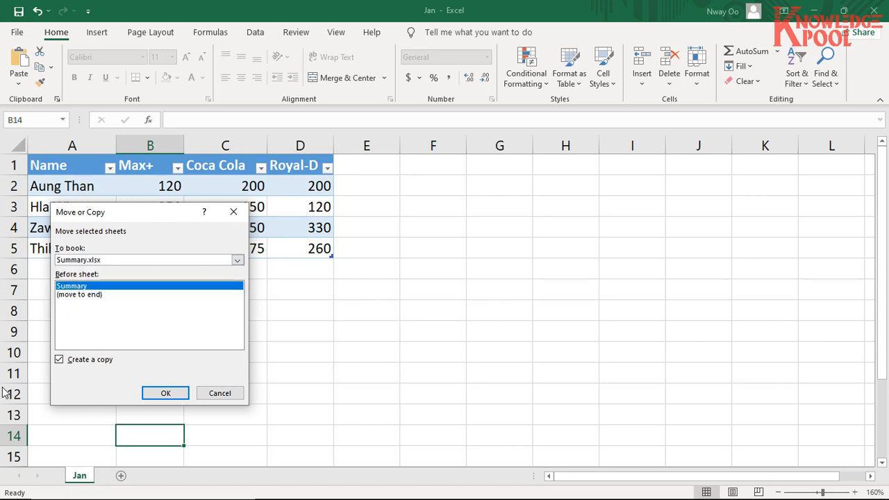
pyautogui.click(70, 295)
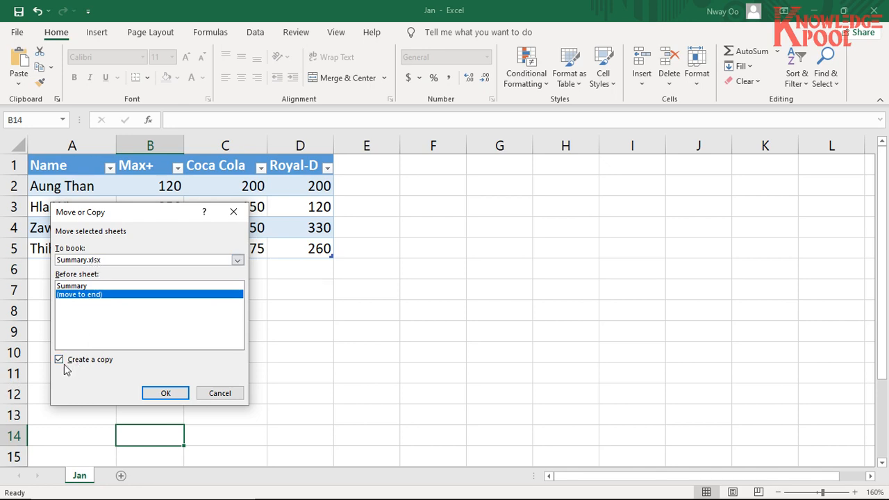
pyautogui.click(237, 262)
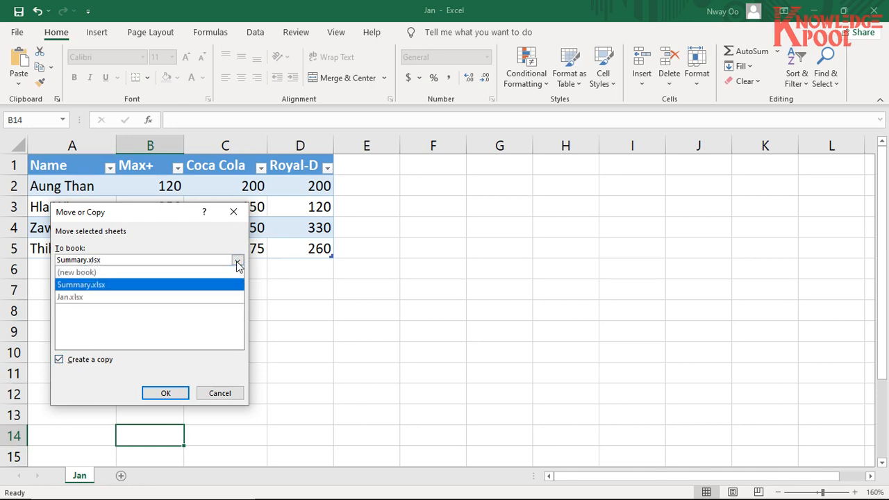
pyautogui.click(153, 292)
pyautogui.click(84, 295)
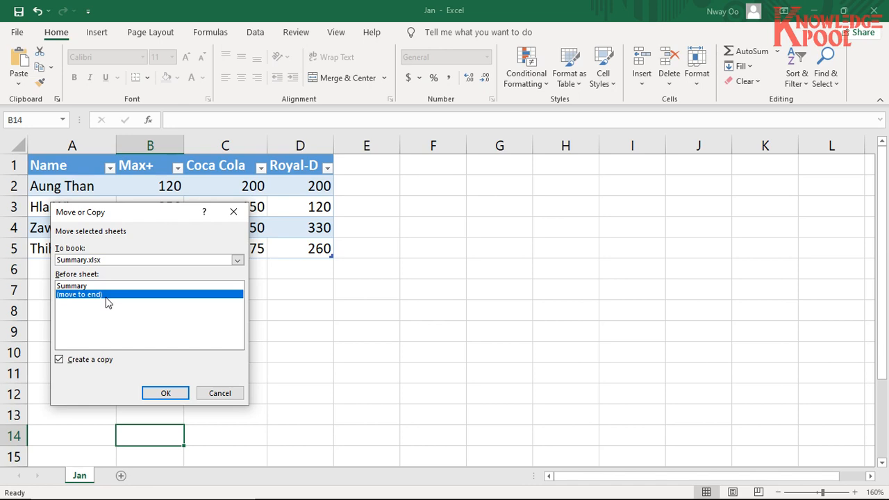
pyautogui.click(157, 392)
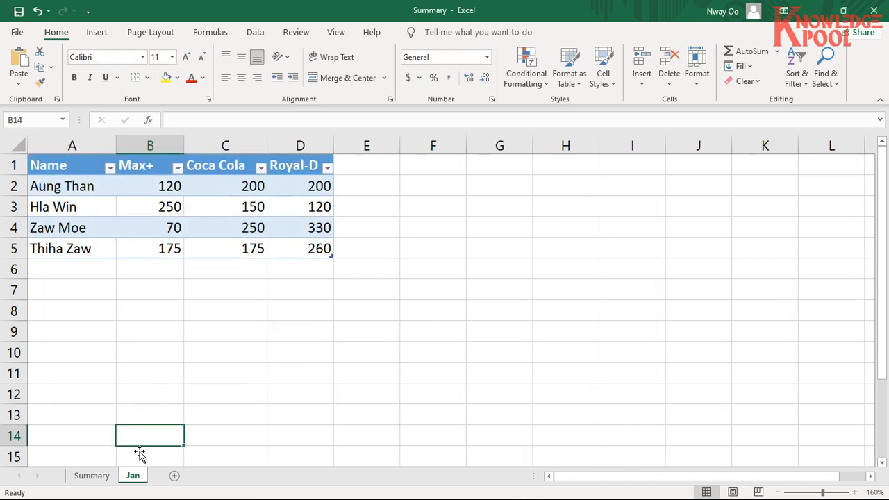
# - Close the original Jan workbook and check the copied Jan sheet in the Summary workbook
pyautogui.click(94, 478)
pyautogui.click(132, 475)
pyautogui.hotkey('alt', 'Tab')
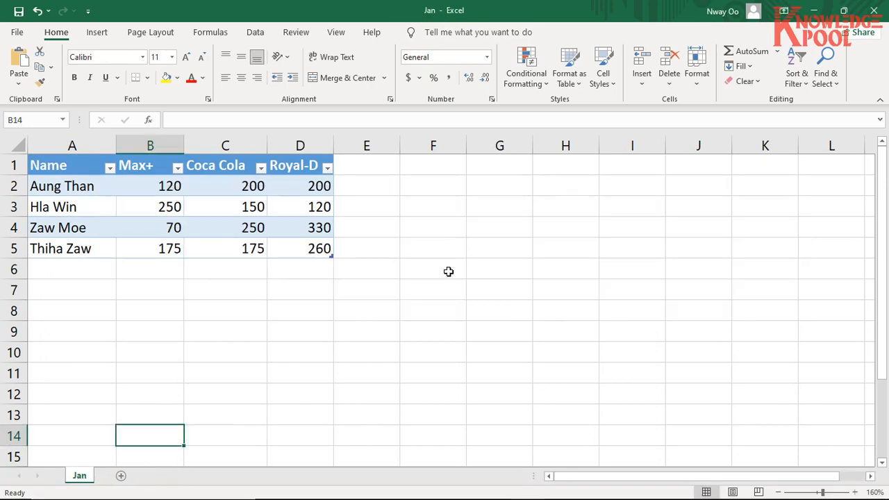
pyautogui.hotkey('alt', 'Tab')
pyautogui.hotkey('alt', 'Tab')
pyautogui.hotkey('alt', 'Tab')
pyautogui.hotkey('alt', 'Tab')
pyautogui.hotkey('alt', 'Tab')
pyautogui.hotkey('alt', 'Tab')
pyautogui.moveTo(531, 490)
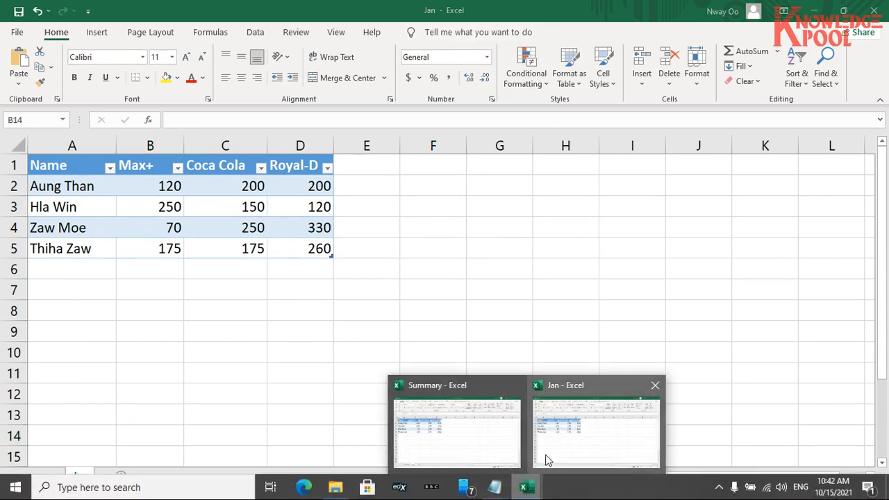
pyautogui.click(575, 405)
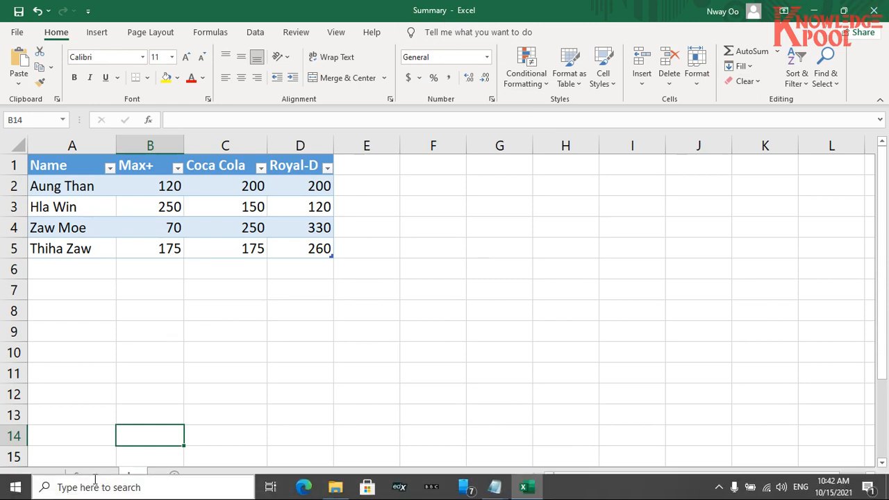
pyautogui.click(82, 475)
pyautogui.click(131, 476)
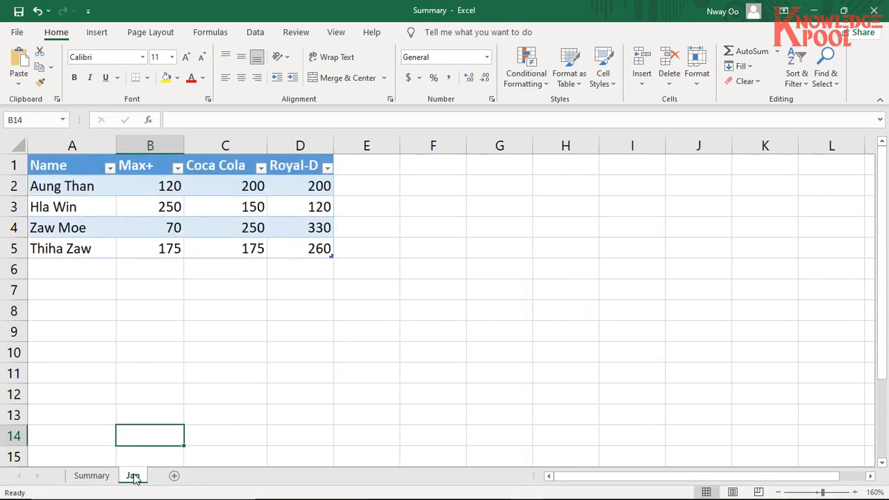
pyautogui.click(181, 269)
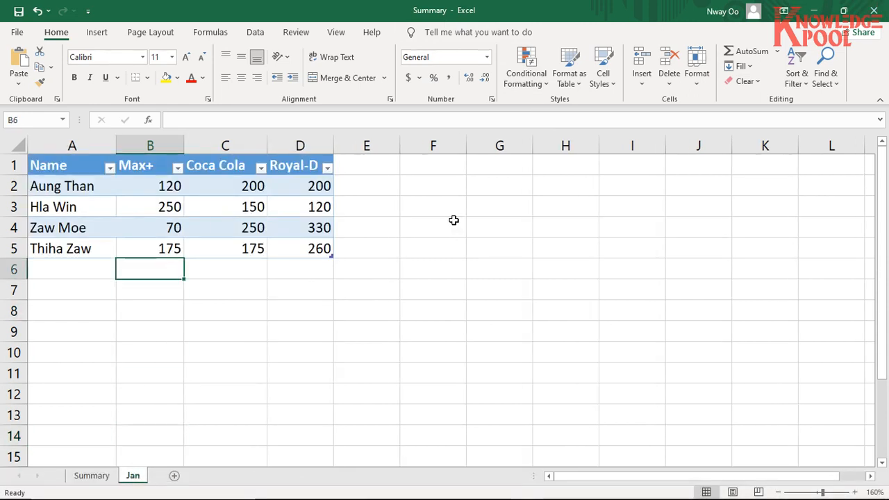
# - Minimize the Summary workbook and open the Feb workbook from the folder in File Explorer
pyautogui.click(814, 9)
pyautogui.doubleClick(143, 146)
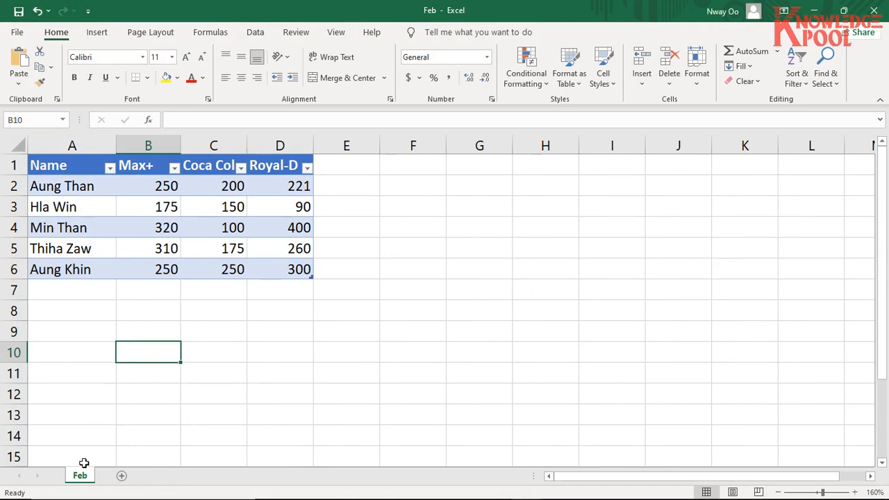
pyautogui.click(319, 240)
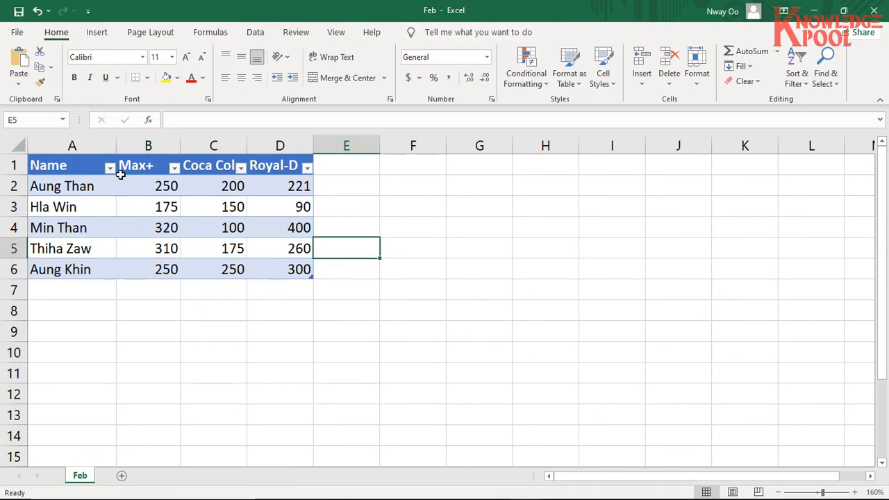
# - Copy the Feb sheet into the Summary.xlsx workbook, placing the copy at the end, after the Jan sheet
pyautogui.rightClick(80, 478)
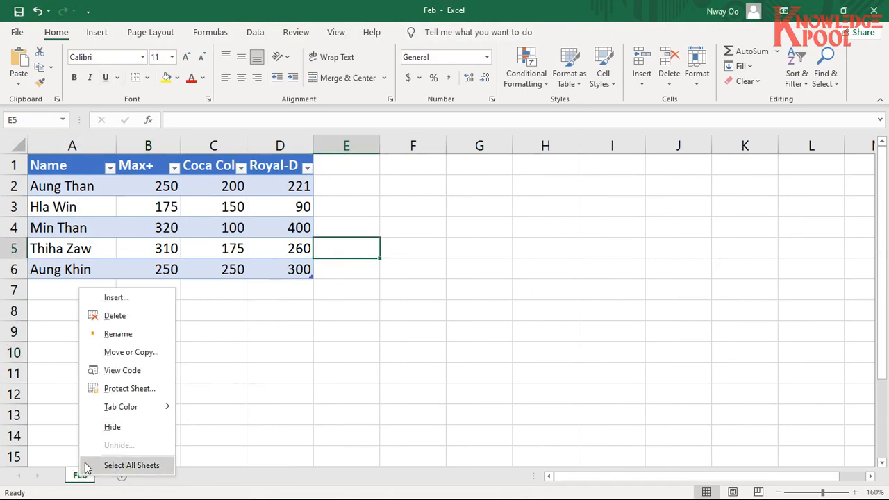
pyautogui.click(118, 352)
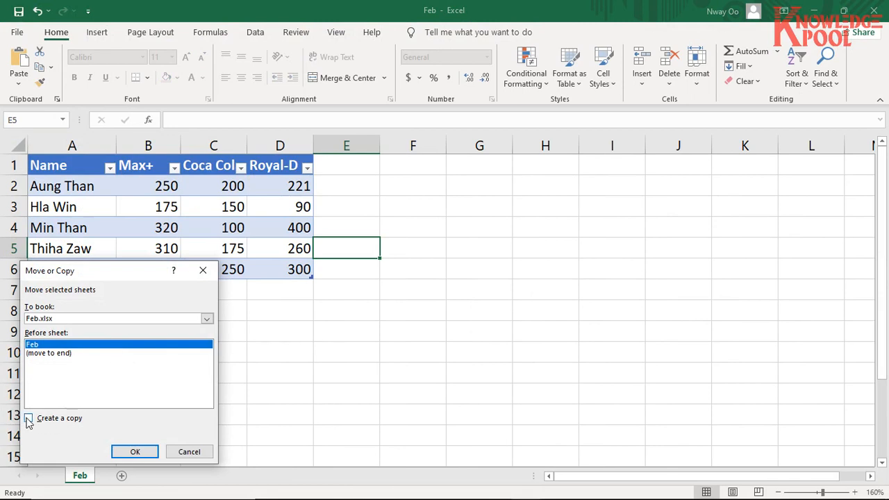
pyautogui.click(29, 419)
pyautogui.click(207, 320)
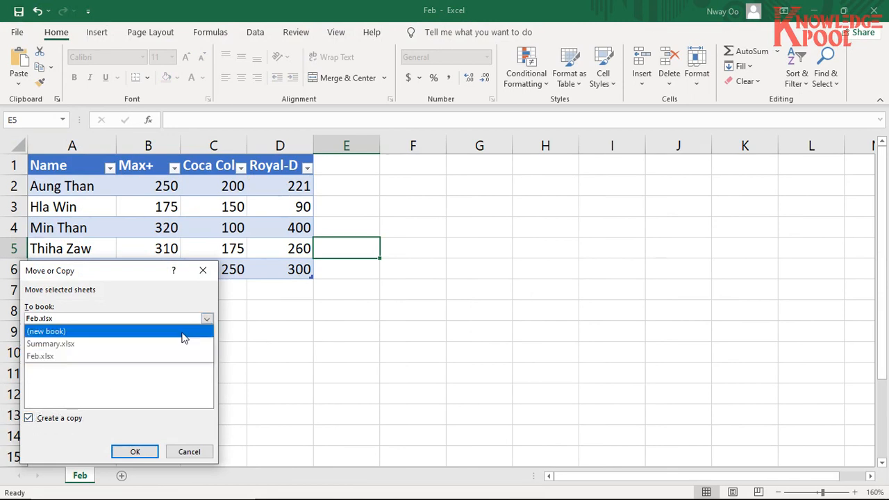
pyautogui.click(173, 346)
pyautogui.click(64, 362)
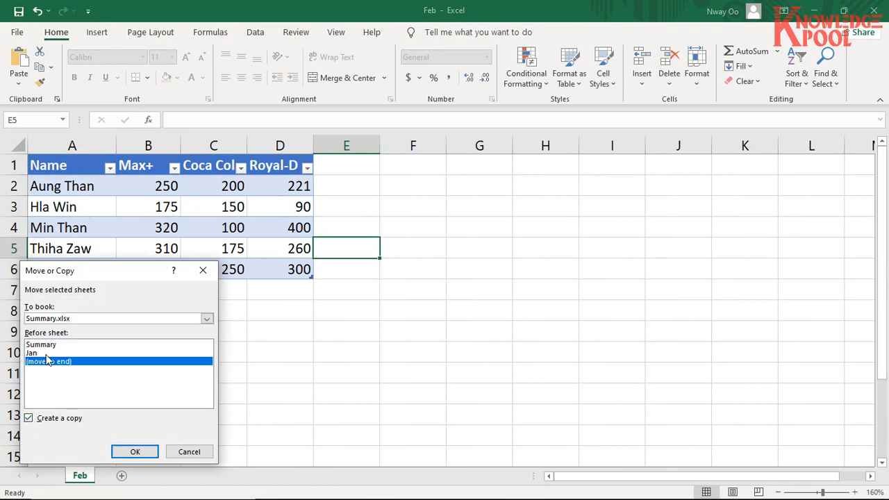
pyautogui.click(43, 345)
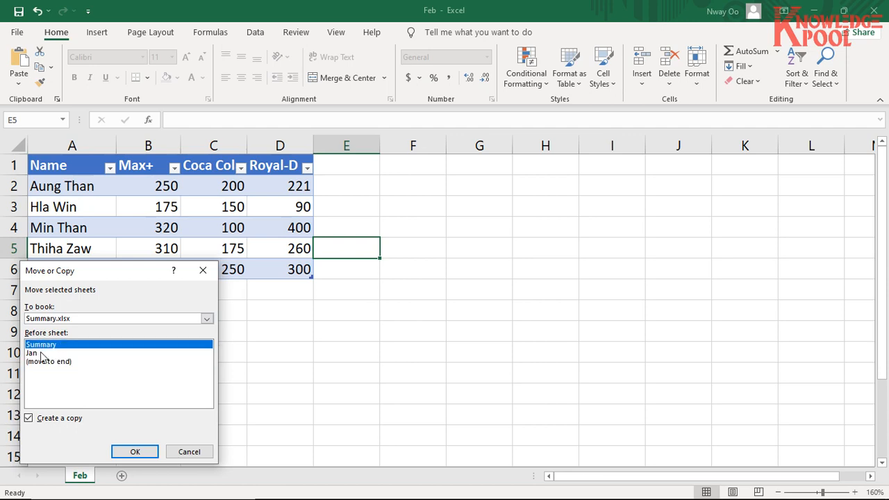
pyautogui.click(41, 354)
pyautogui.click(43, 362)
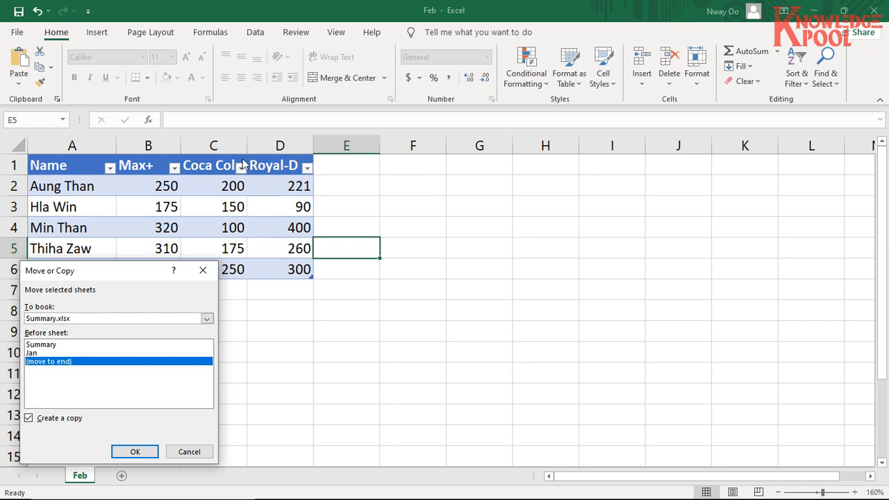
pyautogui.moveTo(147, 272); pyautogui.dragTo(338, 238)
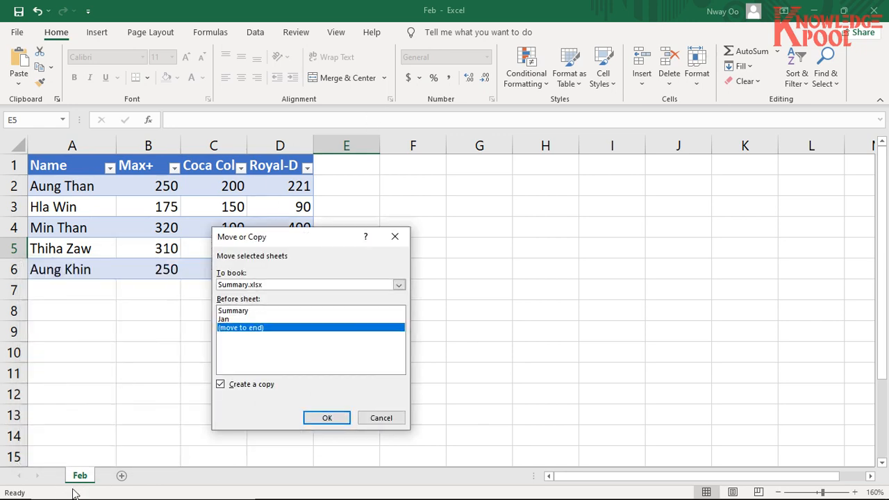
pyautogui.click(83, 479)
pyautogui.click(329, 418)
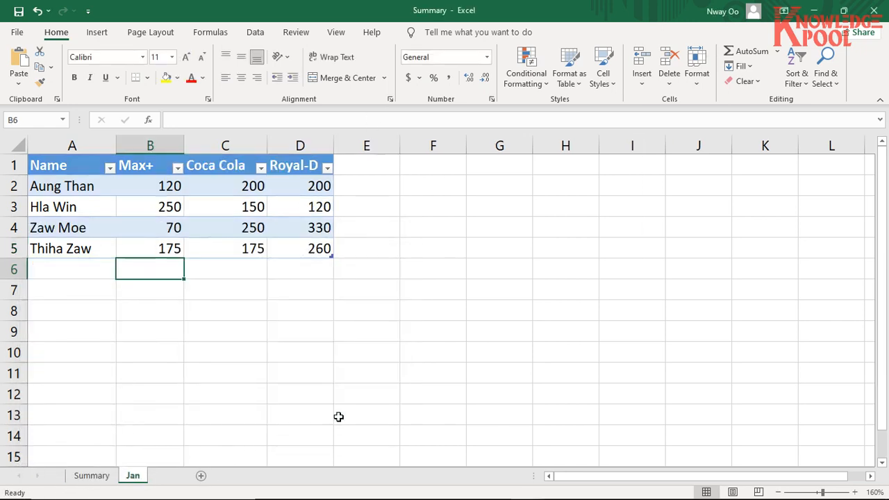
# - Review the Summary, Jan and Feb sheets in the Summary workbook and compare the two monthly tables
pyautogui.click(133, 477)
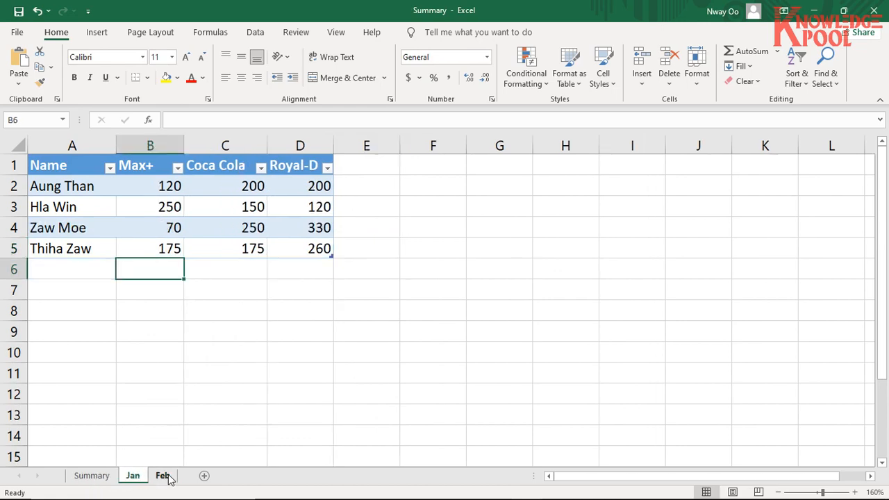
pyautogui.click(164, 477)
pyautogui.click(91, 476)
pyautogui.click(133, 476)
pyautogui.click(162, 476)
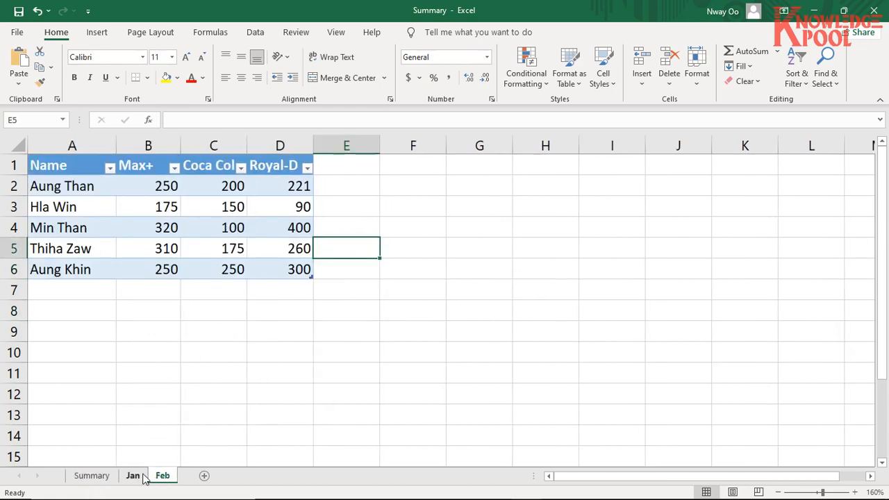
pyautogui.click(135, 476)
pyautogui.click(162, 477)
pyautogui.click(139, 477)
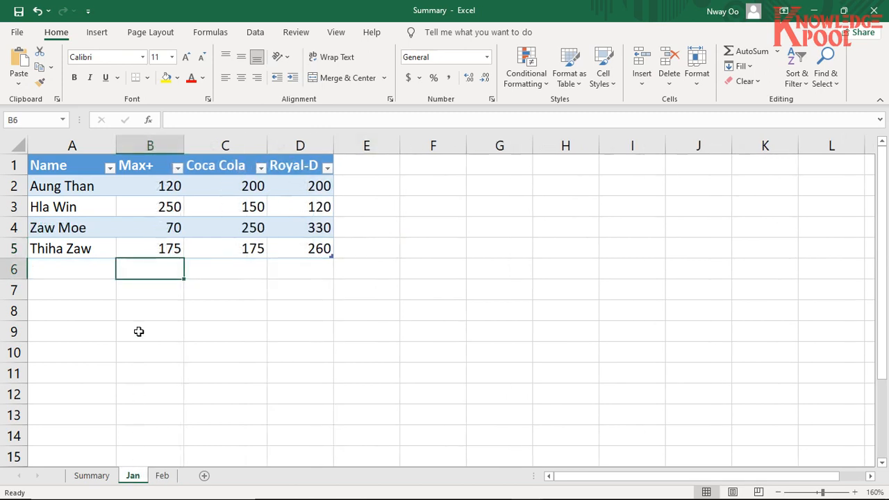
pyautogui.click(163, 476)
pyautogui.click(137, 476)
# - Compare the Name column entries in rows 3 and 4 between the Jan and Feb sheets
pyautogui.click(86, 207)
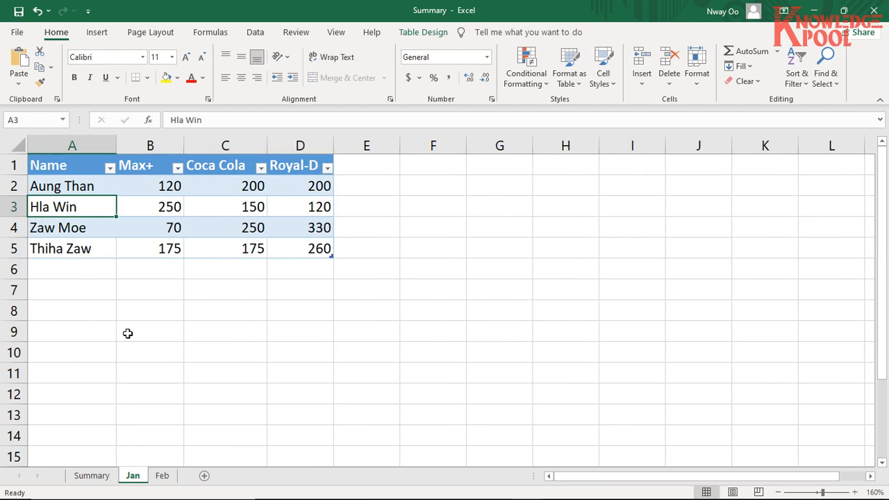
pyautogui.click(164, 476)
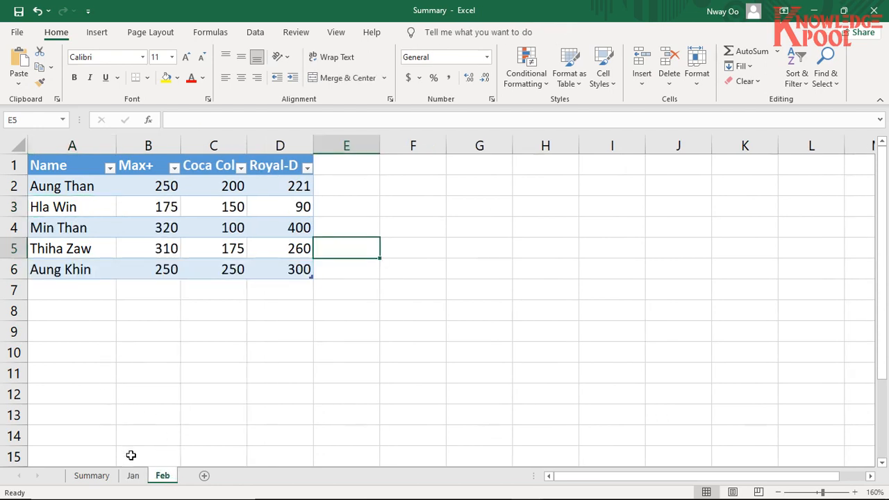
pyautogui.click(133, 477)
pyautogui.click(75, 230)
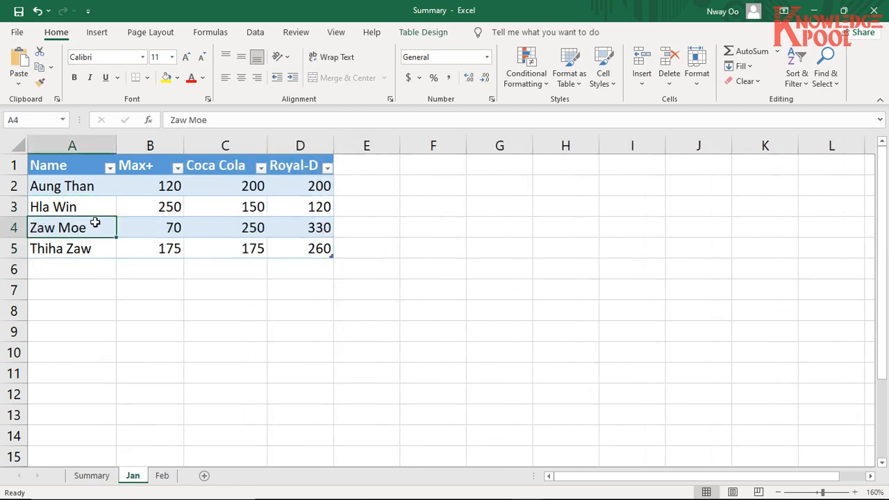
pyautogui.click(164, 478)
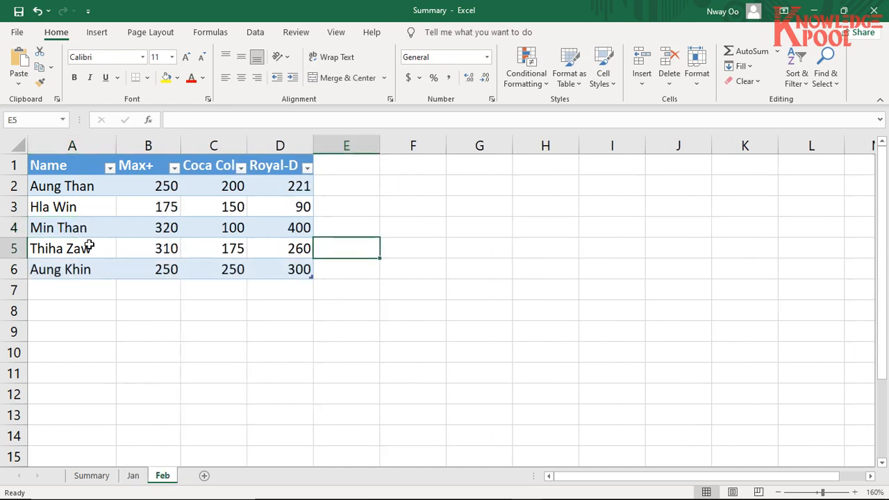
pyautogui.click(80, 228)
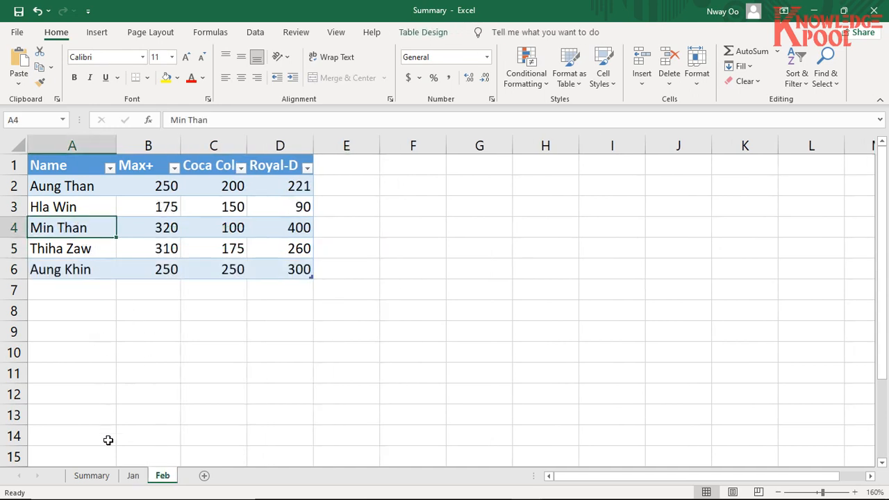
pyautogui.click(132, 476)
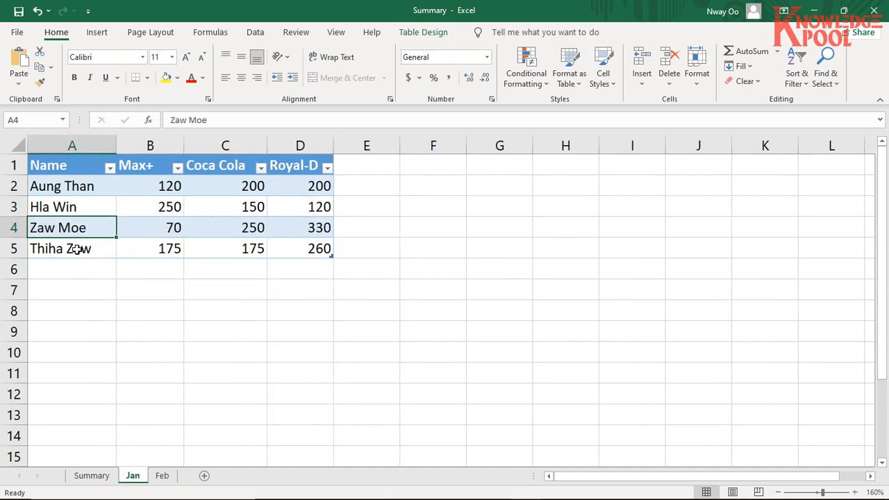
# - Compare the remaining Name column entries, from row 5 down, between the Jan and Feb sheets
pyautogui.click(165, 478)
pyautogui.click(82, 251)
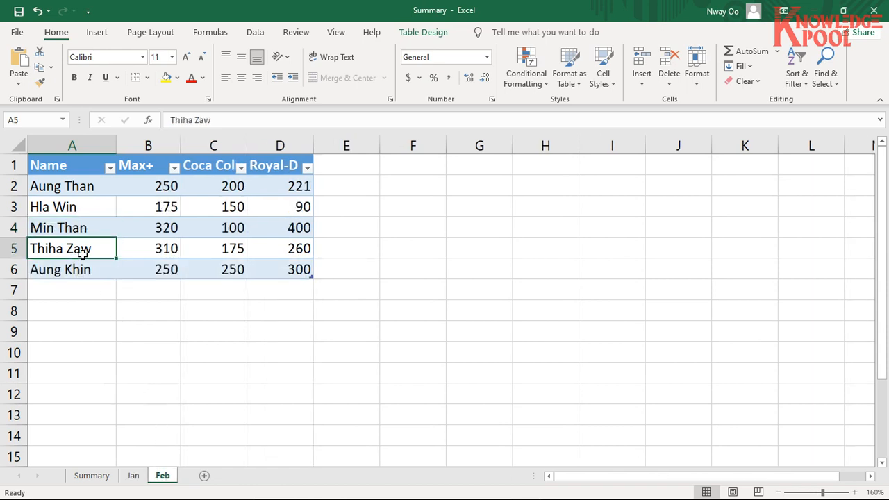
pyautogui.click(141, 476)
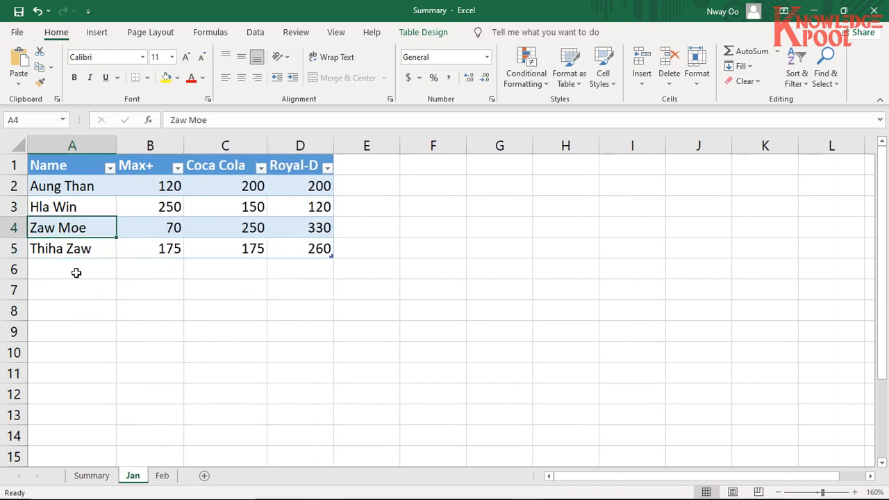
pyautogui.click(80, 251)
pyautogui.click(162, 476)
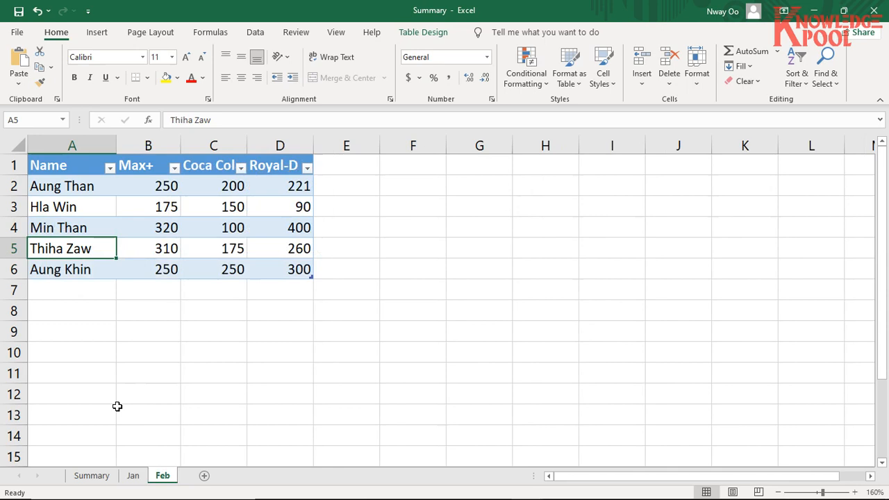
pyautogui.click(84, 281)
pyautogui.moveTo(73, 186); pyautogui.dragTo(93, 287)
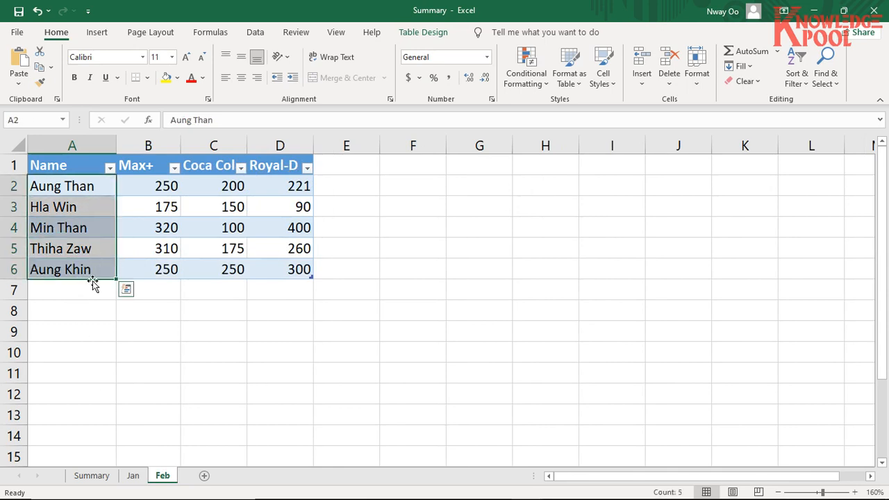
pyautogui.click(206, 243)
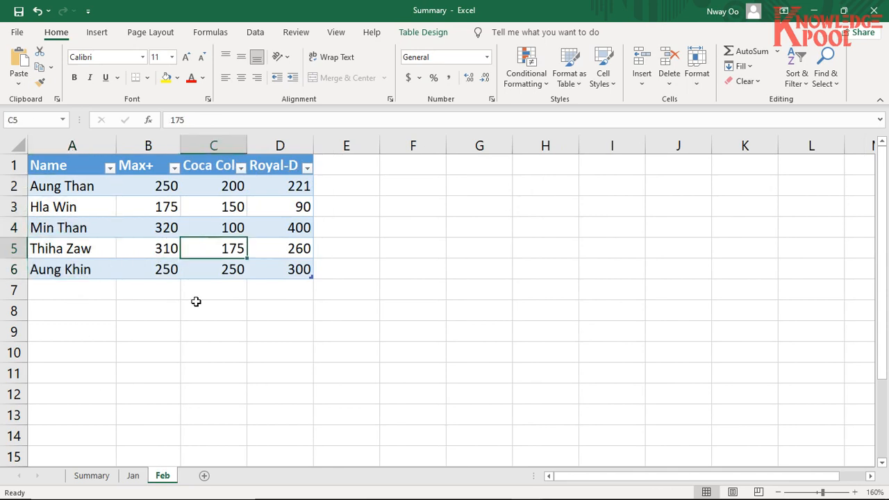
pyautogui.click(133, 475)
pyautogui.click(164, 476)
# - Close the Feb workbook and open the Mar workbook from the folder in File Explorer
pyautogui.hotkey('alt', 'Tab')
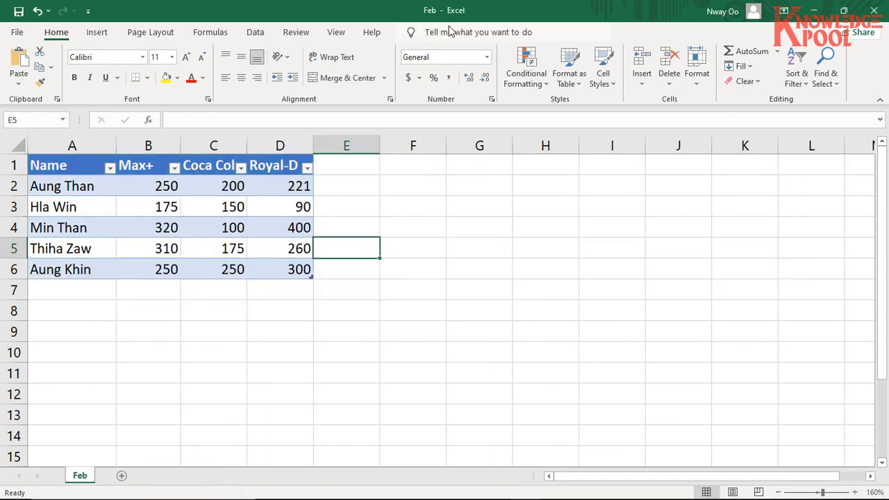
pyautogui.hotkey('alt', 'Tab')
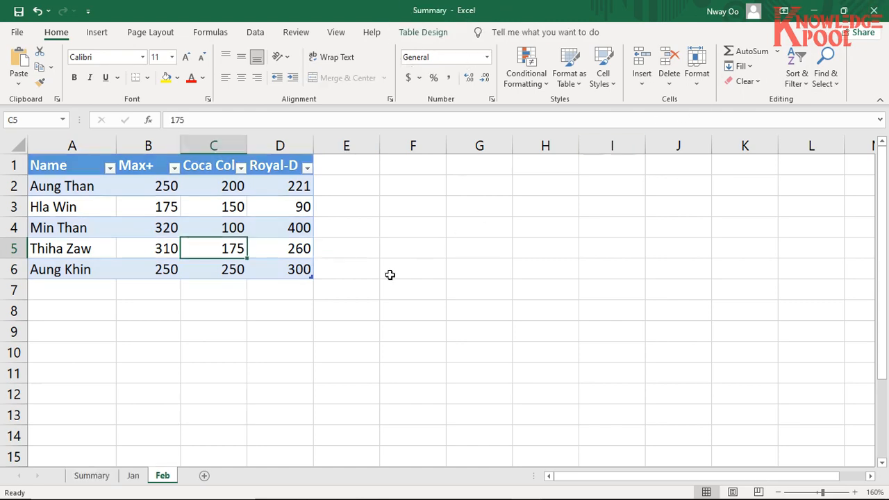
pyautogui.hotkey('alt', 'Tab')
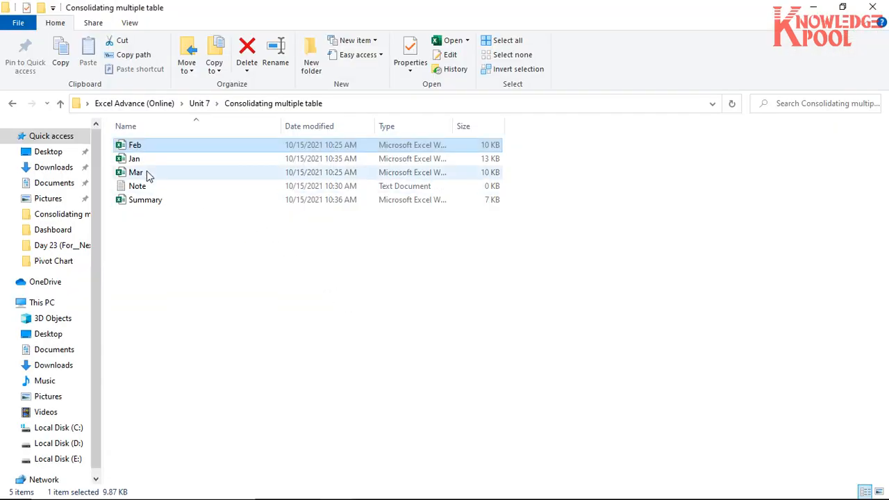
pyautogui.click(147, 174)
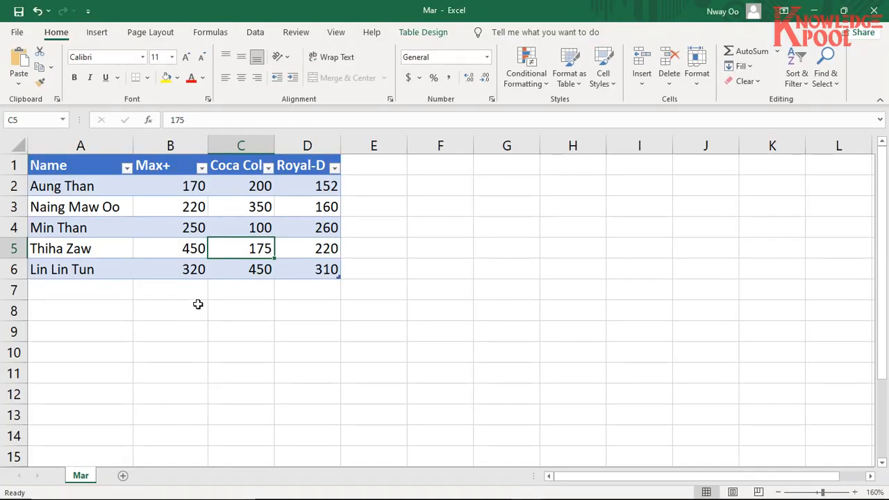
# - Copy the Mar sheet into the Summary.xlsx workbook, placing the copy at the end, after the Feb sheet
pyautogui.press('alt')
pyautogui.press('Escape')
pyautogui.press('Down')
pyautogui.press('Down')
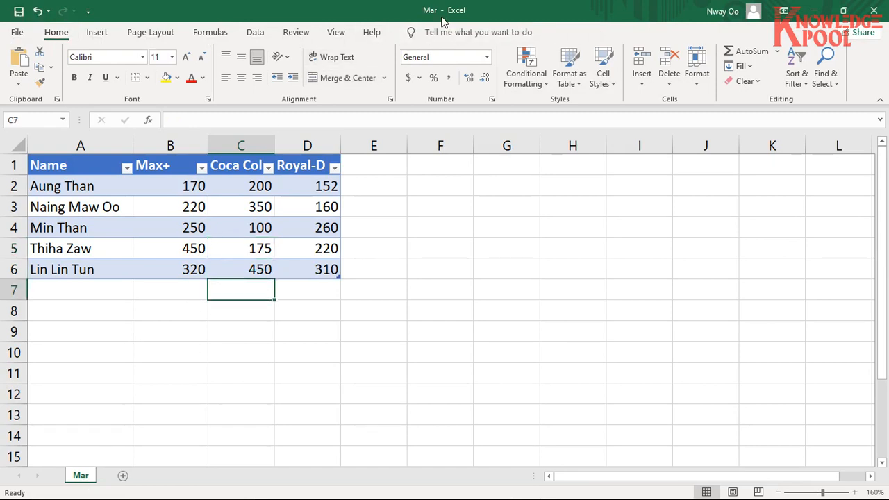
pyautogui.press('ctrl')
pyautogui.rightClick(88, 481)
pyautogui.click(123, 356)
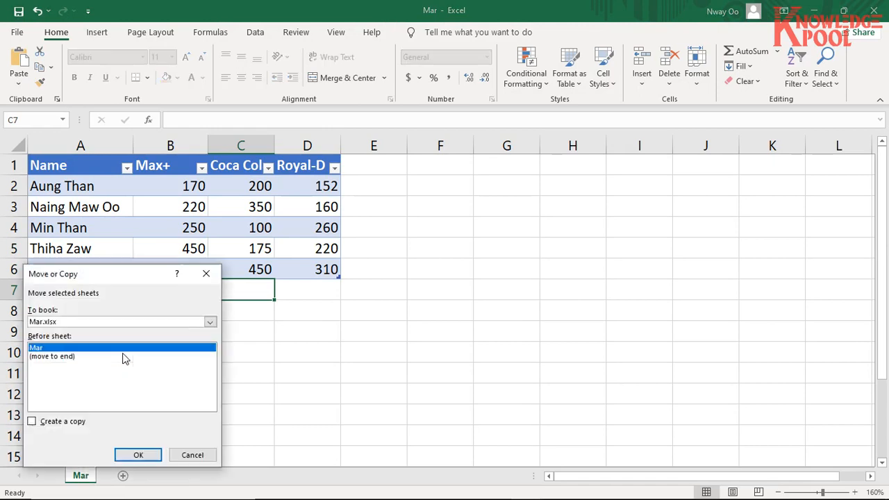
pyautogui.click(32, 422)
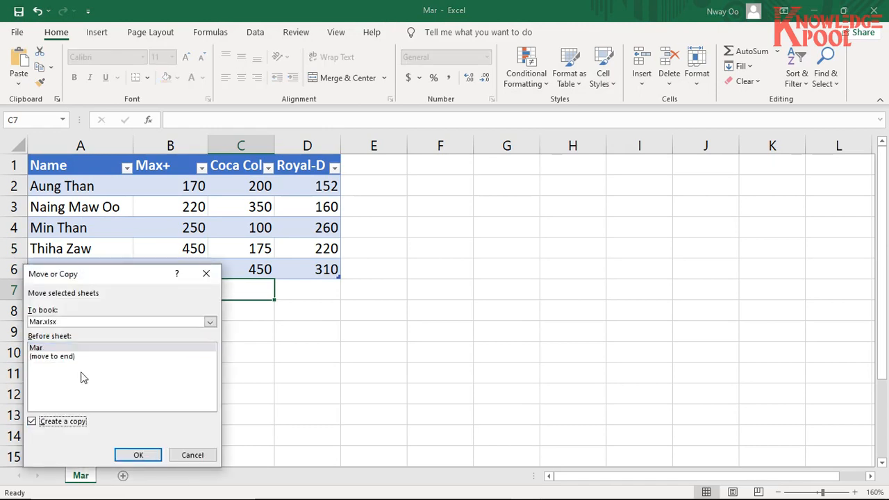
pyautogui.click(210, 322)
pyautogui.click(178, 347)
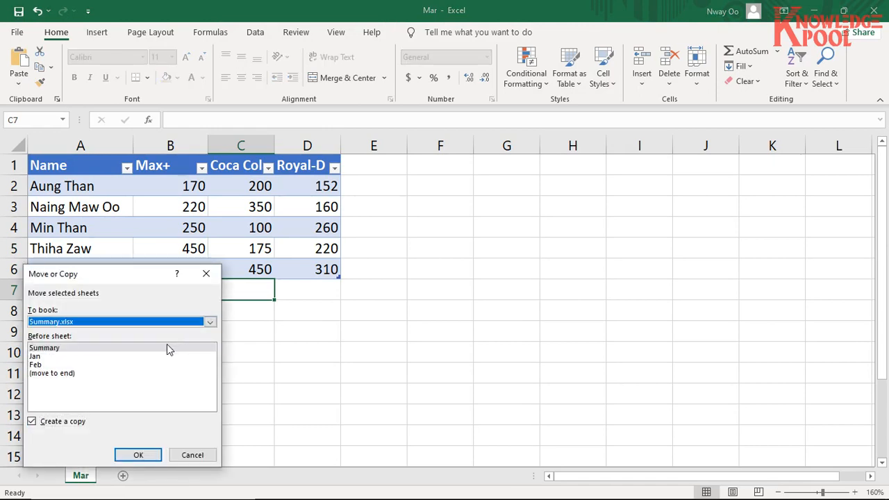
pyautogui.click(99, 373)
pyautogui.click(135, 455)
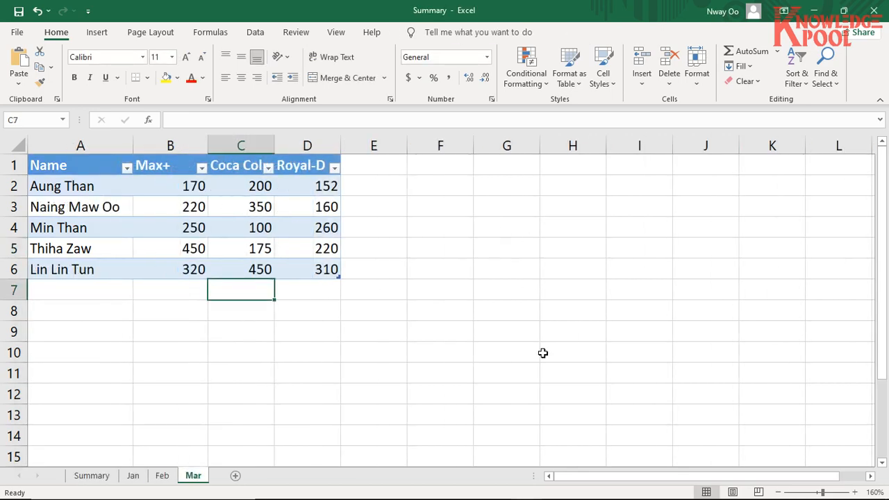
# - Close the Mar workbook, leaving the Summary workbook open
pyautogui.moveTo(553, 495)
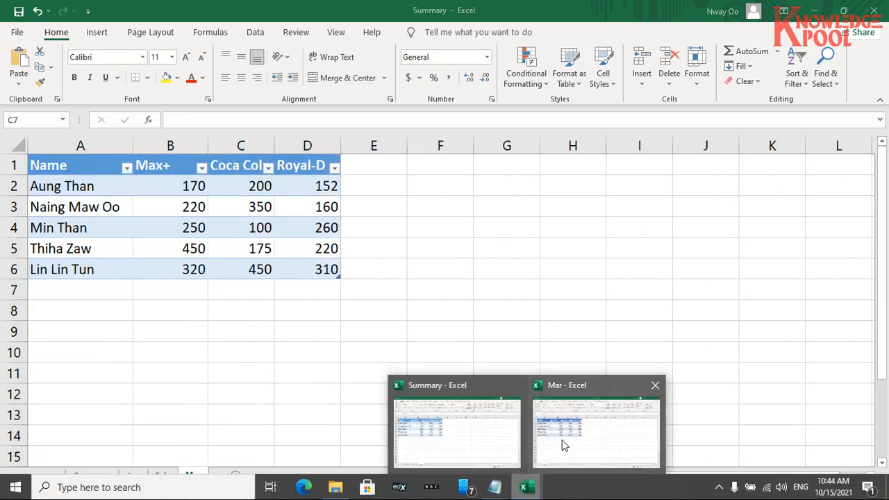
pyautogui.click(566, 427)
pyautogui.click(875, 12)
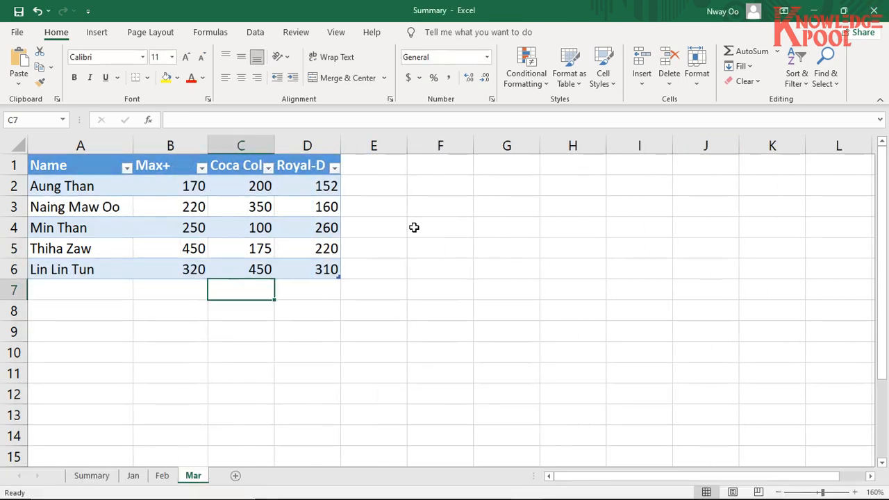
# - Review the Jan, Feb, Mar and Summary sheets of the Summary workbook one after another
pyautogui.click(135, 476)
pyautogui.click(159, 477)
pyautogui.click(191, 478)
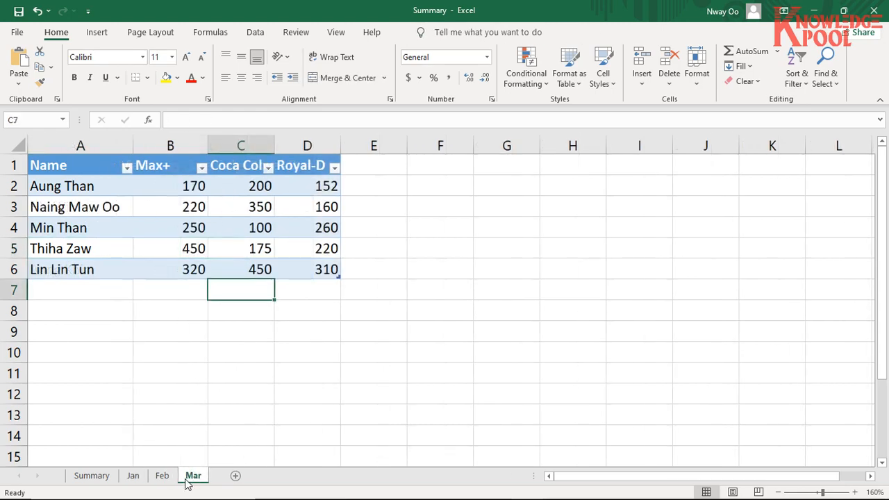
pyautogui.click(97, 480)
pyautogui.click(144, 478)
pyautogui.click(164, 479)
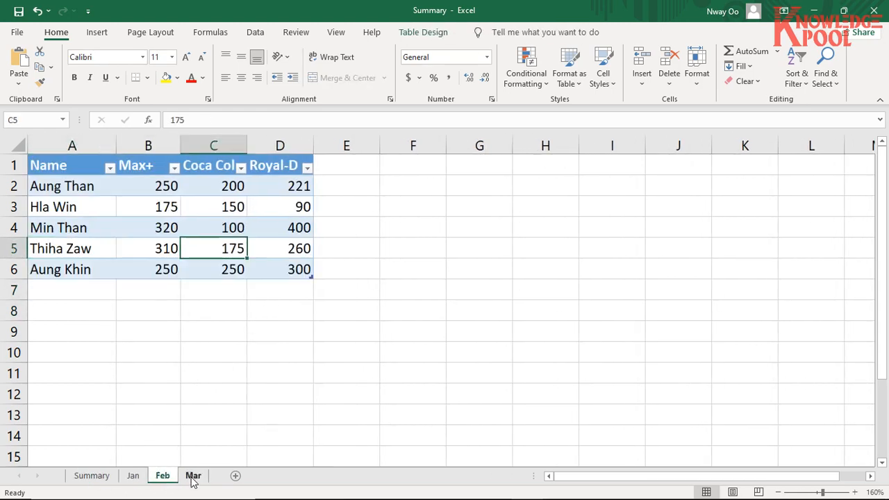
pyautogui.click(192, 479)
pyautogui.click(158, 478)
pyautogui.click(139, 477)
pyautogui.click(82, 476)
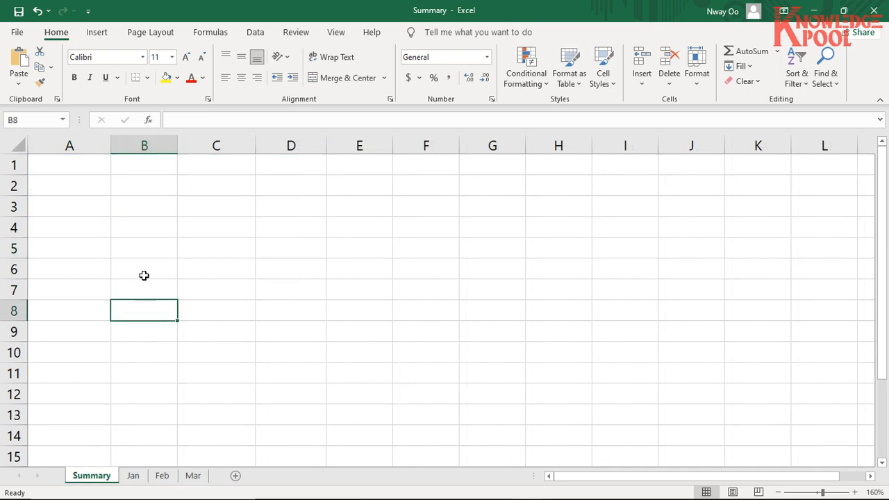
# - Select cell A1 on the Summary sheet as the starting cell and recheck the monthly tables on the Jan, Feb and Mar sheets
pyautogui.click(79, 171)
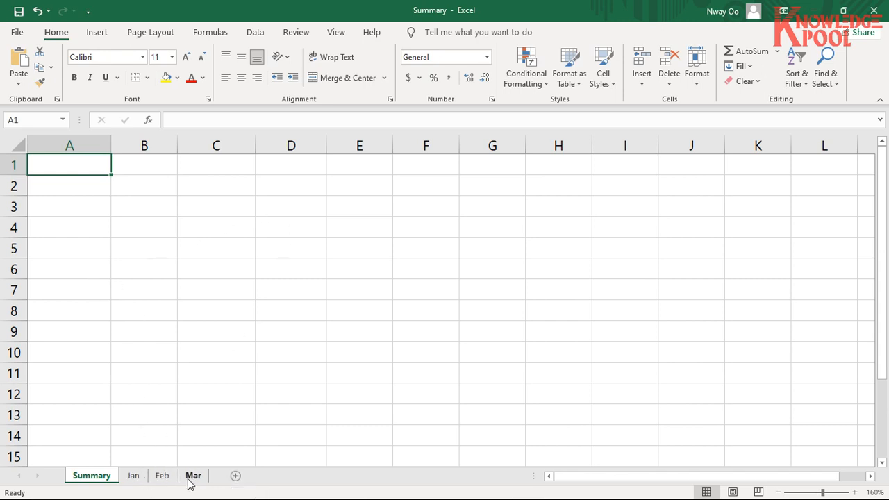
pyautogui.click(141, 479)
pyautogui.click(194, 476)
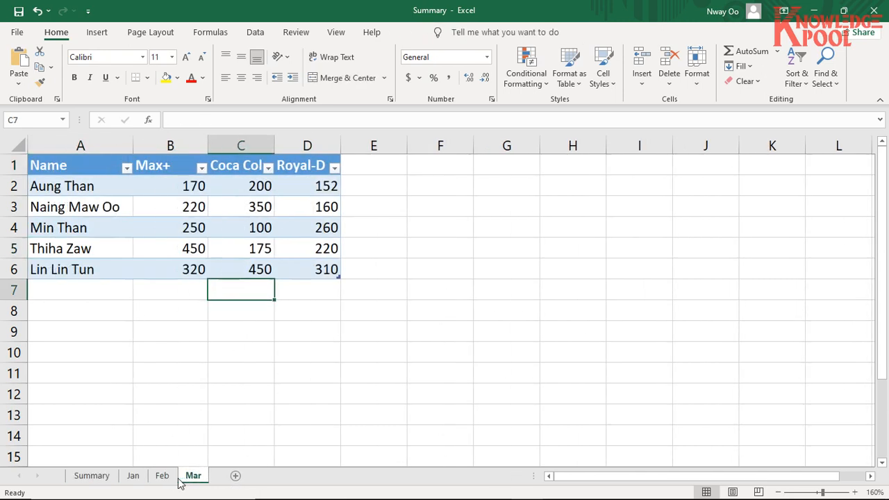
pyautogui.click(135, 478)
pyautogui.moveTo(179, 188); pyautogui.dragTo(258, 183)
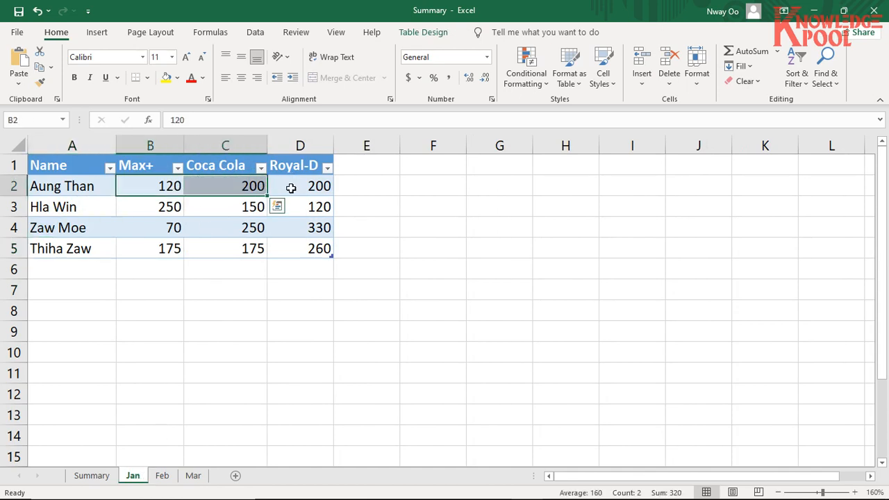
pyautogui.click(174, 479)
pyautogui.click(192, 476)
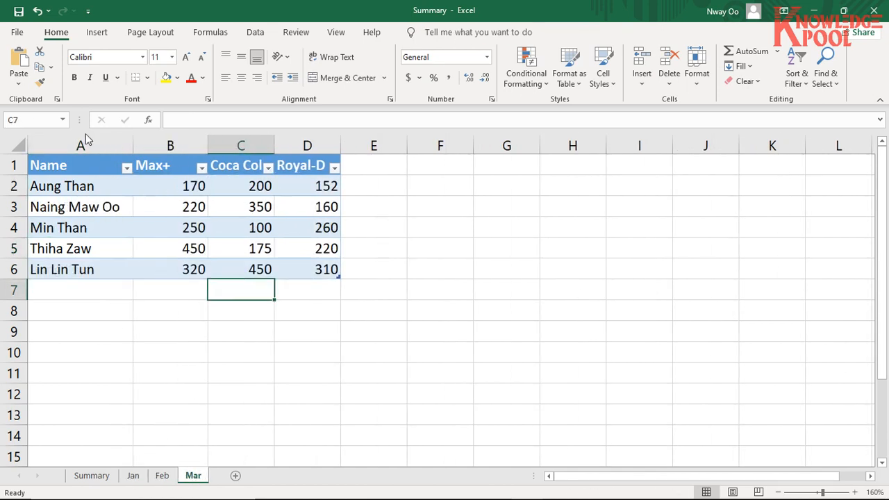
pyautogui.click(132, 475)
pyautogui.click(91, 476)
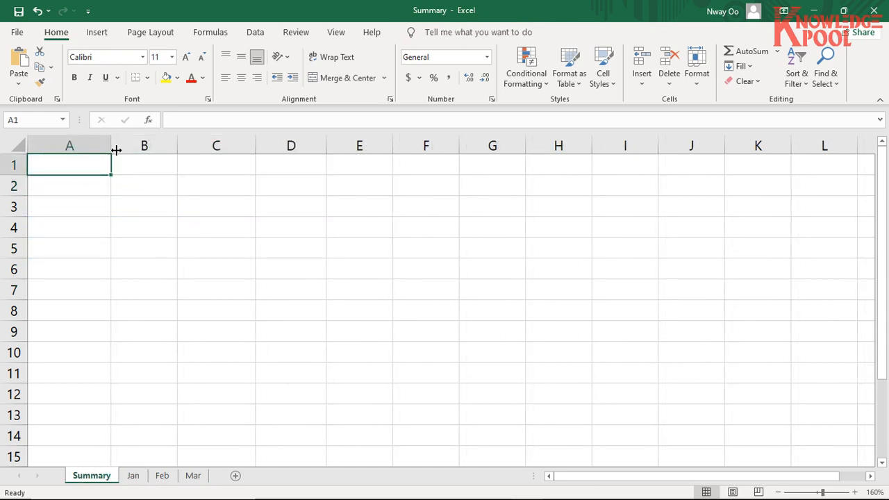
# - Switch to Notepad, close the empty untitled window and start a ">>" line below the definition in the Note file
pyautogui.click(257, 32)
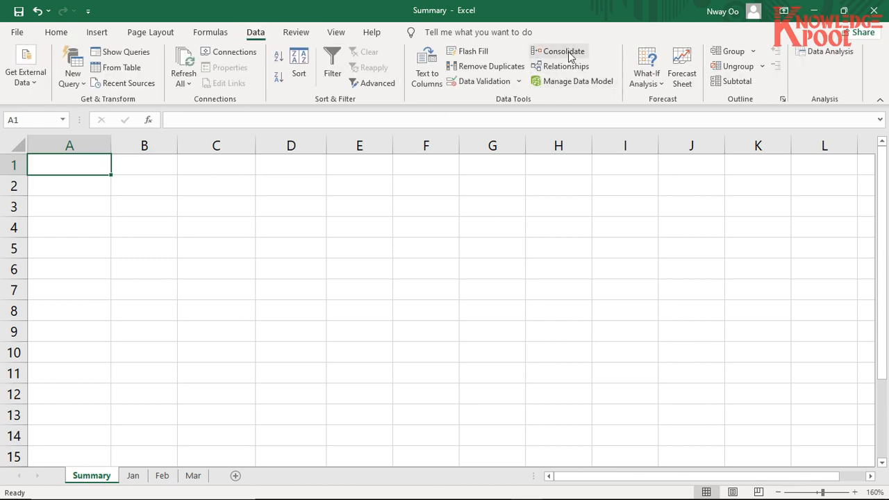
pyautogui.hotkey('alt', 'Tab')
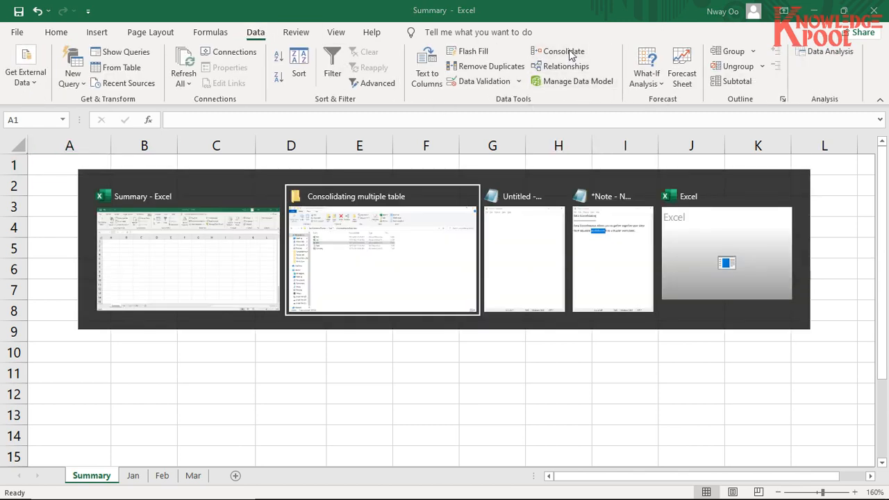
pyautogui.hotkey('alt', 'Tab')
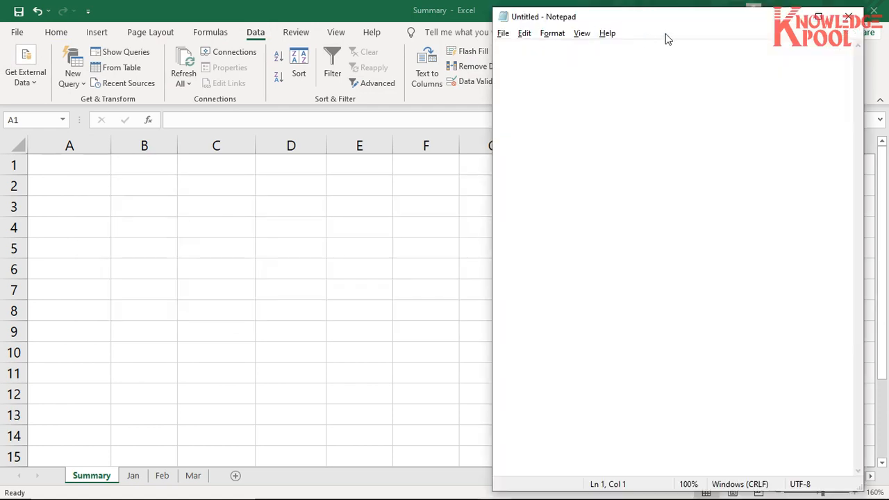
pyautogui.click(848, 16)
pyautogui.hotkey('alt', 'Tab')
pyautogui.hotkey('alt', 'Tab')
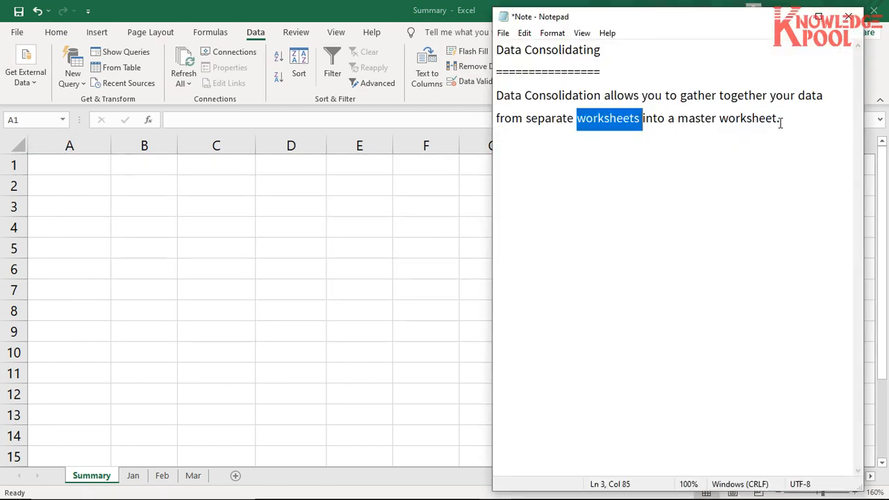
pyautogui.click(792, 121)
pyautogui.press('Return')
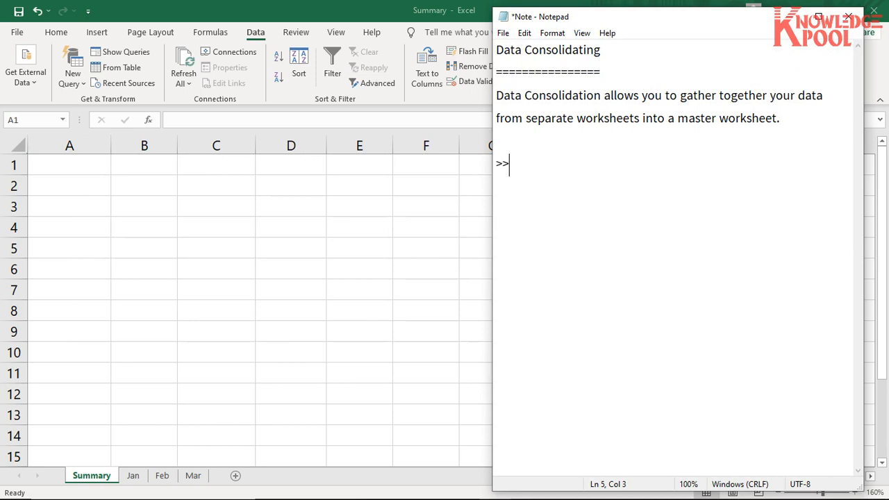
# - Write the command path "Data\Data Tools\Consolidate" after ">>" in the Note file, checking each part against Excel
pyautogui.hotkey('alt', 'Tab')
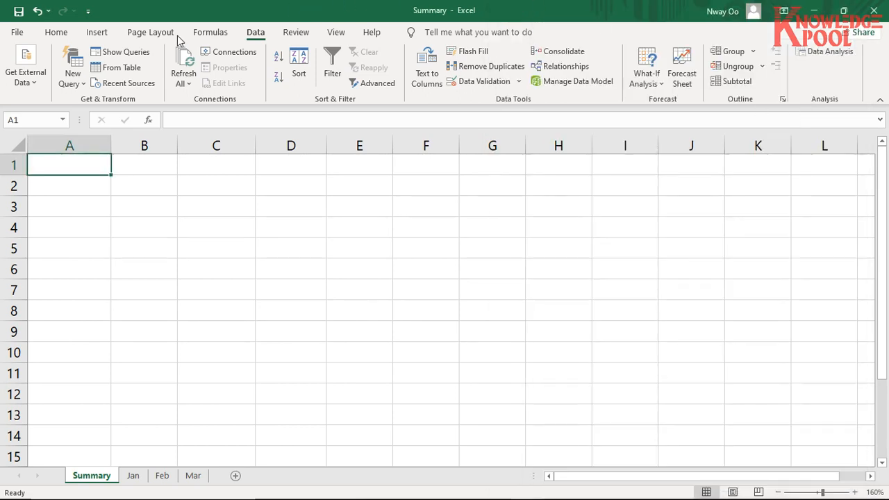
pyautogui.click(55, 32)
pyautogui.click(97, 32)
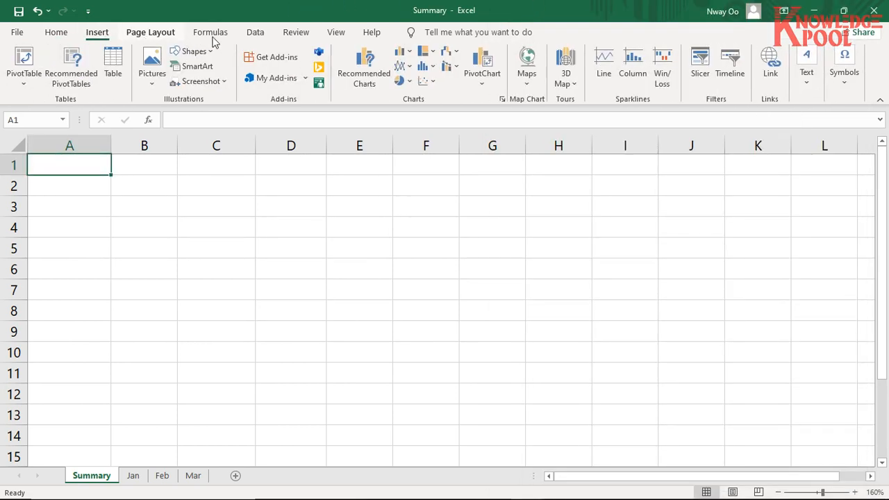
pyautogui.click(256, 32)
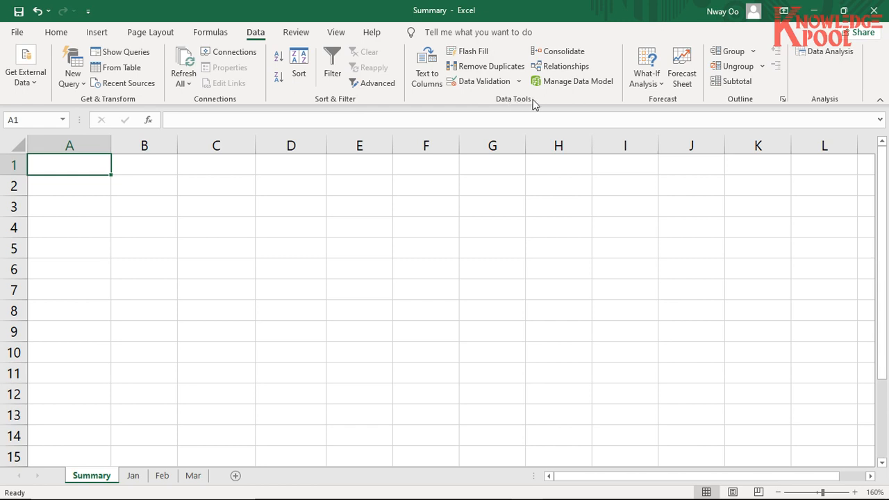
pyautogui.hotkey('alt', 'Tab')
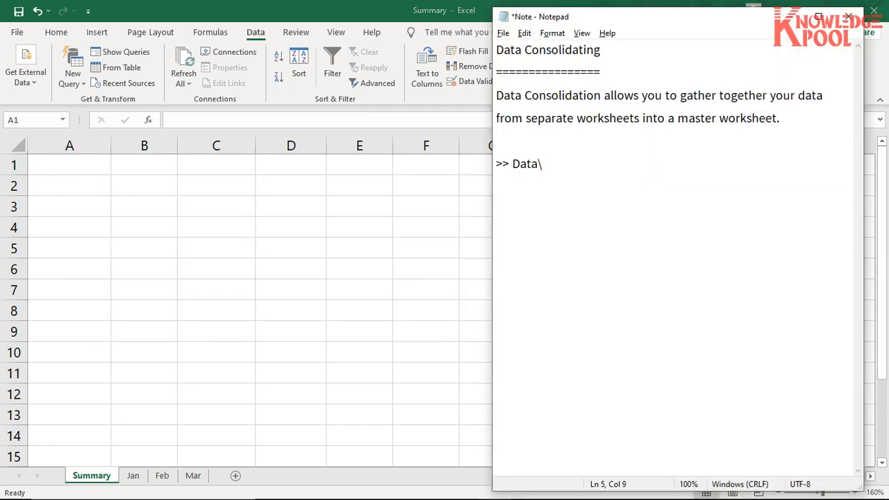
pyautogui.write('Data Tools\\')
pyautogui.hotkey('alt', 'Tab')
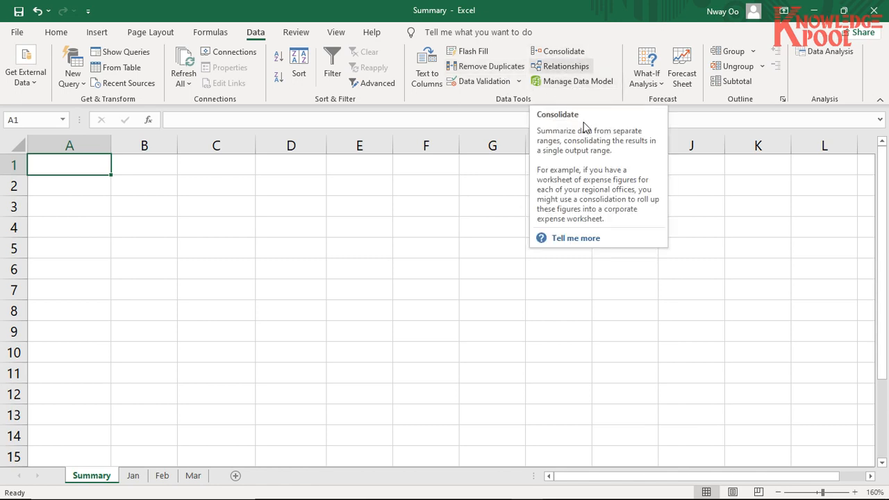
pyautogui.hotkey('alt', 'Tab')
pyautogui.write('Con')
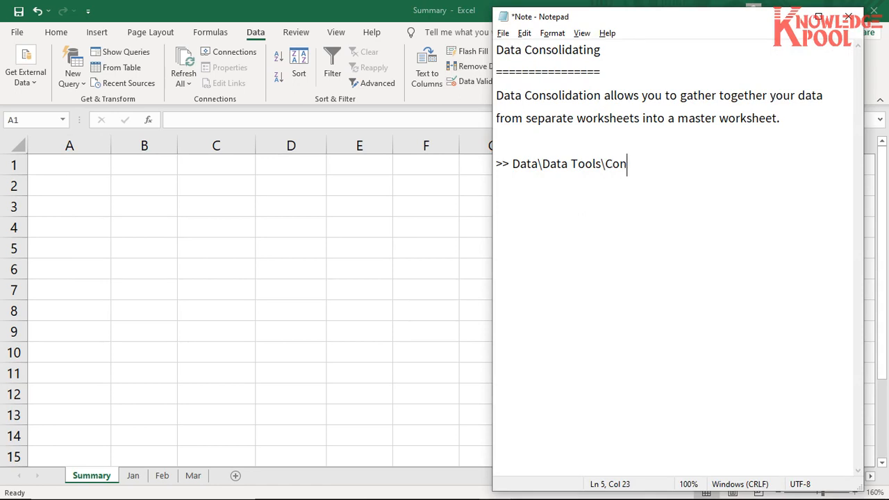
pyautogui.write('solidate')
# - Switch back to Excel and start a Consolidate at cell A1 of the Summary sheet with the Sum function
pyautogui.hotkey('alt', 'Tab')
pyautogui.click(133, 475)
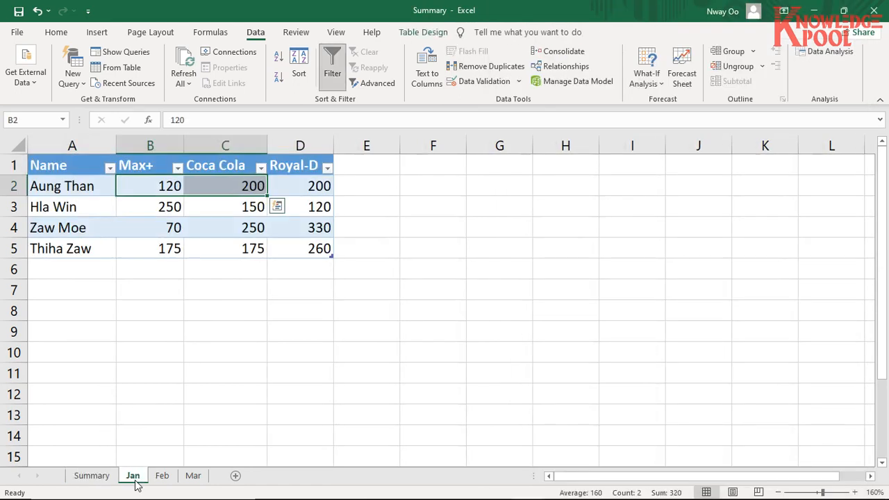
pyautogui.click(93, 476)
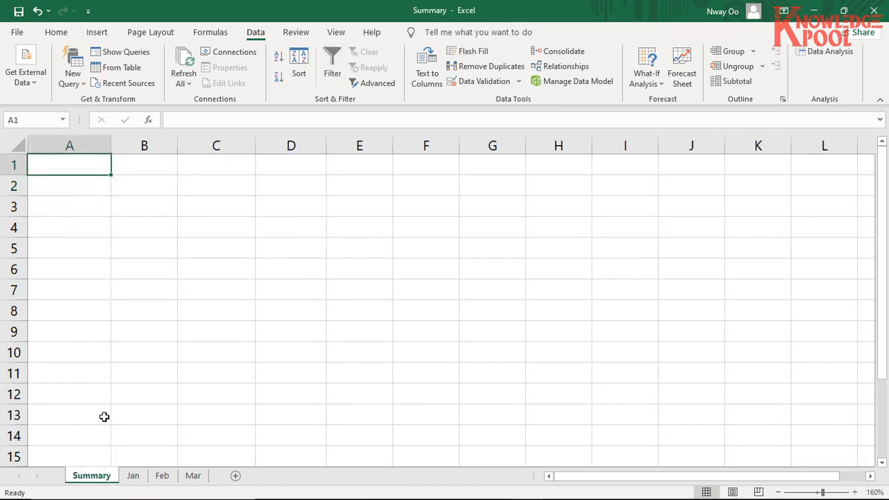
pyautogui.click(76, 162)
pyautogui.click(569, 53)
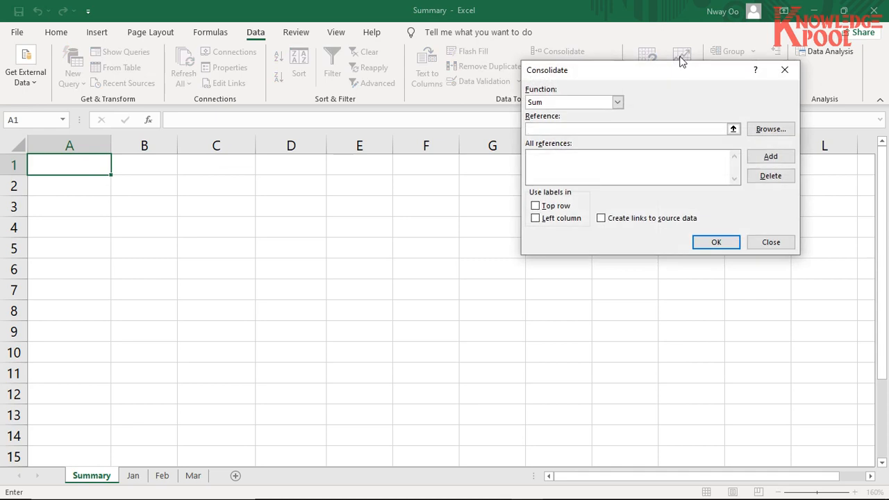
pyautogui.moveTo(675, 68); pyautogui.dragTo(643, 72)
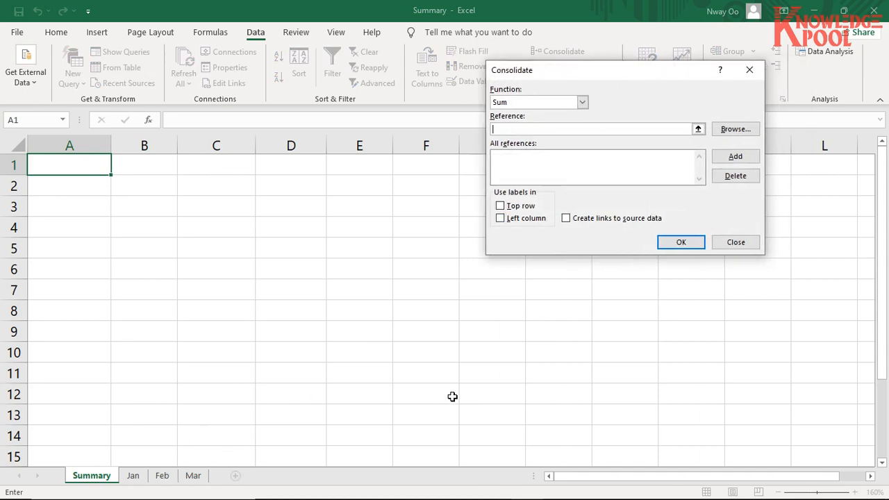
pyautogui.click(582, 103)
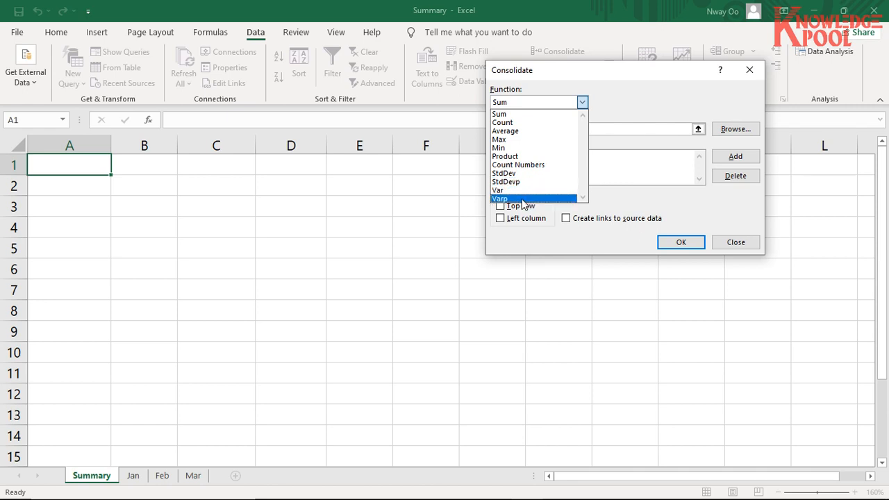
pyautogui.click(546, 116)
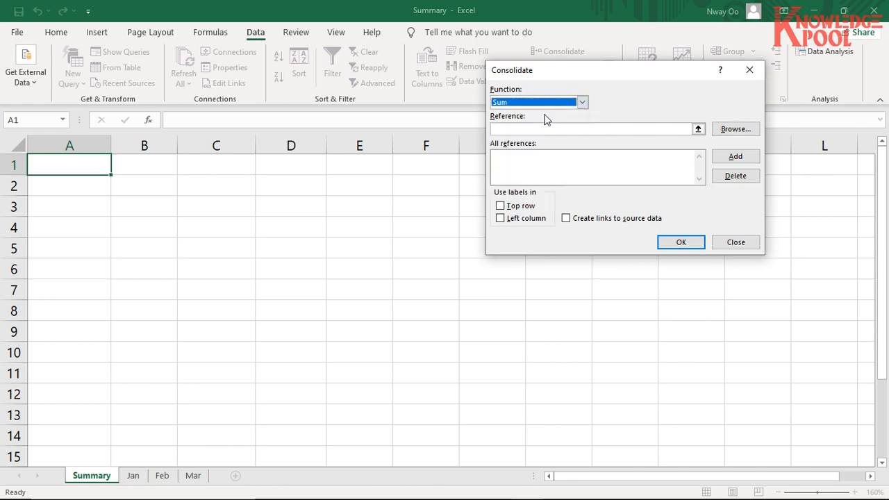
# - Add the Jan sheet's table, range A1:D5, to the consolidation references
pyautogui.click(503, 130)
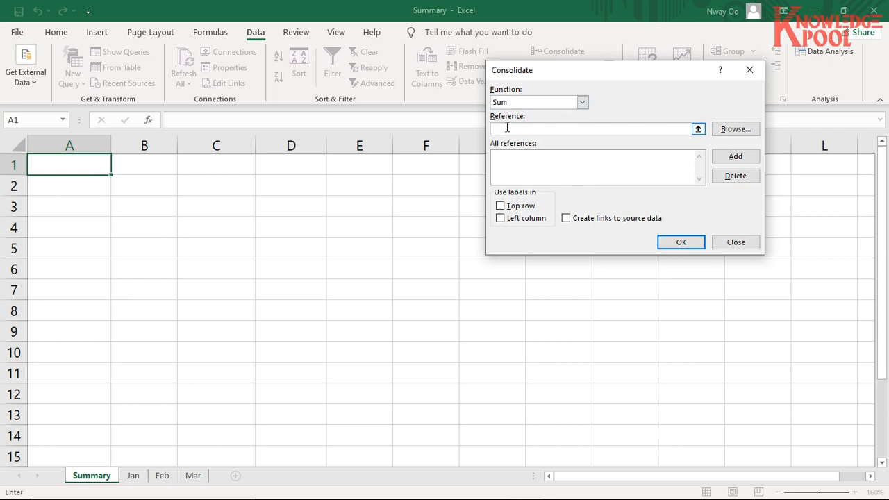
pyautogui.click(133, 477)
pyautogui.moveTo(88, 165); pyautogui.dragTo(295, 248)
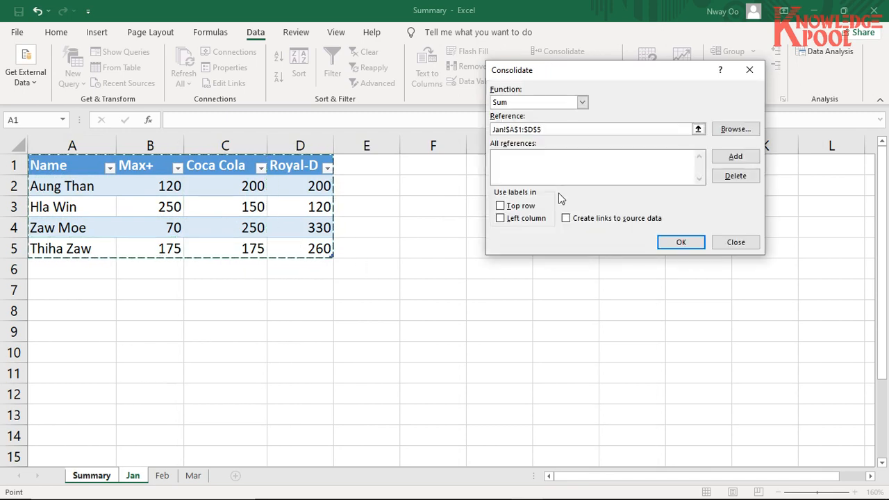
pyautogui.click(736, 157)
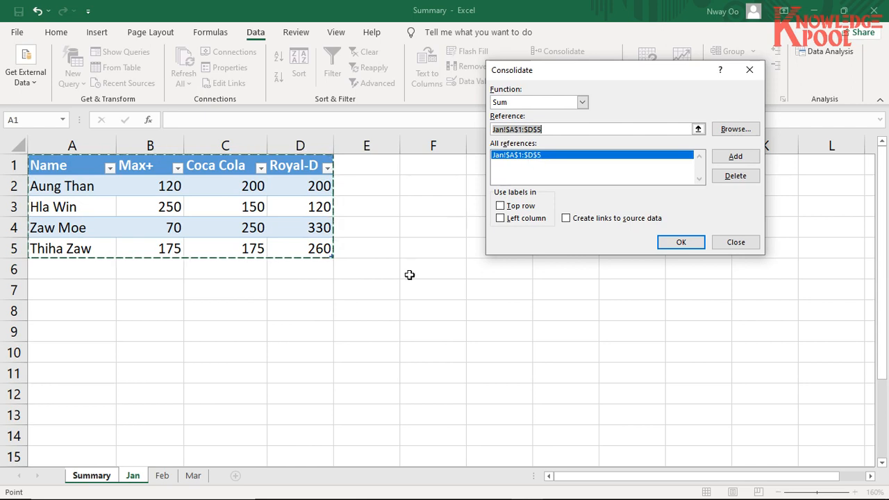
# - Add the Feb sheet's full table, range A1:D6, to the consolidation references
pyautogui.click(161, 476)
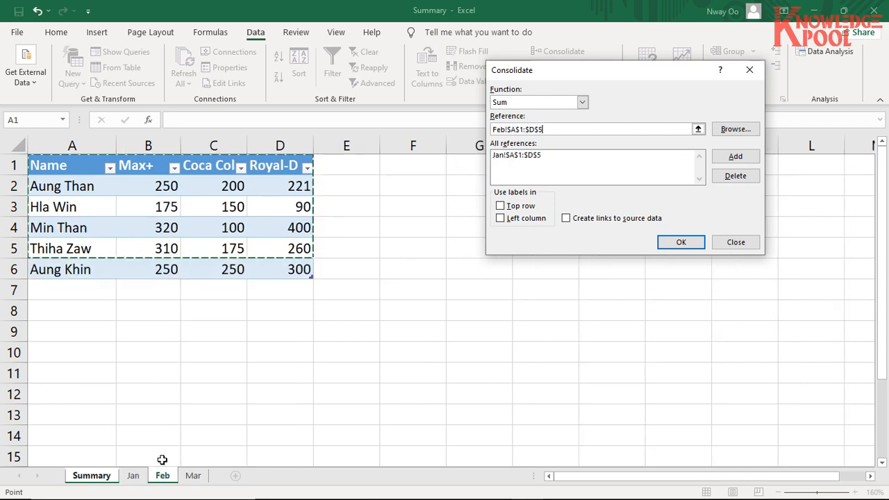
pyautogui.moveTo(83, 172); pyautogui.dragTo(125, 187)
pyautogui.moveTo(281, 270); pyautogui.dragTo(281, 270)
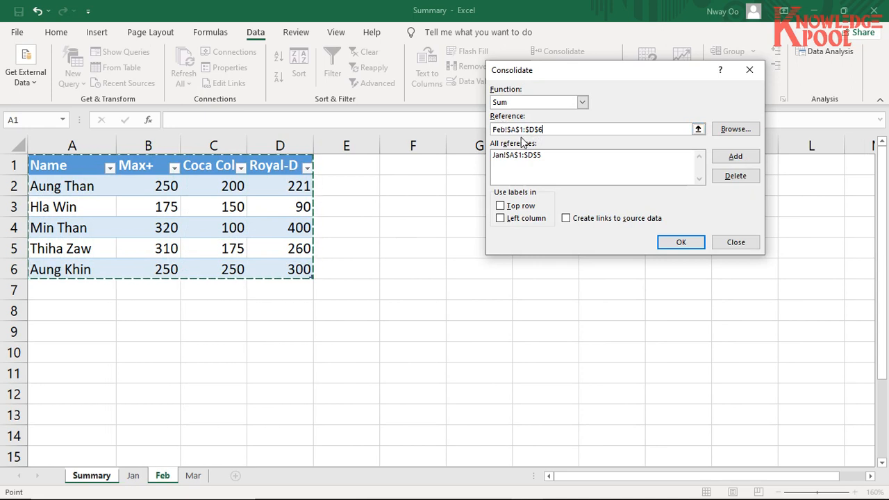
pyautogui.click(737, 158)
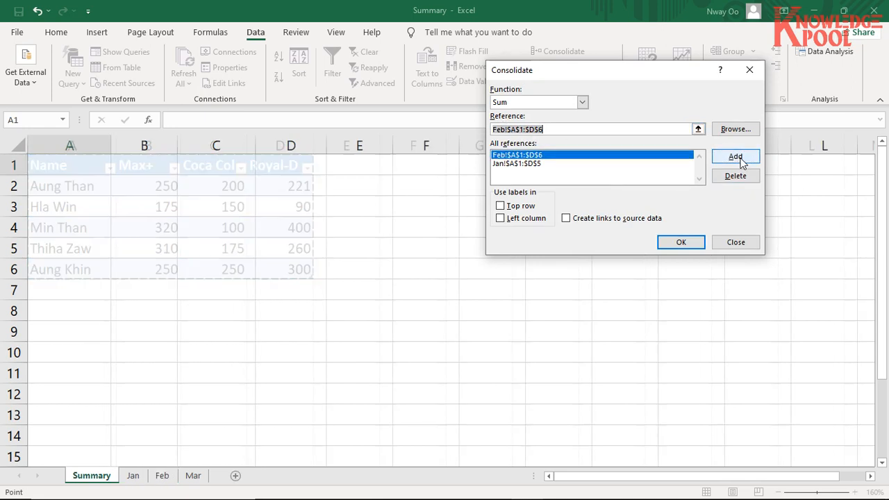
# - Add the Mar sheet's table, range A1:D6, to the consolidation references
pyautogui.click(198, 475)
pyautogui.moveTo(86, 167); pyautogui.dragTo(306, 267)
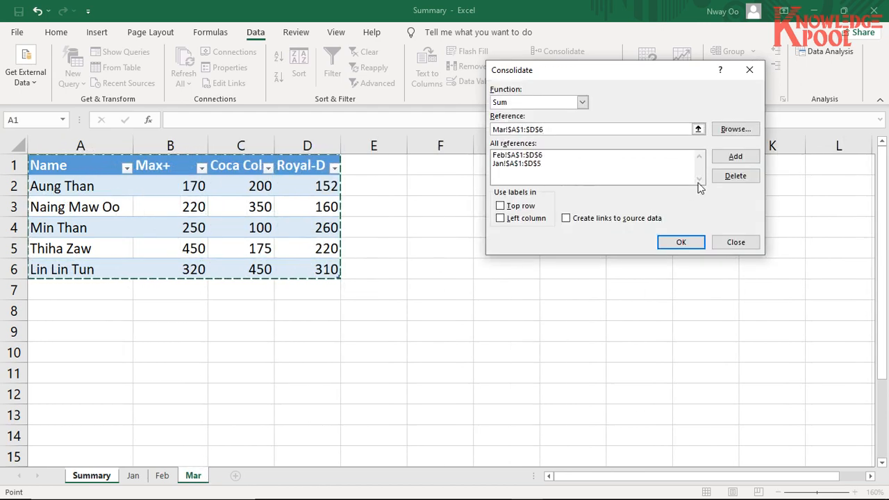
pyautogui.click(732, 158)
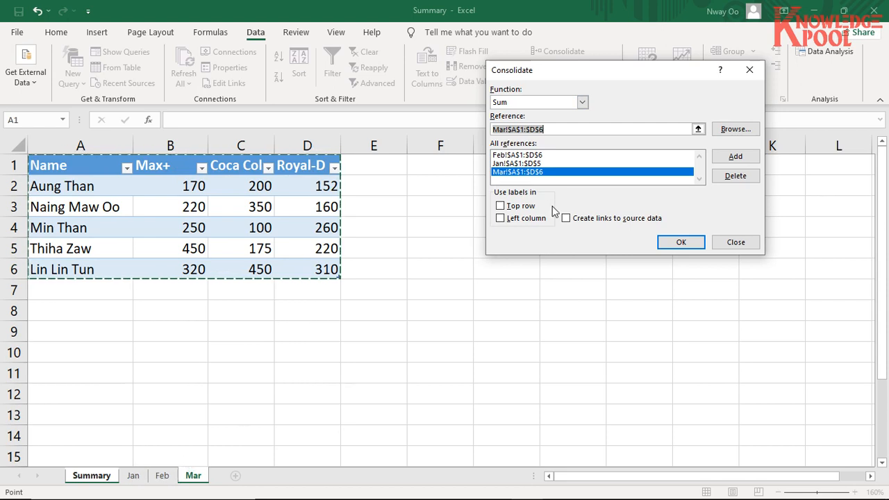
# - Use the labels in the top row and left column, keep the Sum function, and run the consolidation
pyautogui.click(501, 207)
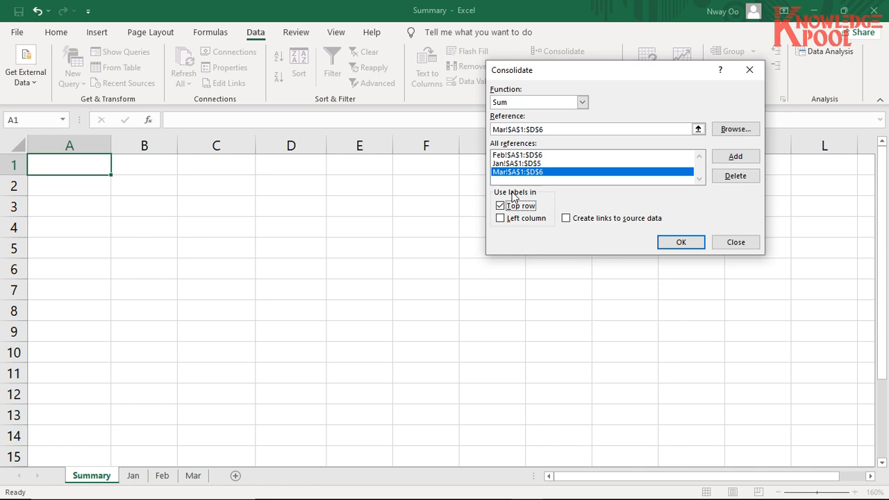
pyautogui.click(503, 220)
pyautogui.click(583, 102)
pyautogui.click(583, 103)
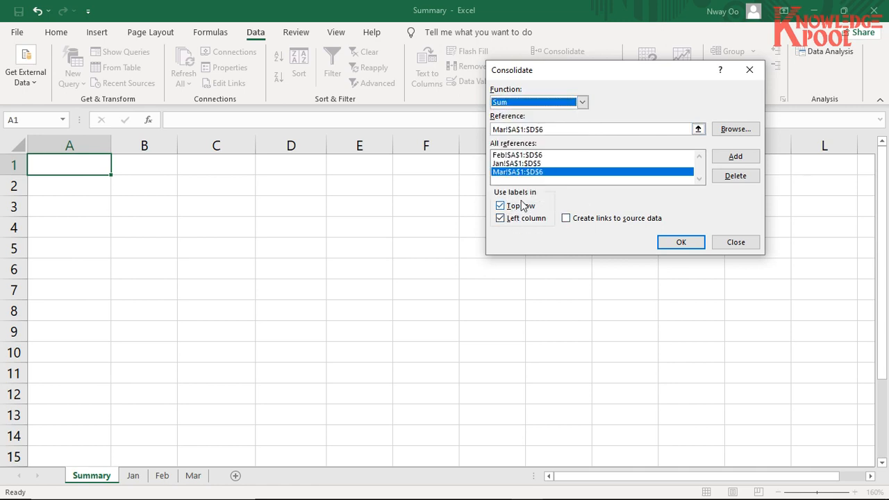
pyautogui.click(681, 244)
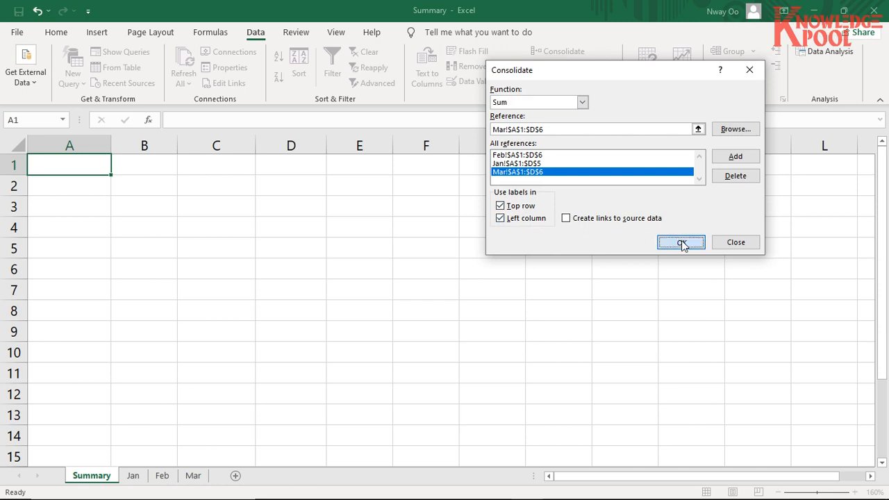
# - Examine the consolidated product totals in B2:D9 of the Summary sheet and glance back at the noted command path
pyautogui.click(170, 253)
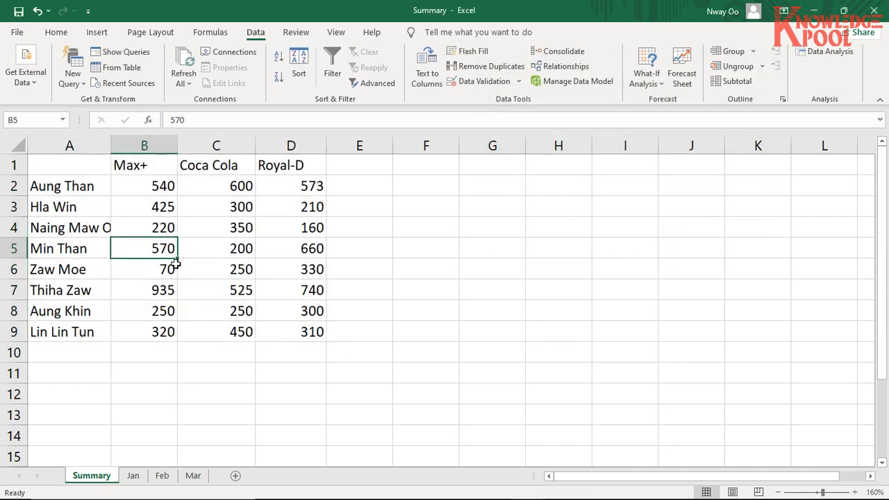
pyautogui.click(224, 347)
pyautogui.click(158, 185)
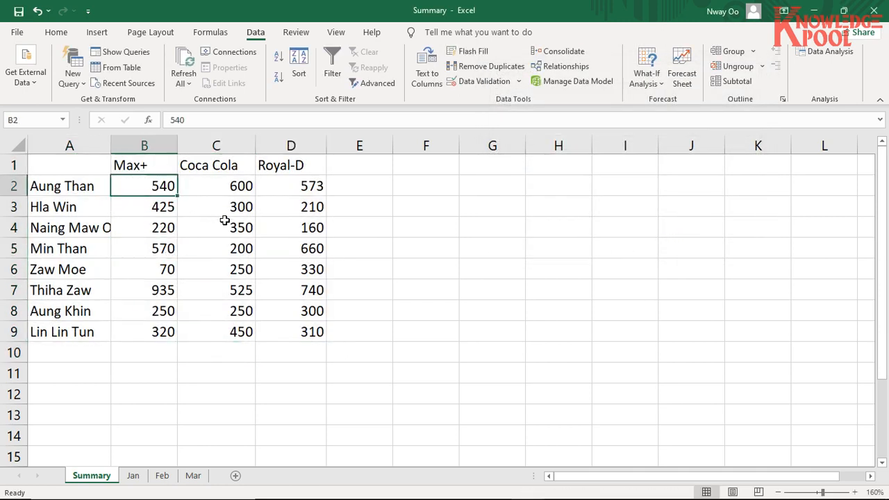
pyautogui.click(228, 186)
pyautogui.click(310, 182)
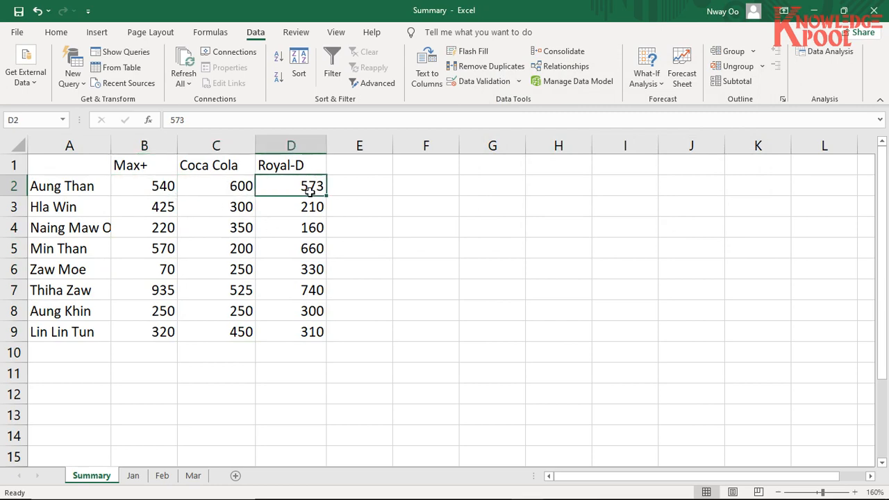
pyautogui.hotkey('alt', 'Tab')
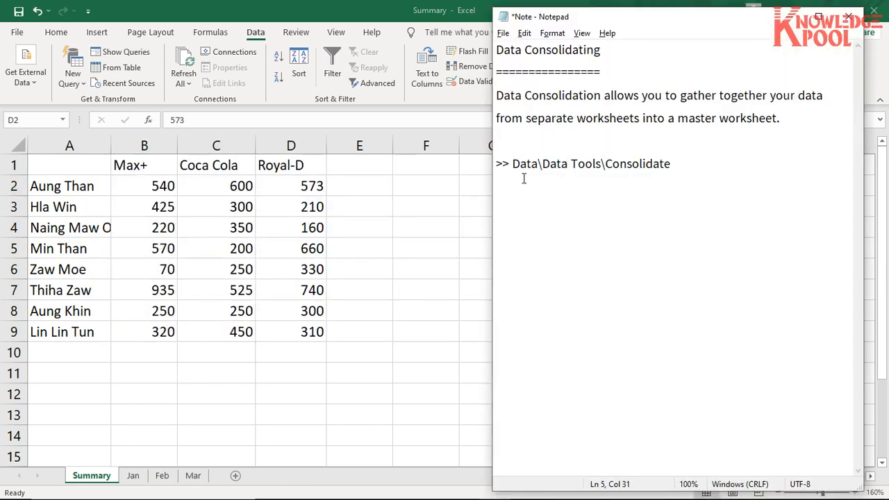
pyautogui.hotkey('alt', 'Tab')
pyautogui.moveTo(159, 187); pyautogui.dragTo(311, 347)
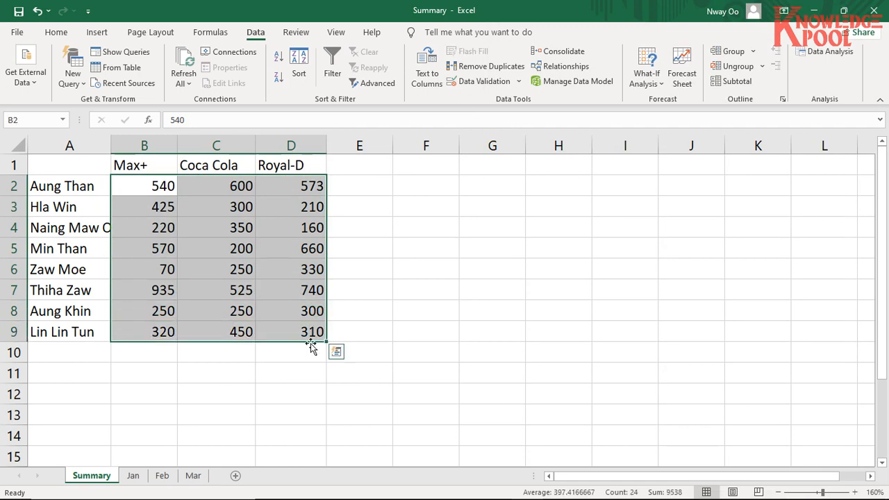
pyautogui.click(280, 370)
# - Widen column A of the Summary sheet so that the longest name fits
pyautogui.click(171, 251)
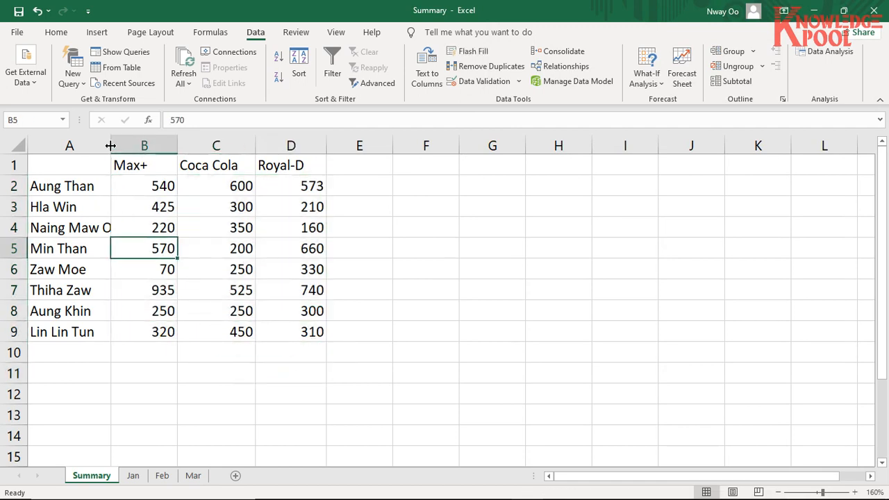
pyautogui.moveTo(111, 145); pyautogui.dragTo(135, 145)
pyautogui.click(95, 224)
pyautogui.click(68, 331)
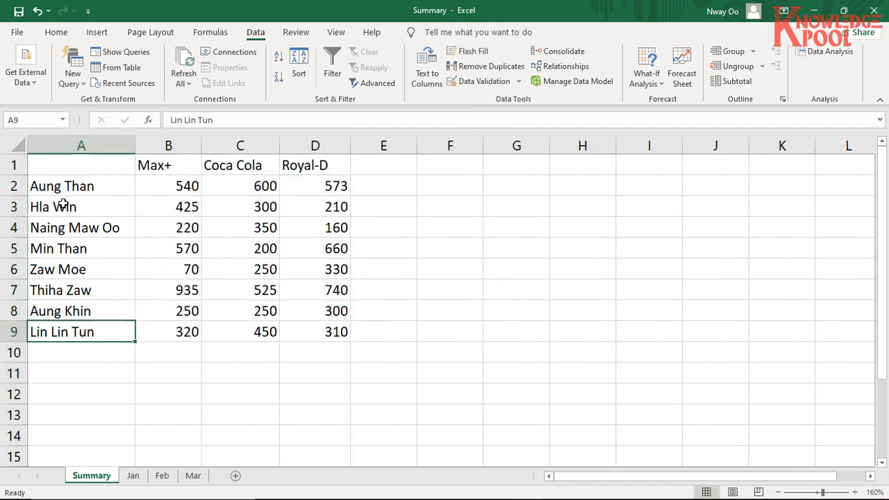
# - Compare the consolidated names in A2:A9 with the source tables on the Jan, Feb and Mar sheets
pyautogui.moveTo(69, 184); pyautogui.dragTo(65, 331)
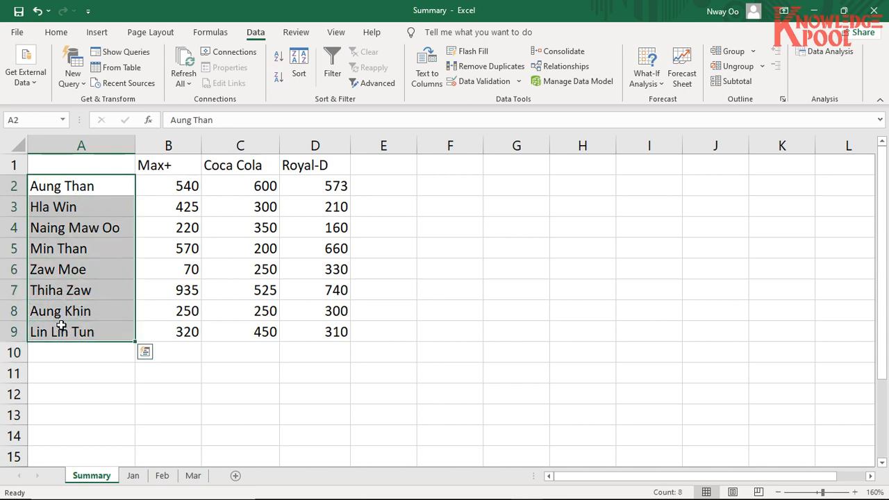
pyautogui.click(119, 182)
pyautogui.click(134, 477)
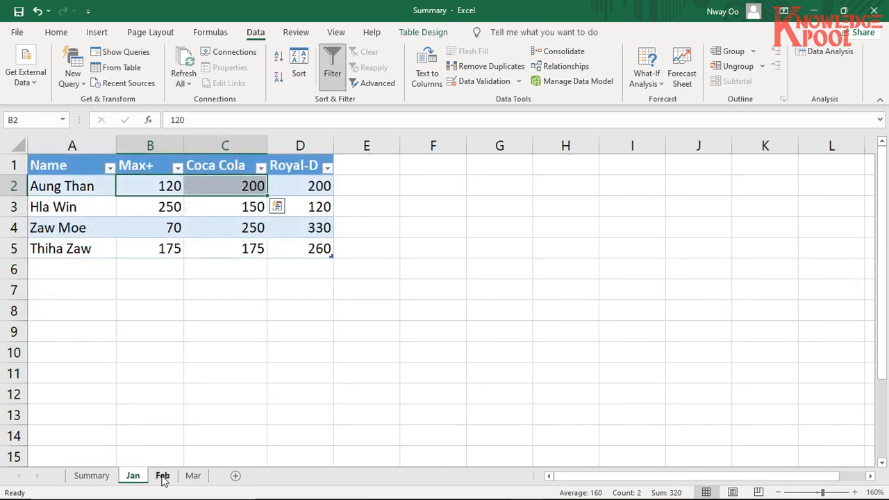
pyautogui.click(163, 478)
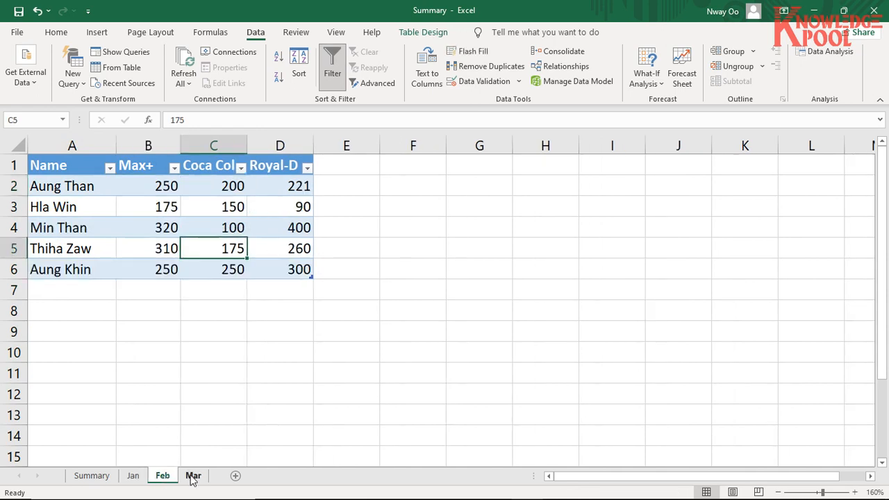
pyautogui.click(193, 478)
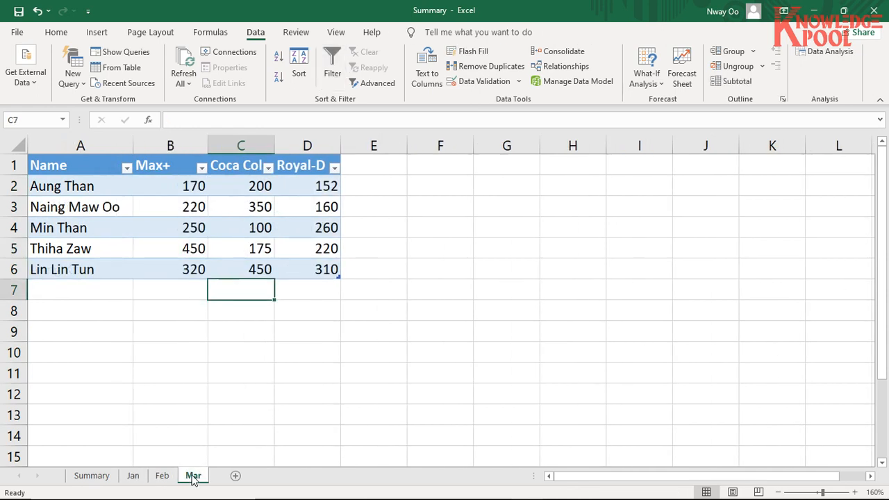
# - Review the Jan, Feb and Mar source tables against the consolidated names and totals in A2:D9 of the Summary sheet
pyautogui.click(133, 476)
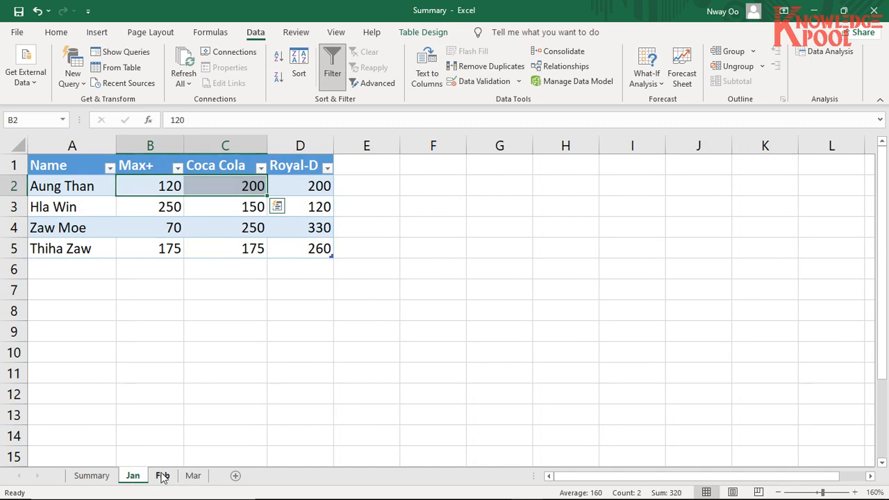
pyautogui.click(163, 478)
pyautogui.click(193, 478)
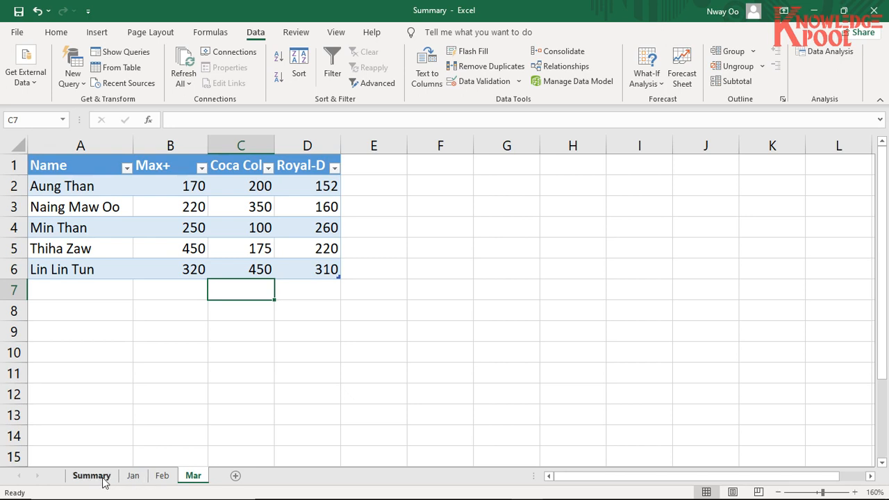
pyautogui.click(78, 478)
pyautogui.moveTo(109, 182); pyautogui.dragTo(312, 330)
pyautogui.click(97, 184)
pyautogui.moveTo(98, 184); pyautogui.dragTo(119, 328)
# - Examine the Max+, Coca Cola and Royal-D totals of the first name, in B2:D2 of the Summary sheet
pyautogui.moveTo(186, 187); pyautogui.dragTo(314, 185)
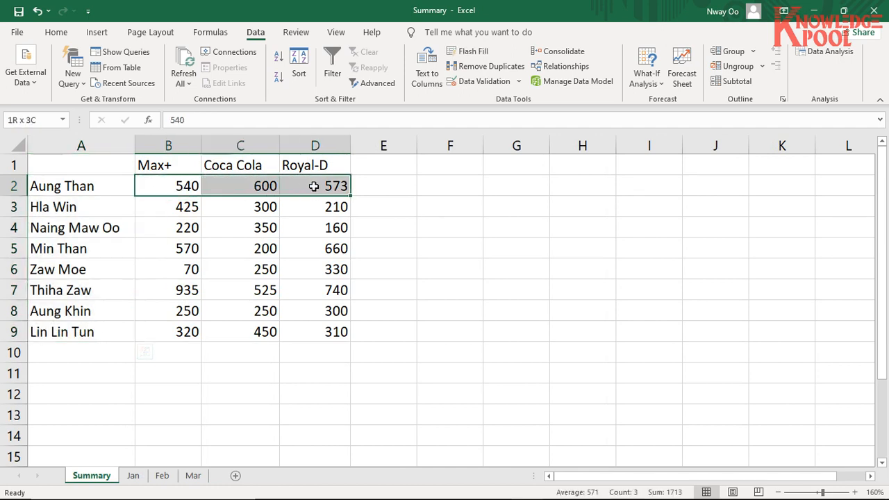
pyautogui.moveTo(182, 188); pyautogui.dragTo(314, 186)
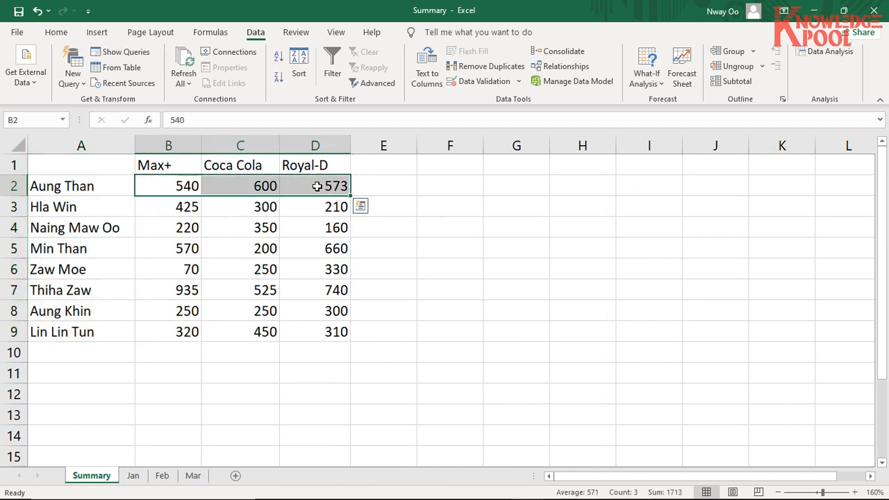
pyautogui.moveTo(167, 186); pyautogui.dragTo(316, 191)
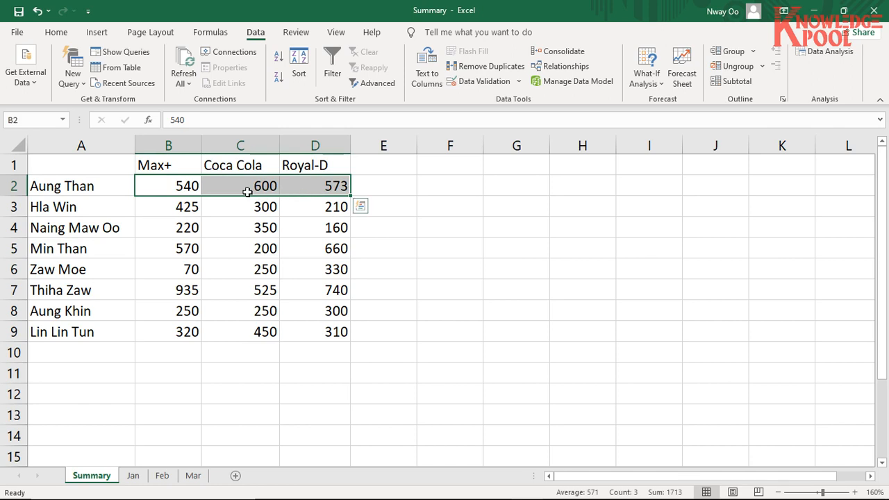
pyautogui.moveTo(196, 187); pyautogui.dragTo(308, 184)
pyautogui.click(258, 311)
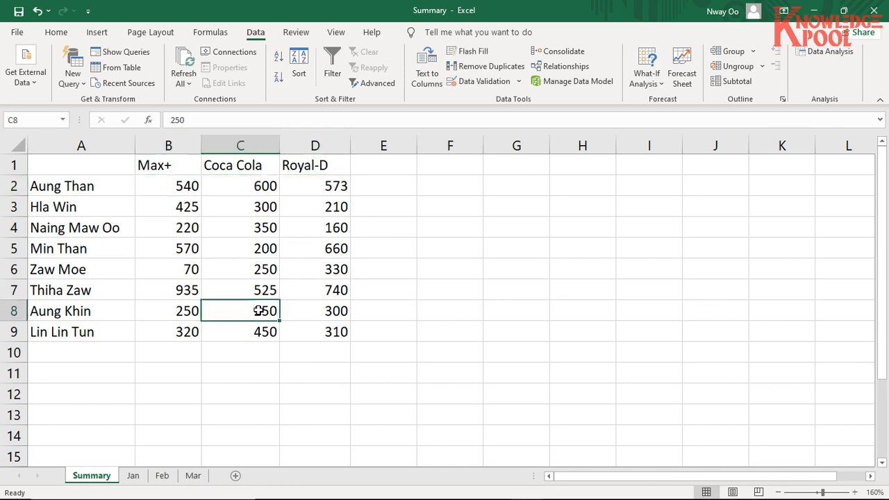
pyautogui.click(113, 187)
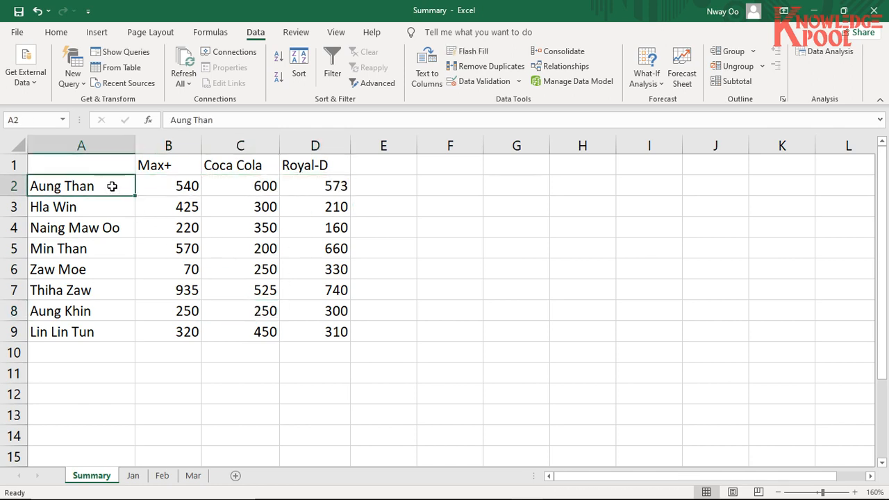
# - Check the first name's monthly entries on the Jan, Feb and Mar sheets and return to the Summary sheet
pyautogui.click(133, 476)
pyautogui.click(162, 476)
pyautogui.click(193, 476)
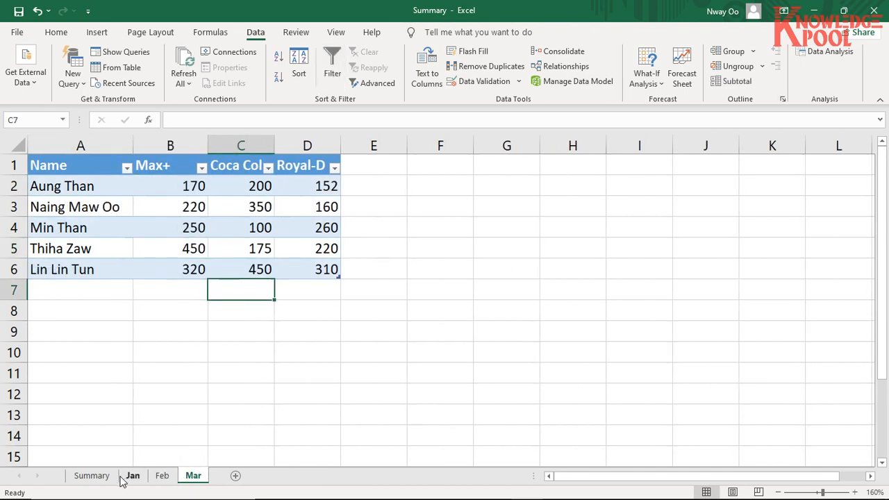
pyautogui.click(133, 476)
pyautogui.click(92, 476)
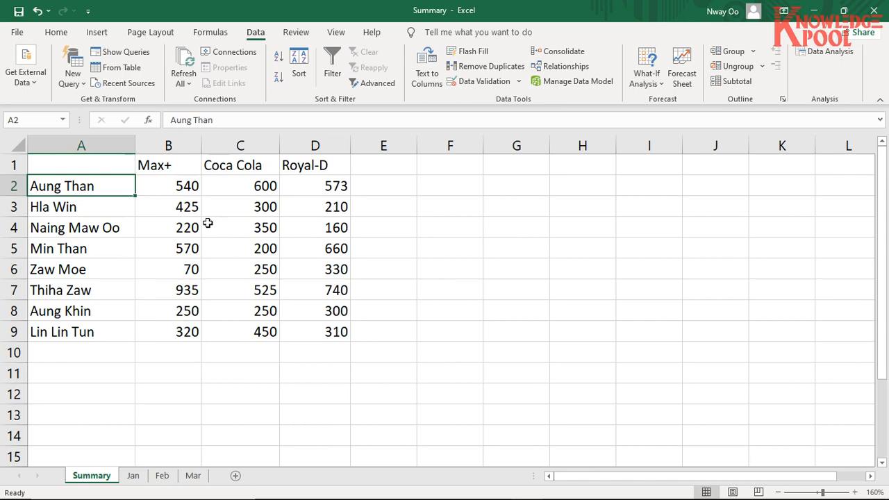
# - Compare the names and product columns of the Jan, Feb and Mar tables with each other, ending on the Summary sheet
pyautogui.click(133, 478)
pyautogui.click(161, 478)
pyautogui.click(193, 478)
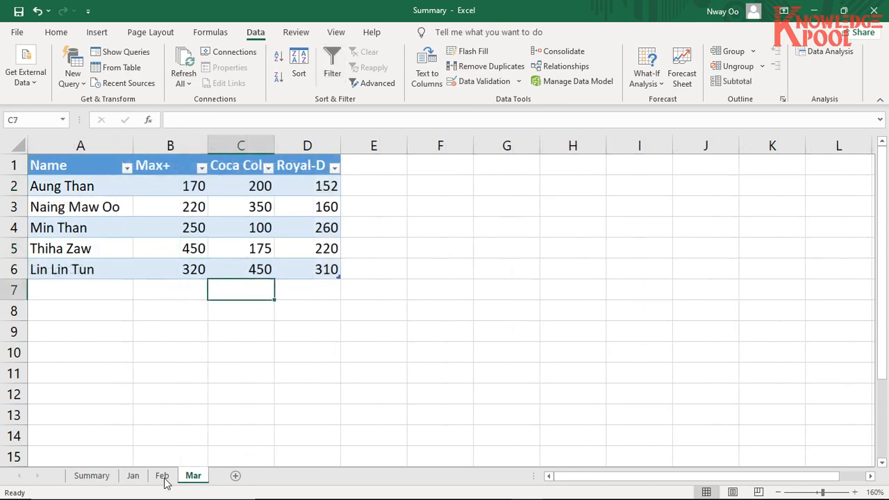
pyautogui.click(145, 478)
pyautogui.click(162, 477)
pyautogui.click(142, 478)
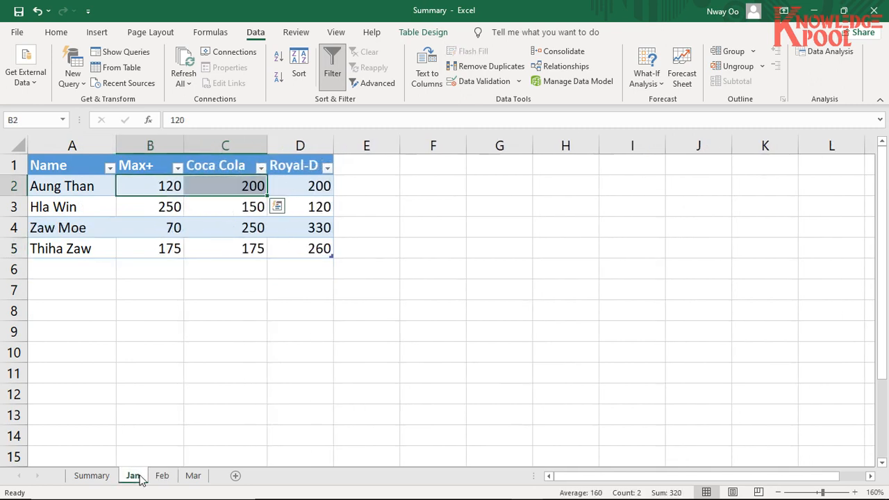
pyautogui.click(163, 476)
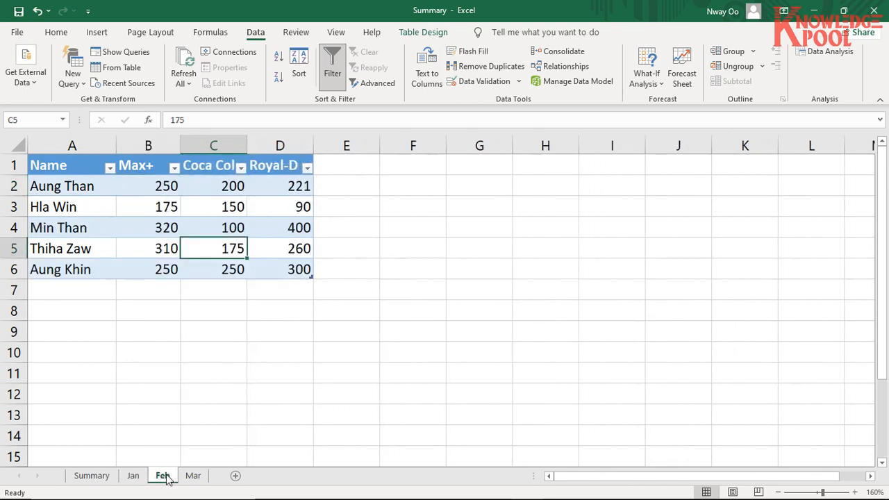
pyautogui.click(194, 478)
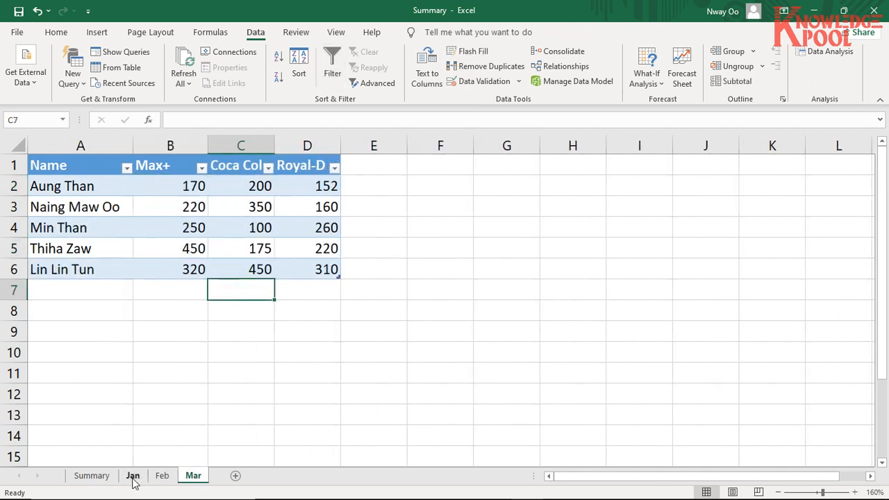
pyautogui.click(133, 477)
pyautogui.click(162, 477)
pyautogui.click(193, 477)
pyautogui.click(136, 478)
pyautogui.click(162, 478)
pyautogui.click(192, 478)
pyautogui.click(105, 479)
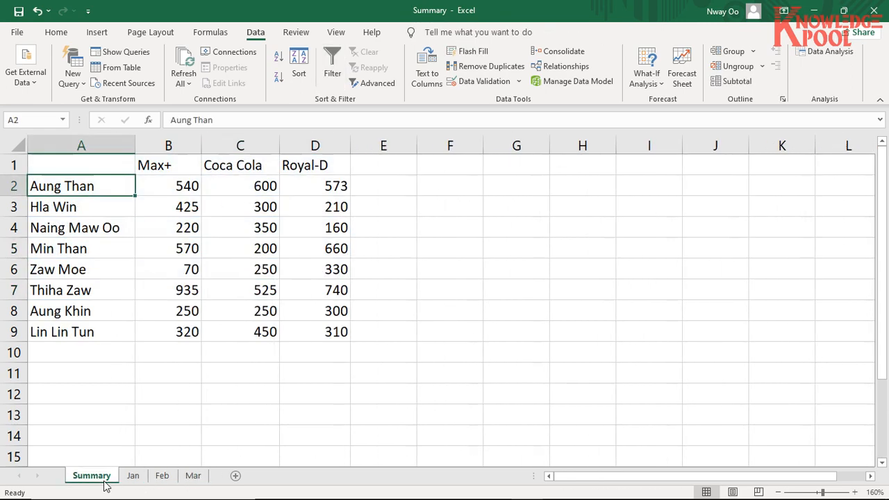
# - Go through the three monthly source tables once more to see which data feeds the consolidation
pyautogui.click(133, 478)
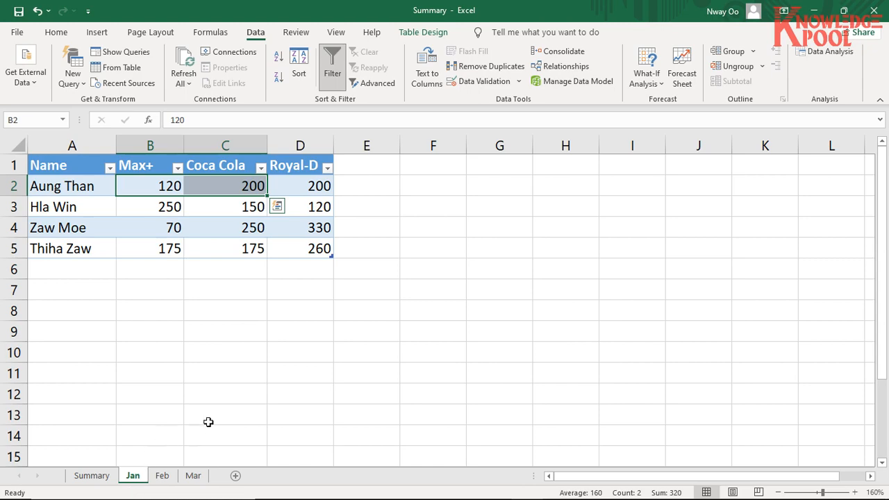
pyautogui.click(163, 478)
pyautogui.click(192, 478)
pyautogui.click(134, 478)
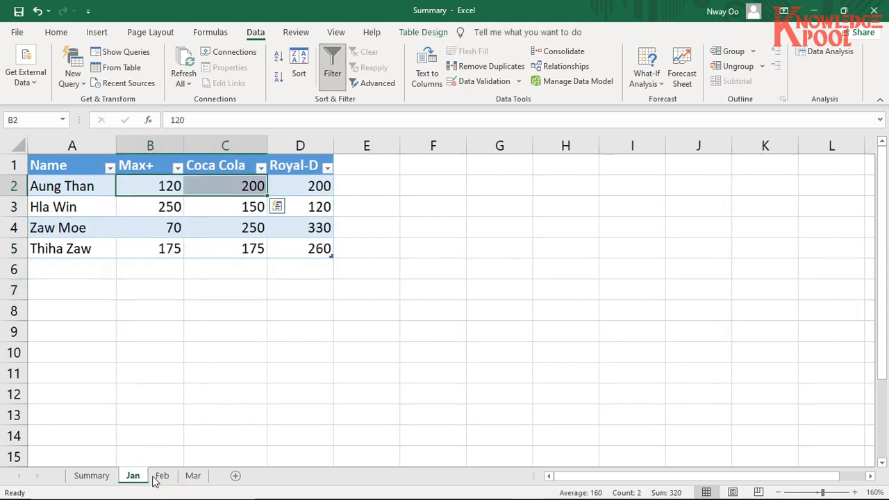
pyautogui.click(162, 478)
pyautogui.click(193, 478)
pyautogui.click(133, 478)
pyautogui.click(162, 478)
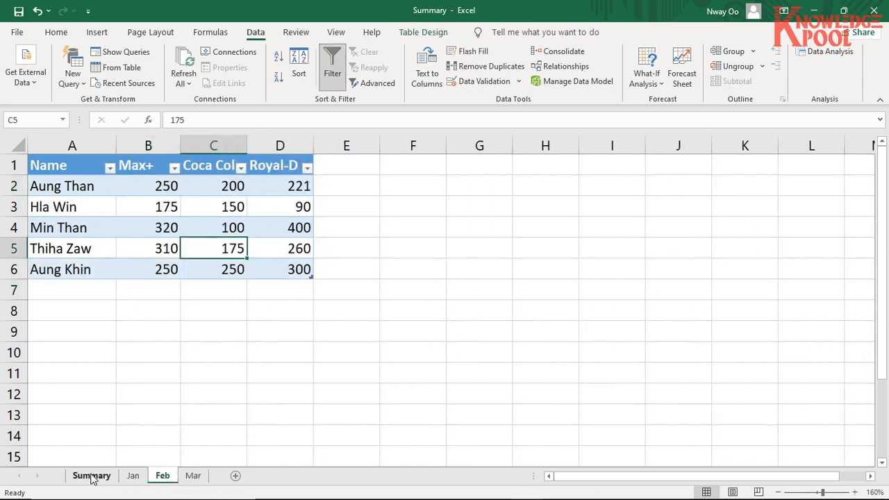
# - Examine the complete consolidated table in A1:D9 of the Summary sheet, including its row and column labels
pyautogui.click(92, 478)
pyautogui.moveTo(104, 166); pyautogui.dragTo(338, 334)
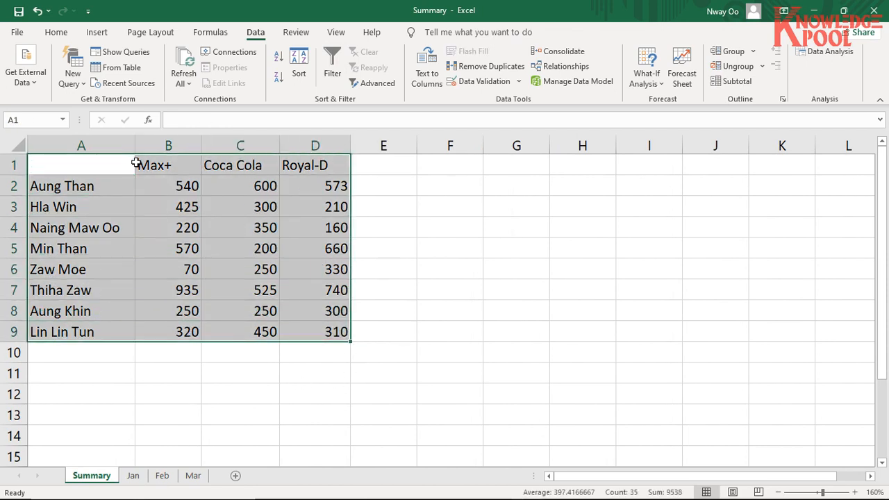
pyautogui.moveTo(120, 164); pyautogui.dragTo(339, 332)
pyautogui.moveTo(108, 165); pyautogui.dragTo(338, 333)
pyautogui.moveTo(106, 172); pyautogui.dragTo(303, 337)
pyautogui.moveTo(123, 163); pyautogui.dragTo(341, 335)
pyautogui.click(191, 214)
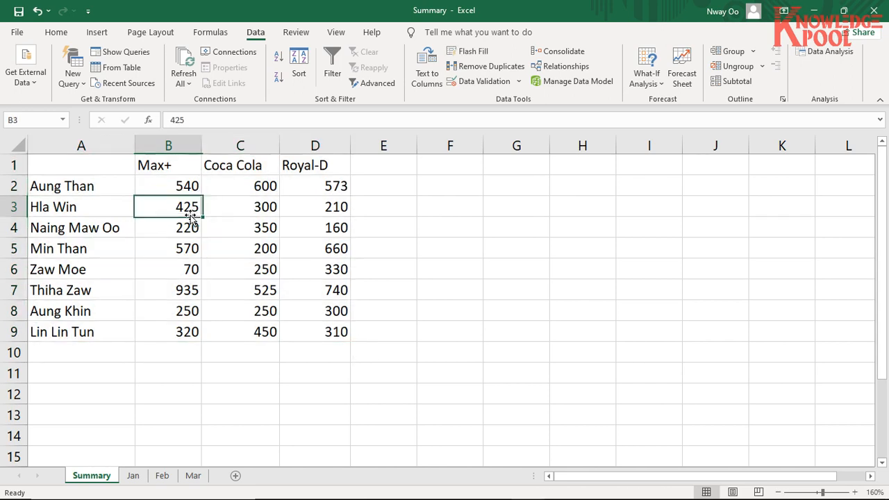
pyautogui.click(207, 287)
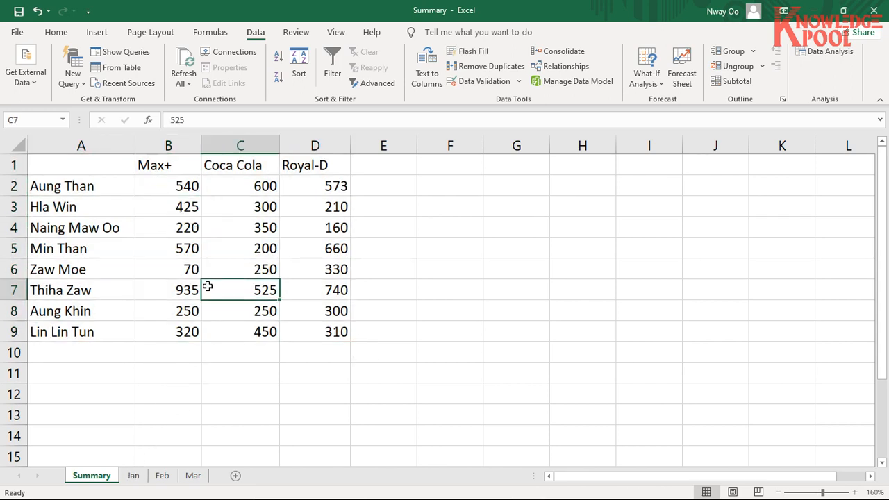